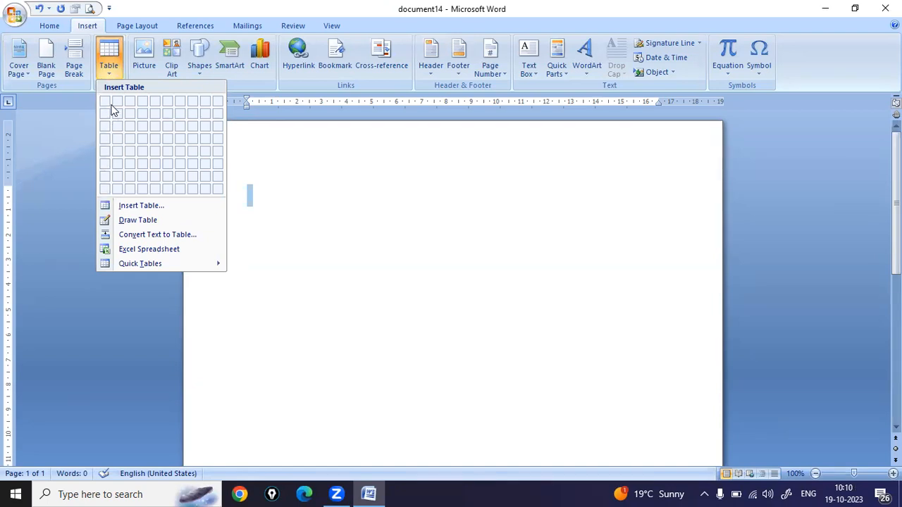
Step: Insert a table with 10 columns and 3 rows, and delete the whole table
left_click(264, 183)
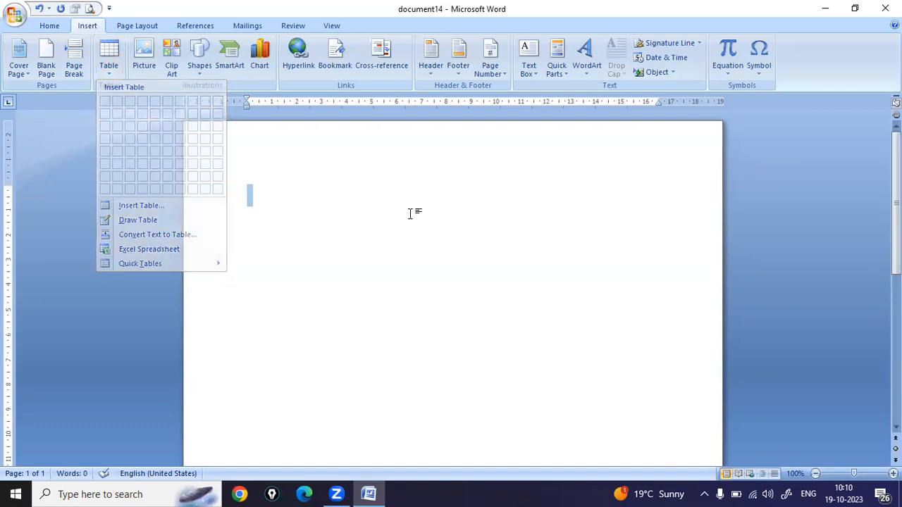
left_click(103, 77)
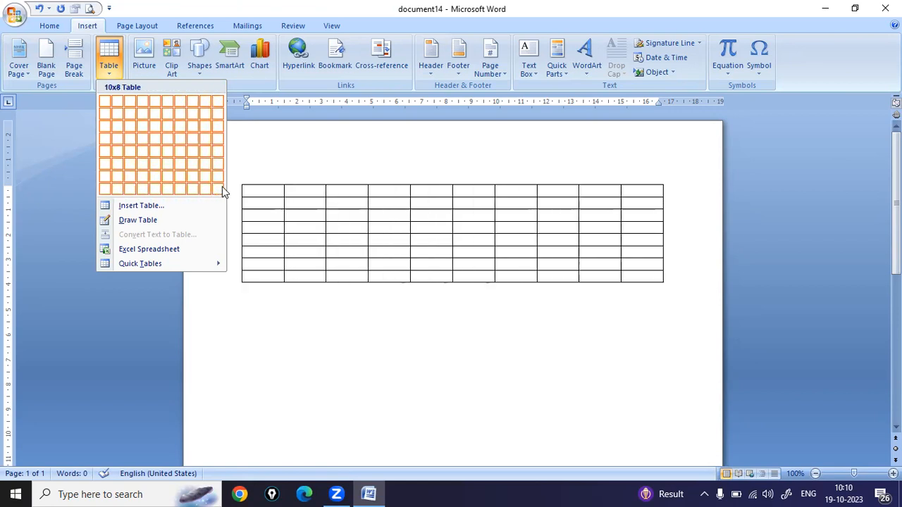
left_click(218, 138)
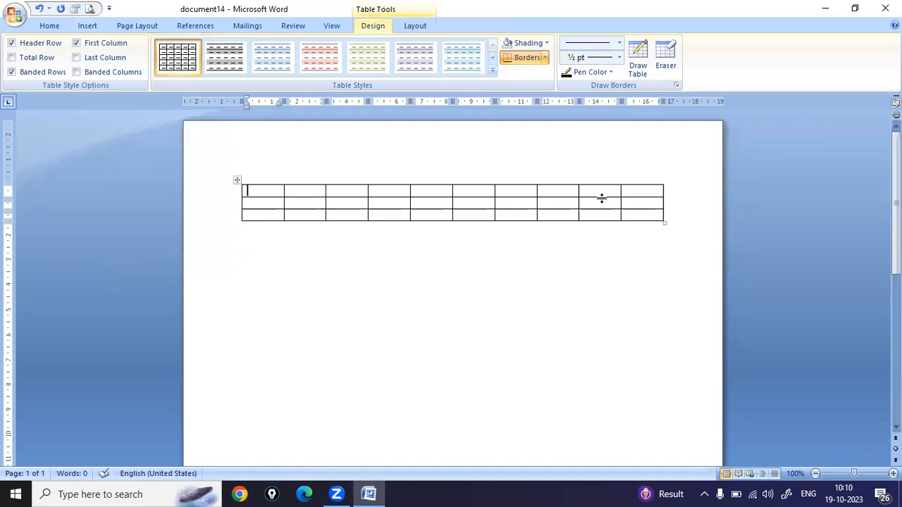
left_click(238, 181)
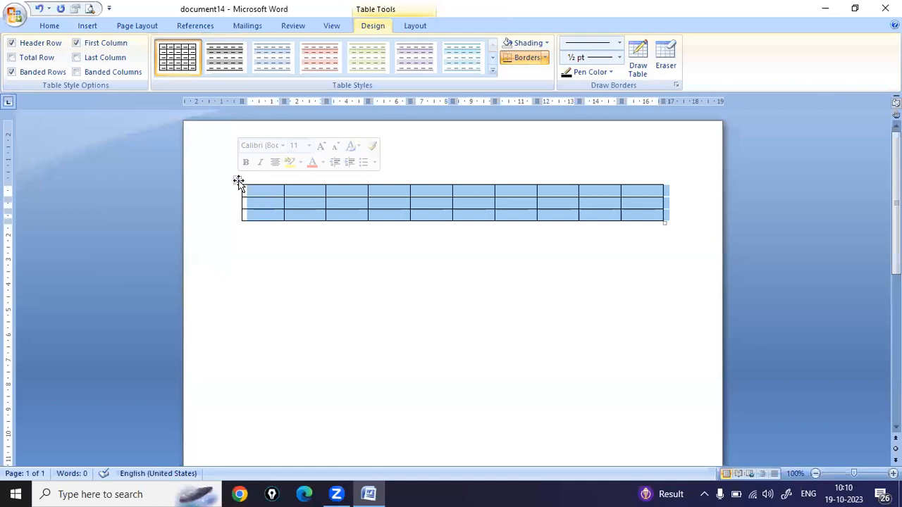
key("BackSpace")
Step: Insert a table with 4 columns and 8 rows, and undo the insertion
left_click(88, 27)
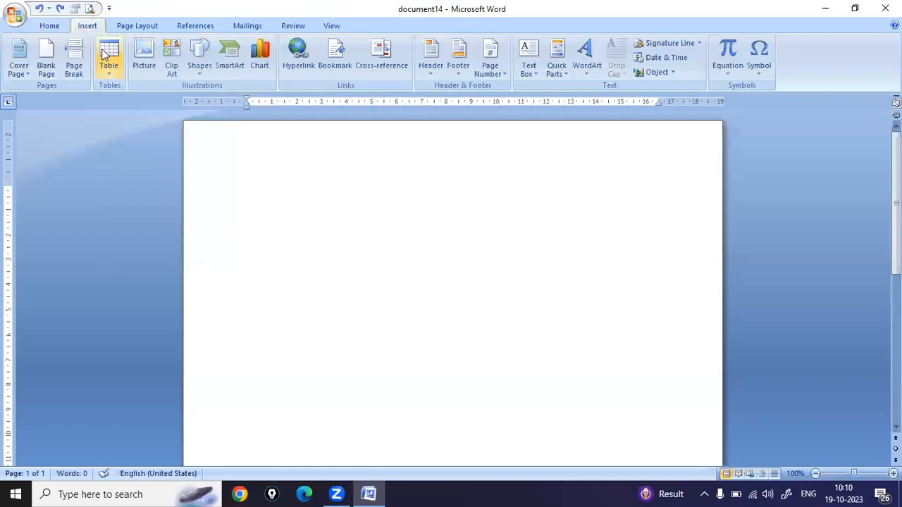
left_click(108, 71)
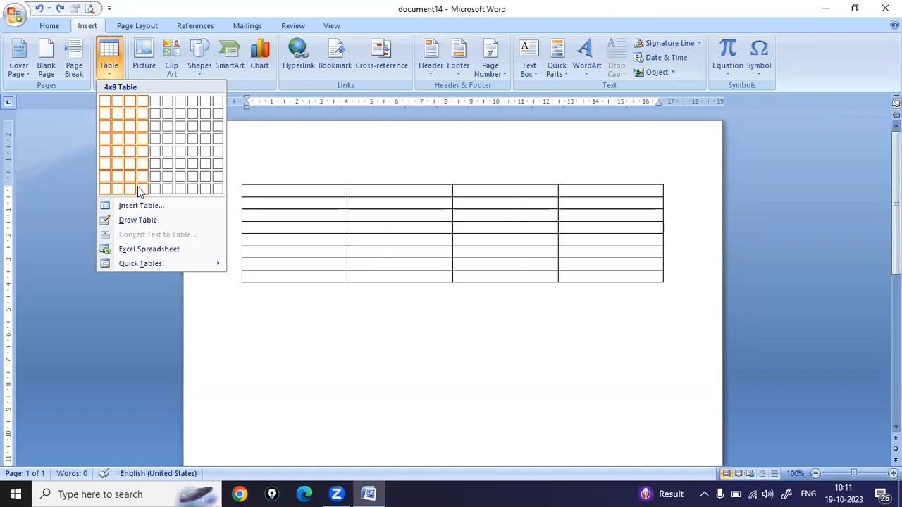
left_click(139, 189)
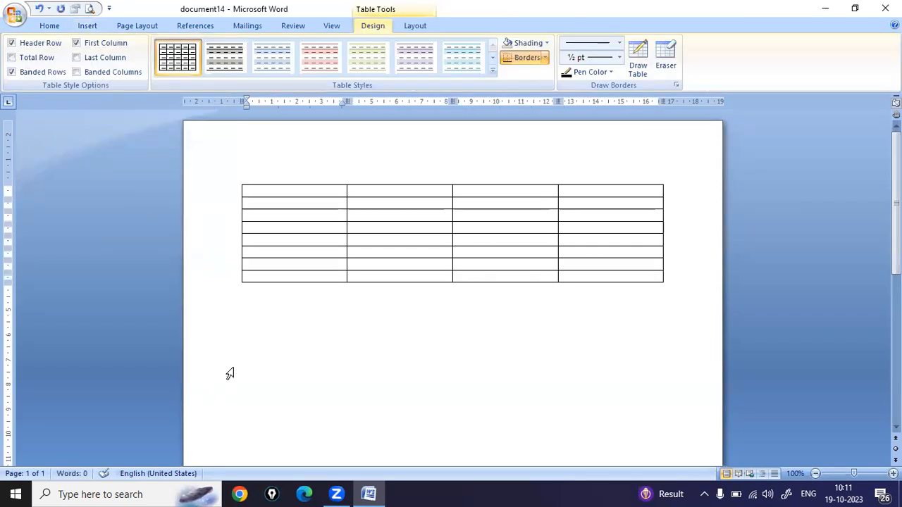
key("ctrl+z")
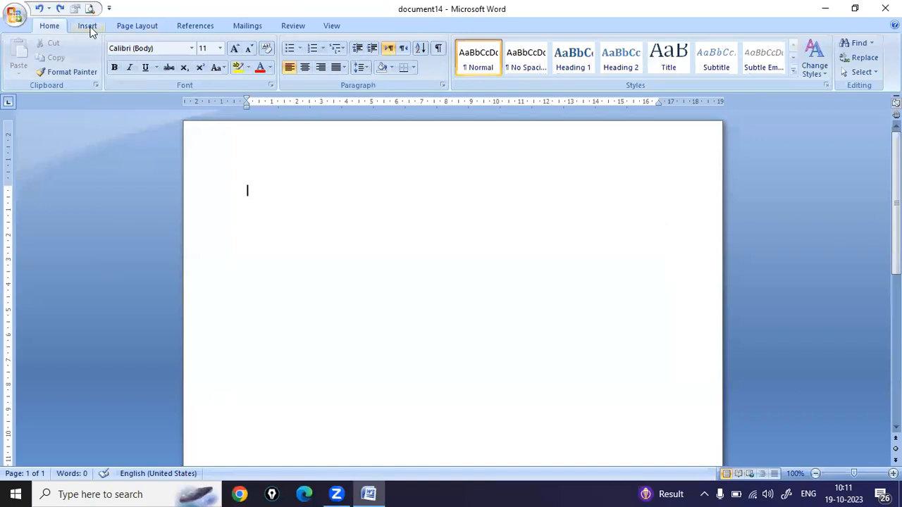
left_click(89, 27)
left_click(107, 71)
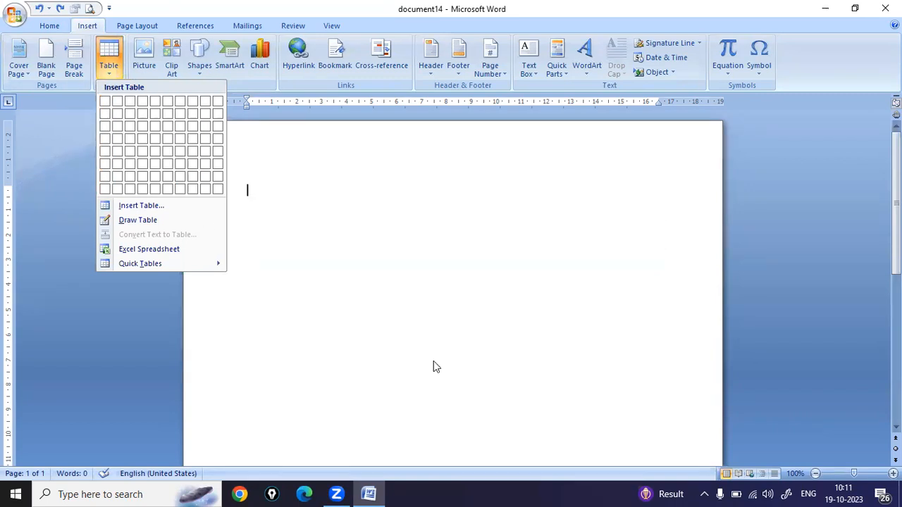
left_click(770, 493)
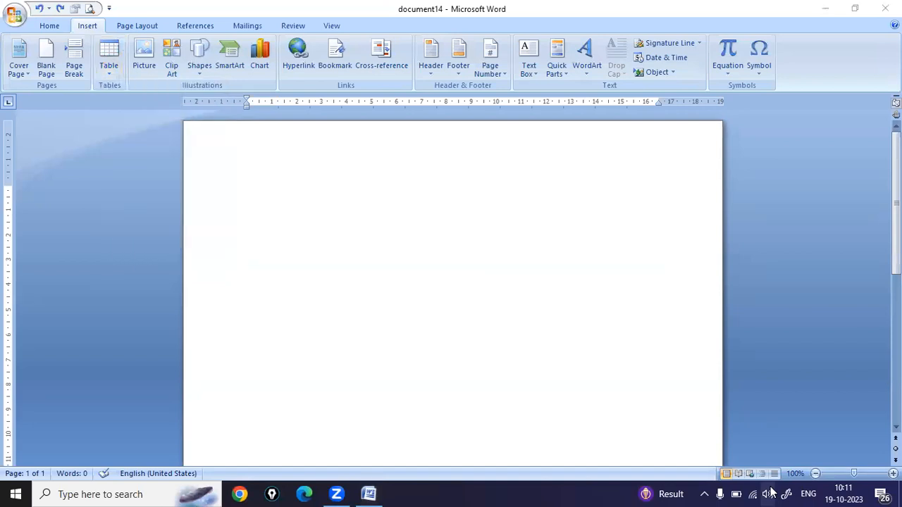
left_click(623, 330)
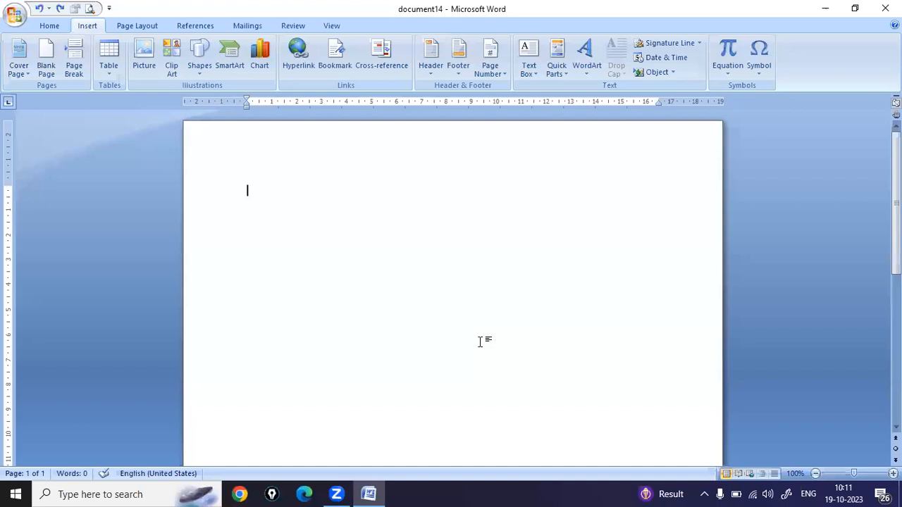
key("XF86AudioRaiseVolume")
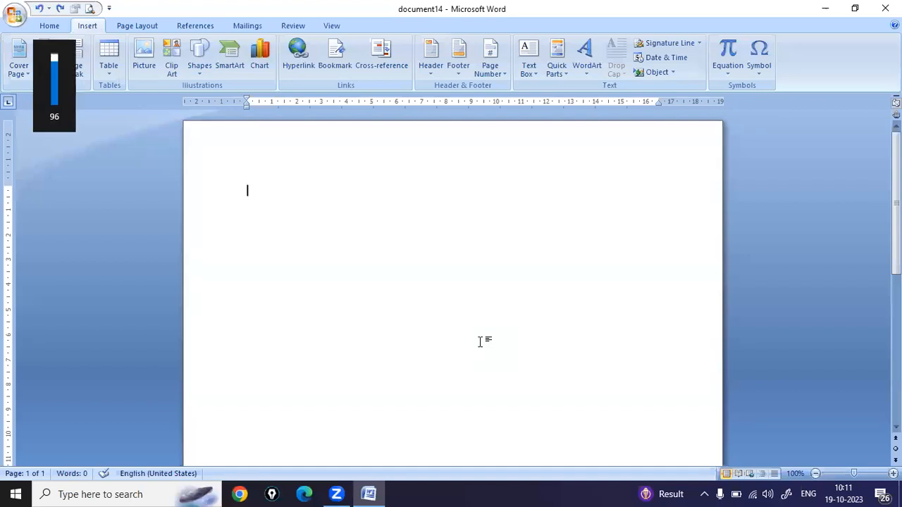
key("XF86AudioLowerVolume")
key("XF86AudioLowerVolume")
key("XF86AudioLowerVolume")
key("XF86AudioLowerVolume")
key("XF86AudioRaiseVolume")
key("XF86AudioRaiseVolume")
key("XF86AudioRaiseVolume")
key("XF86AudioRaiseVolume")
key("XF86AudioRaiseVolume")
key("XF86AudioRaiseVolume")
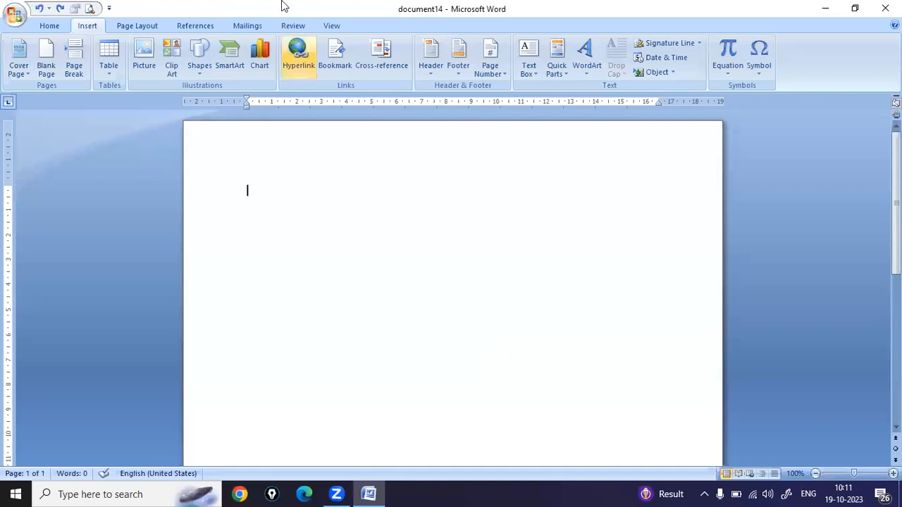
Step: Insert a table of 12 columns and 9 rows by specifying its dimensions, and undo the insertion
left_click(113, 55)
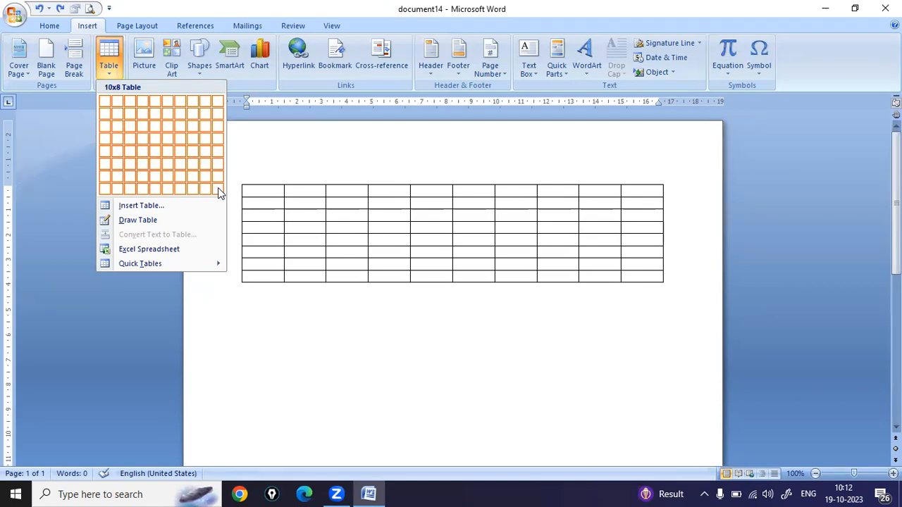
left_click(171, 205)
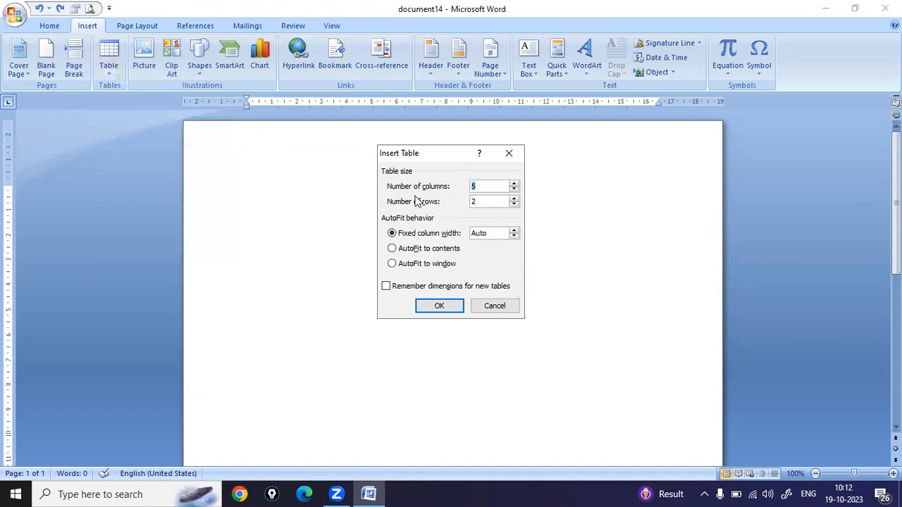
left_click(514, 184)
left_click(515, 185)
left_click(448, 306)
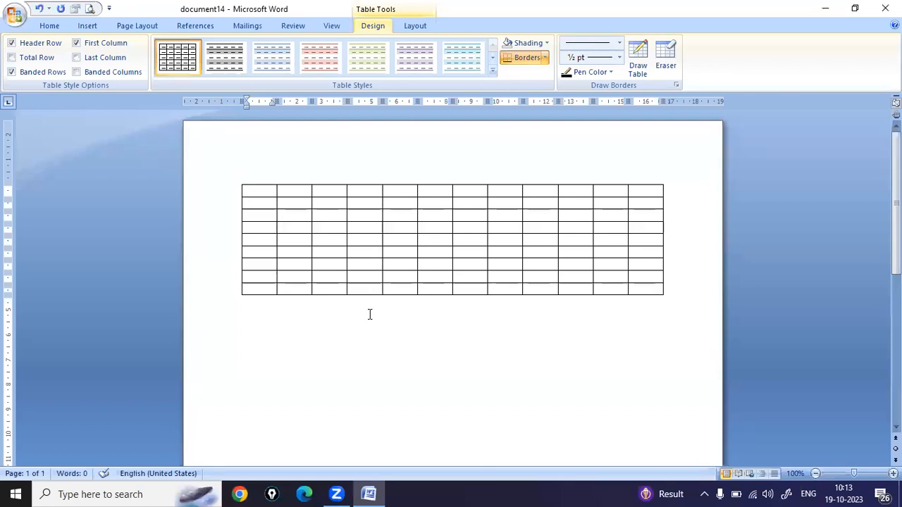
key("ctrl+z")
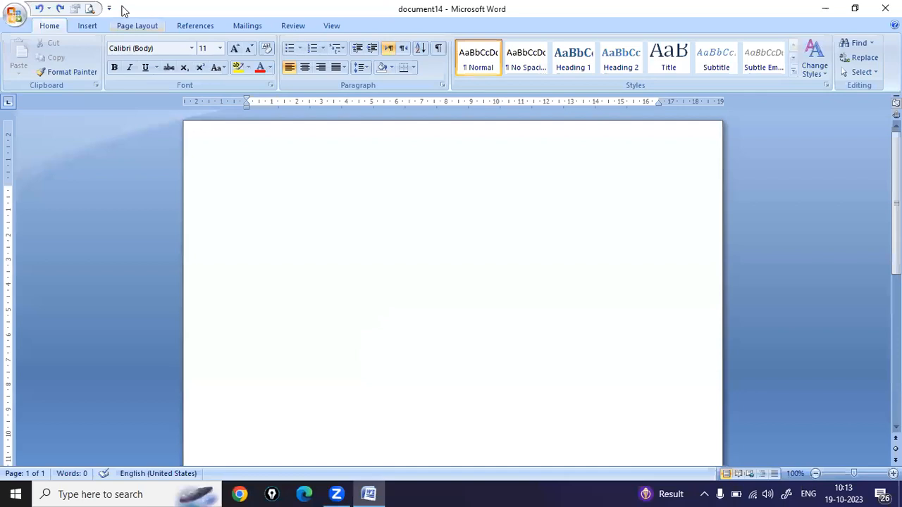
Step: Insert a table of 9 columns and 5 rows by specifying its dimensions, and undo the insertion
left_click(93, 27)
left_click(111, 61)
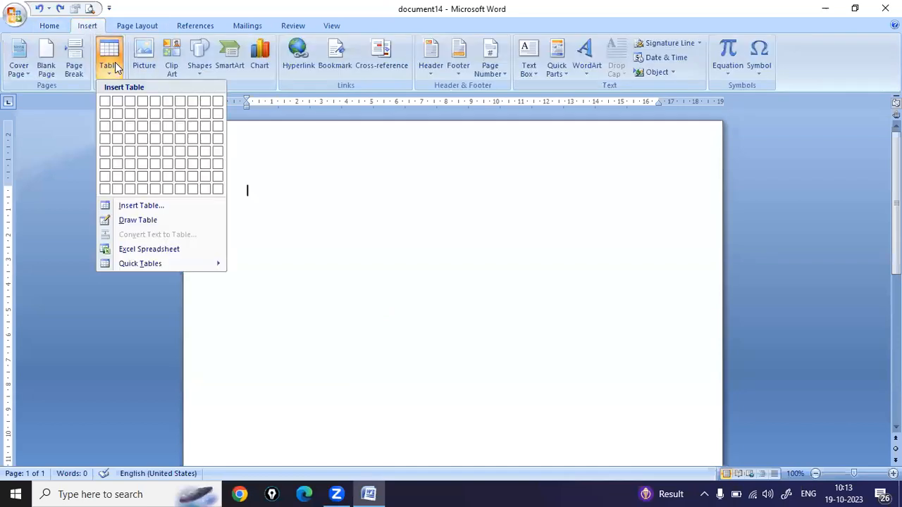
left_click(143, 206)
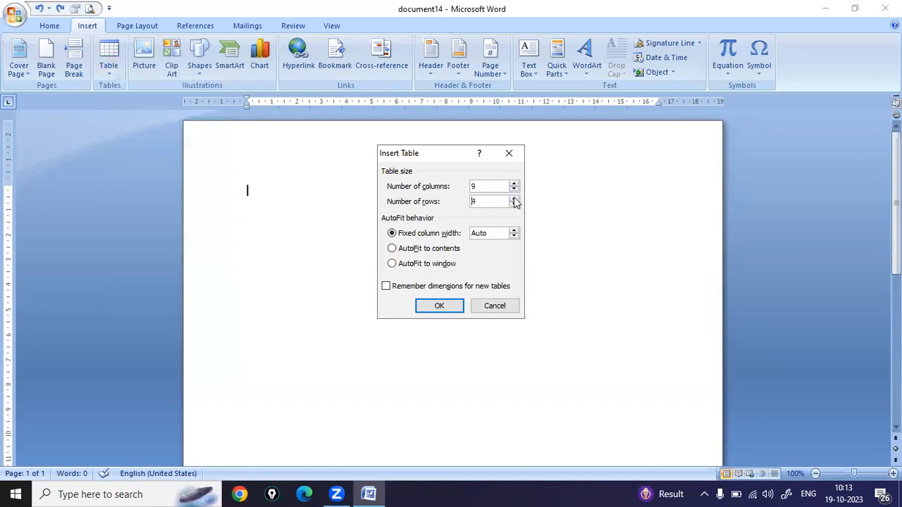
left_click(439, 305)
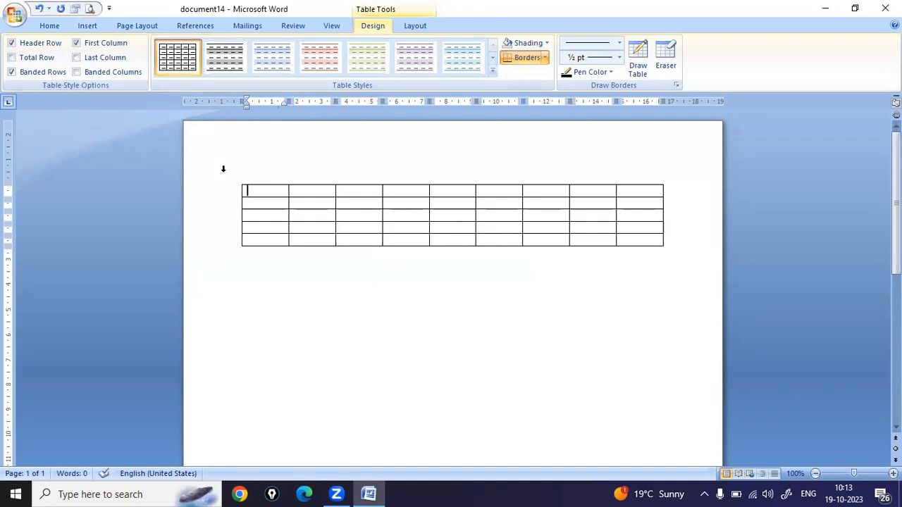
key("ctrl+z")
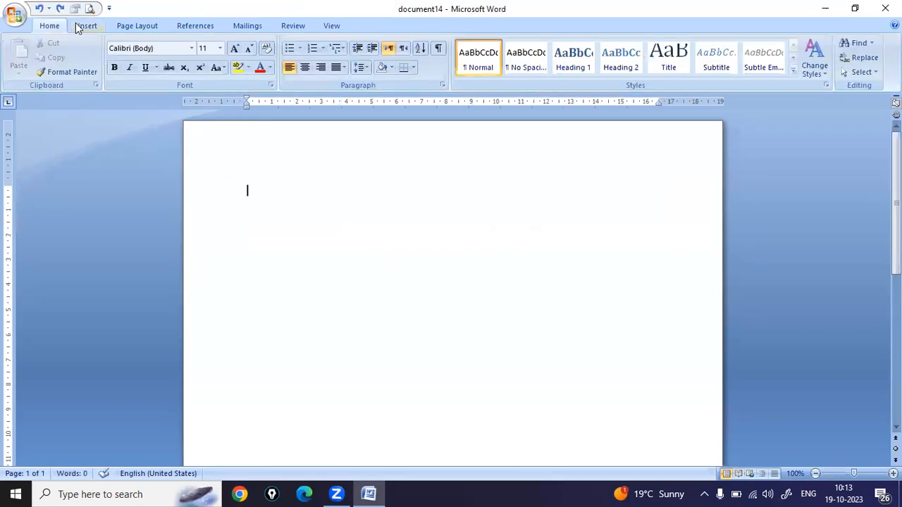
Step: Insert a table with 6 columns and 6 rows and apply the orange Medium Shading 2 table style to it
left_click(83, 26)
left_click(111, 71)
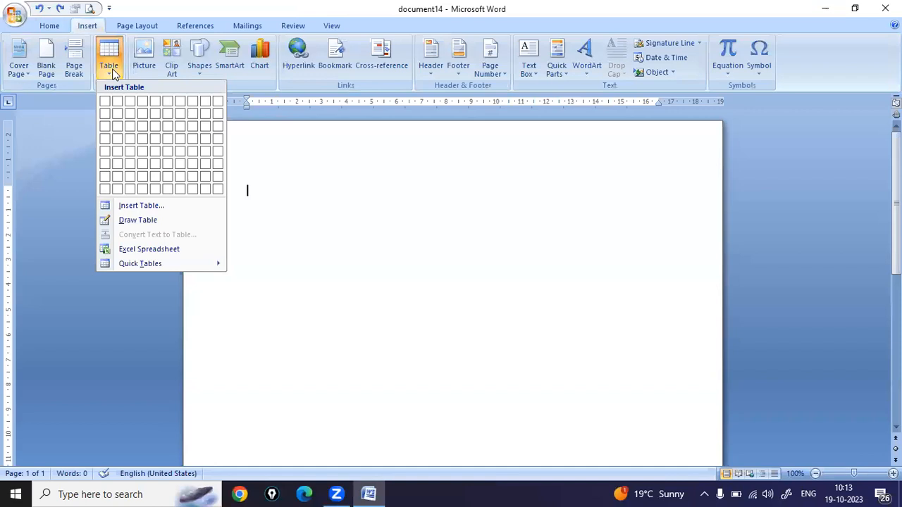
left_click(164, 169)
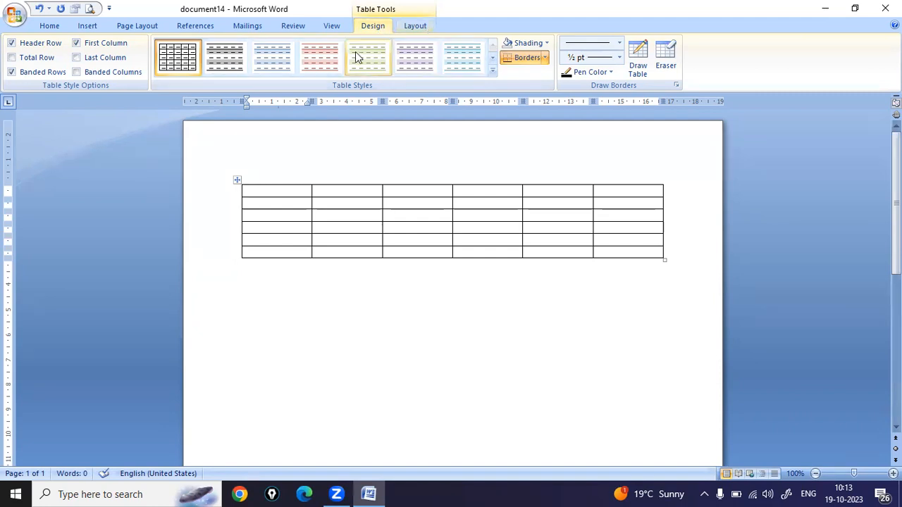
left_click(493, 69)
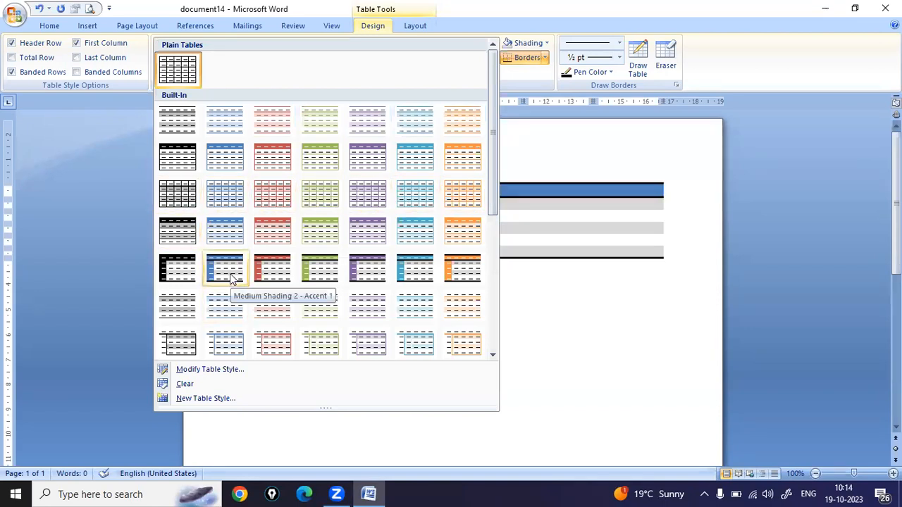
left_click(468, 272)
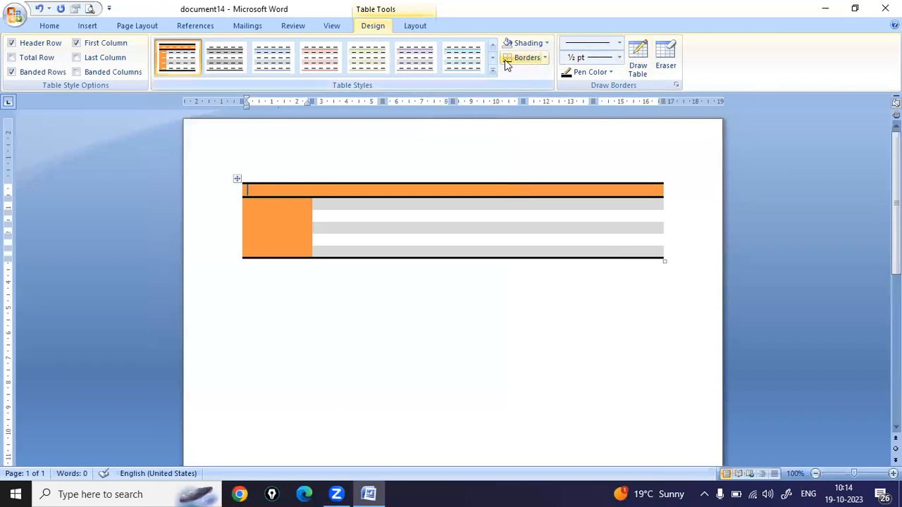
Step: Apply All Borders to the table's first cell and to the entire table
left_click(546, 57)
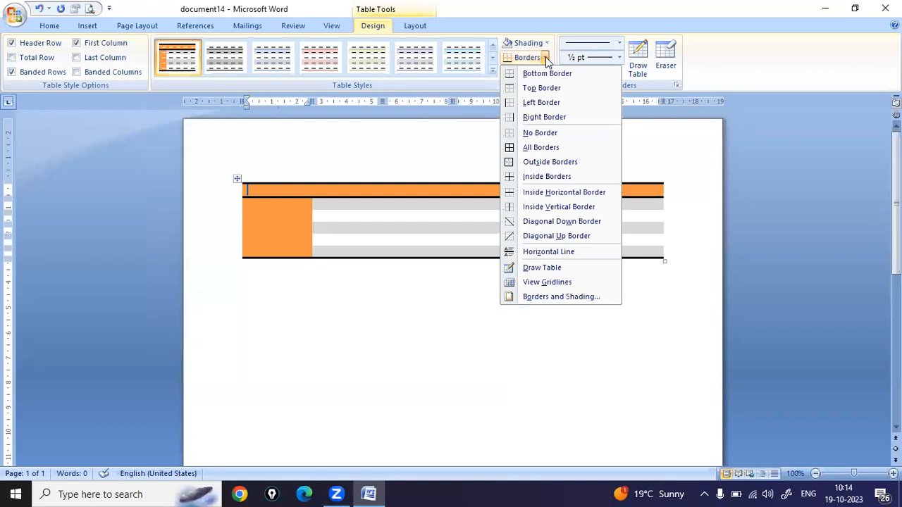
left_click(558, 149)
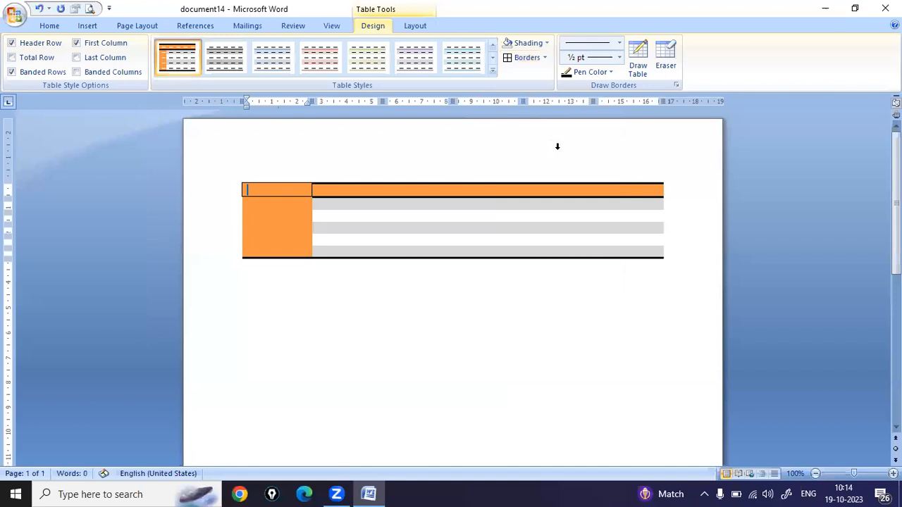
left_click(494, 292)
left_click(251, 188)
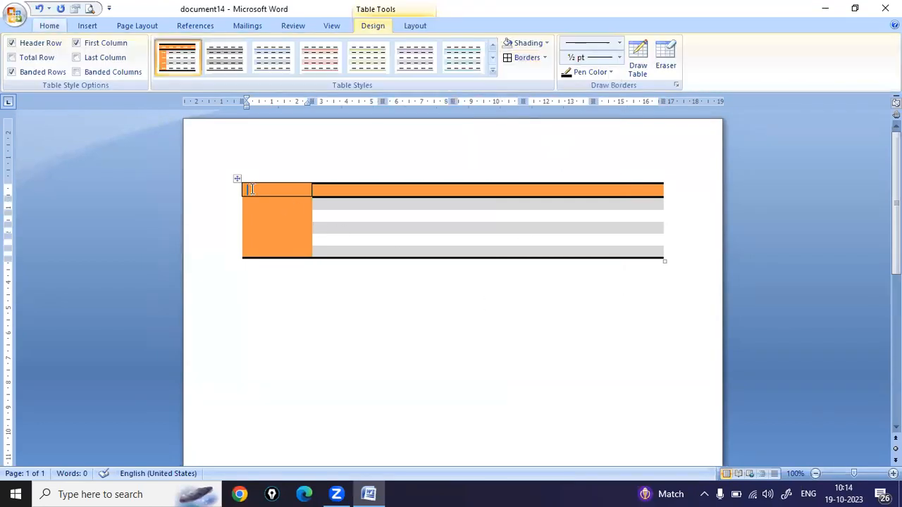
key("ctrl+a")
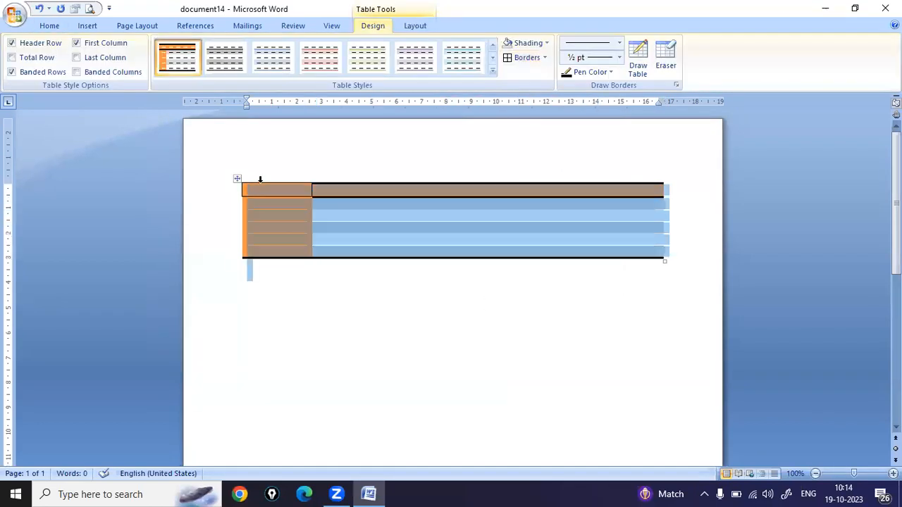
left_click(527, 58)
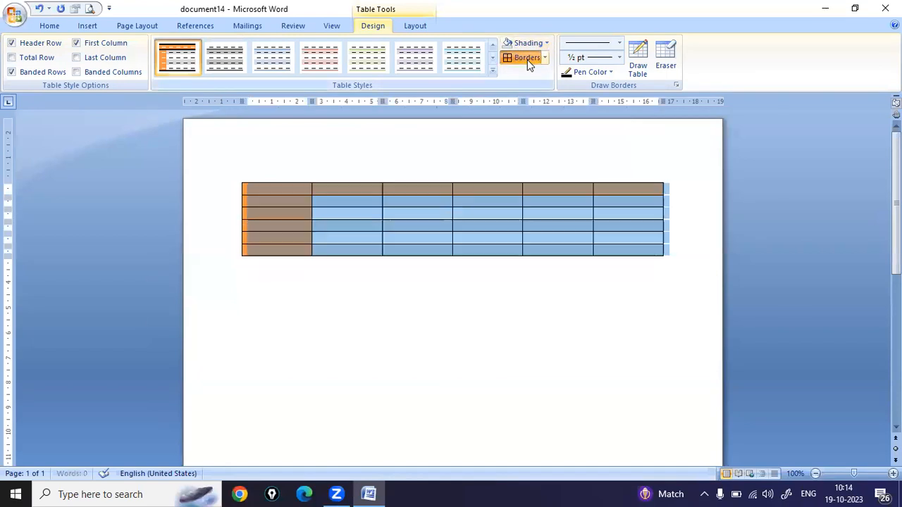
left_click(525, 290)
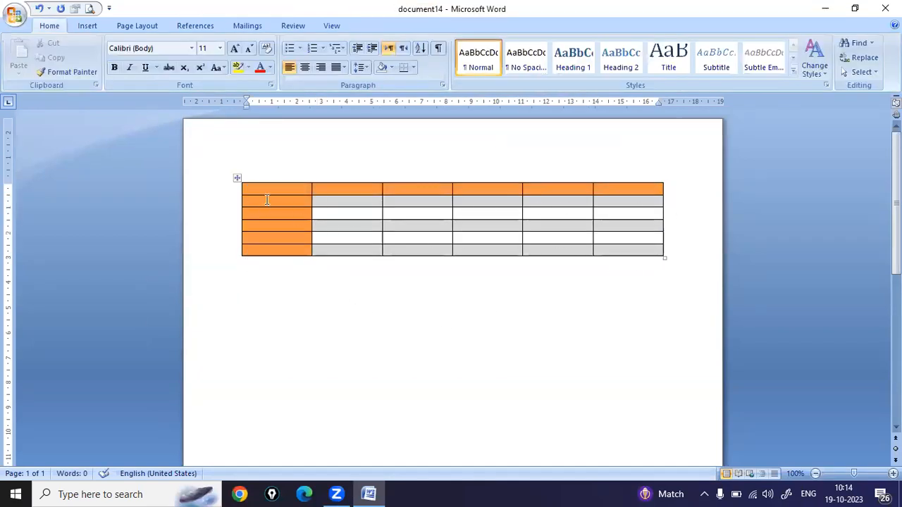
left_click(411, 224)
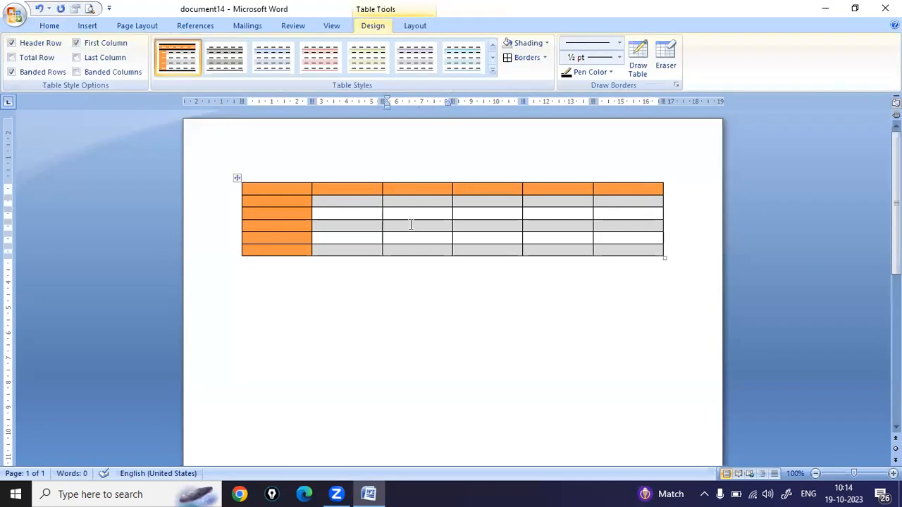
left_click(546, 43)
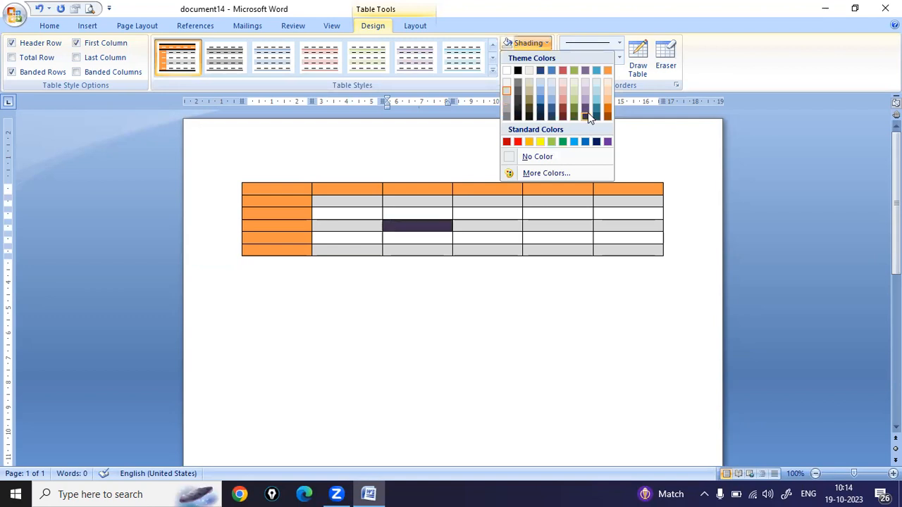
left_click(438, 322)
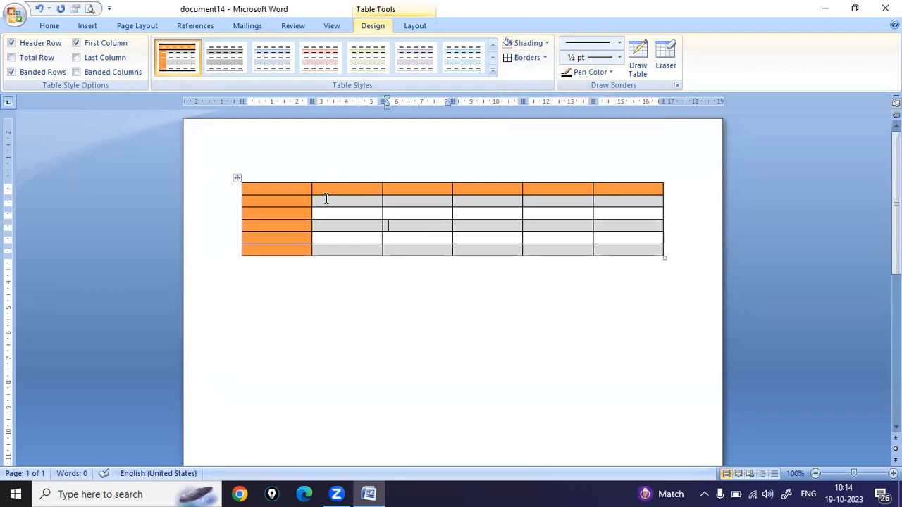
Step: Preview shading colors on the entire table, and leave the color palette without applying one
key("ctrl+a")
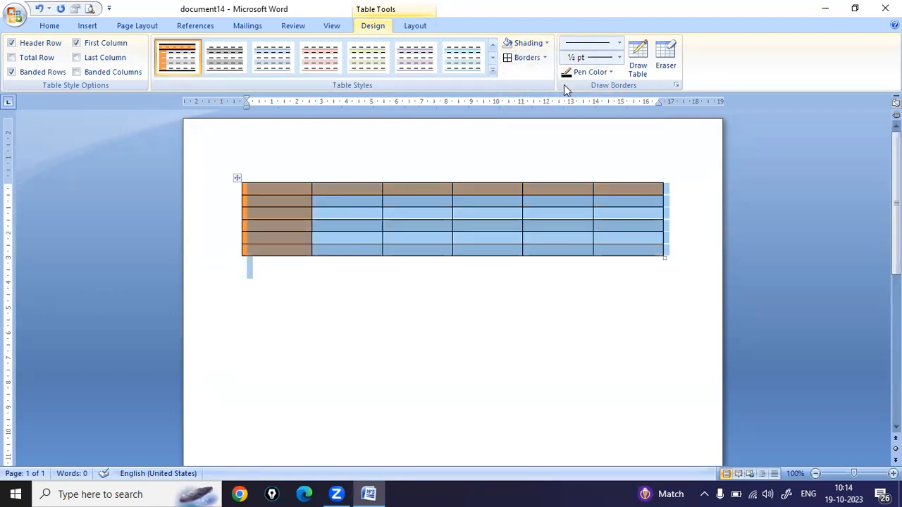
left_click(548, 43)
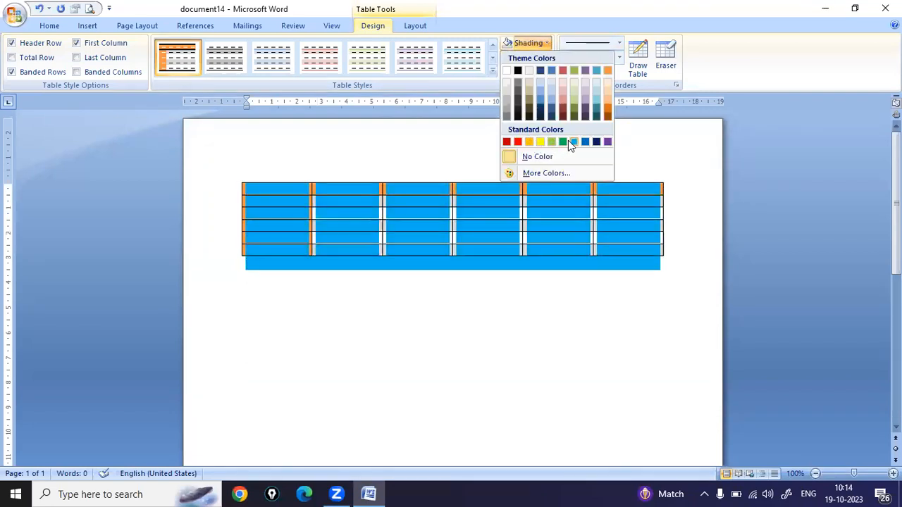
left_click(564, 320)
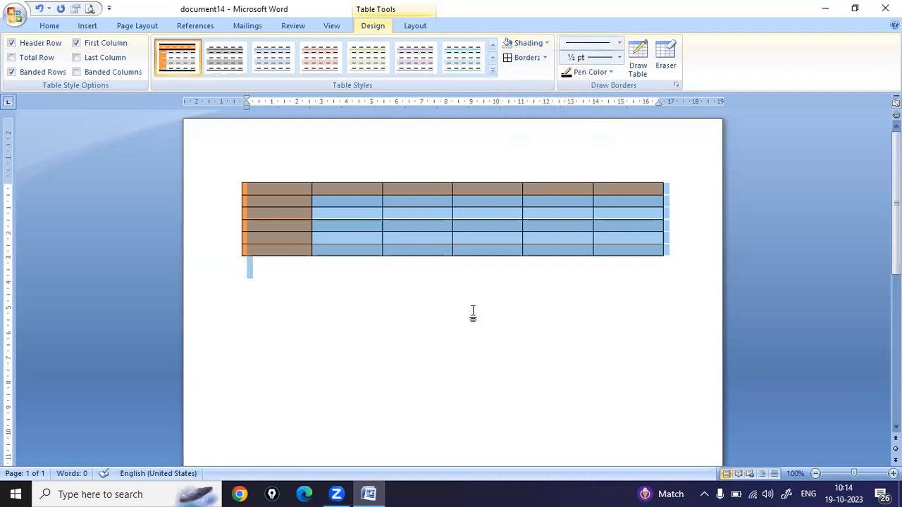
left_click(374, 146)
left_click(339, 263)
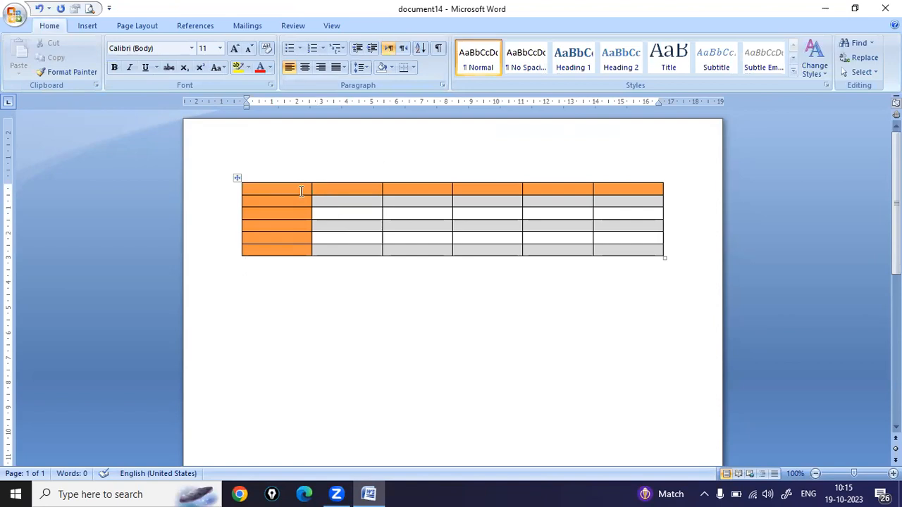
Step: Set the border line weight to 3 pt and draw a table outline about 17 cm wide and 3 cm high below the existing table
left_click(292, 207)
left_click(299, 216)
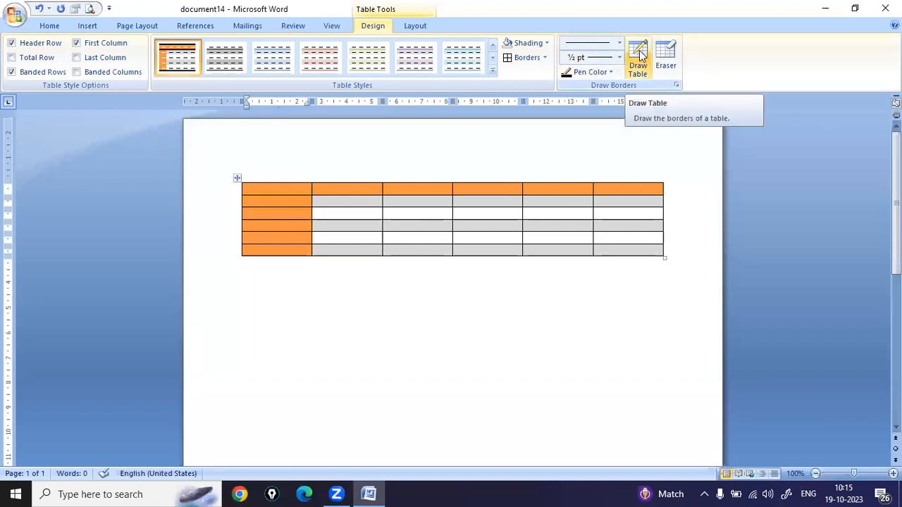
left_click(619, 57)
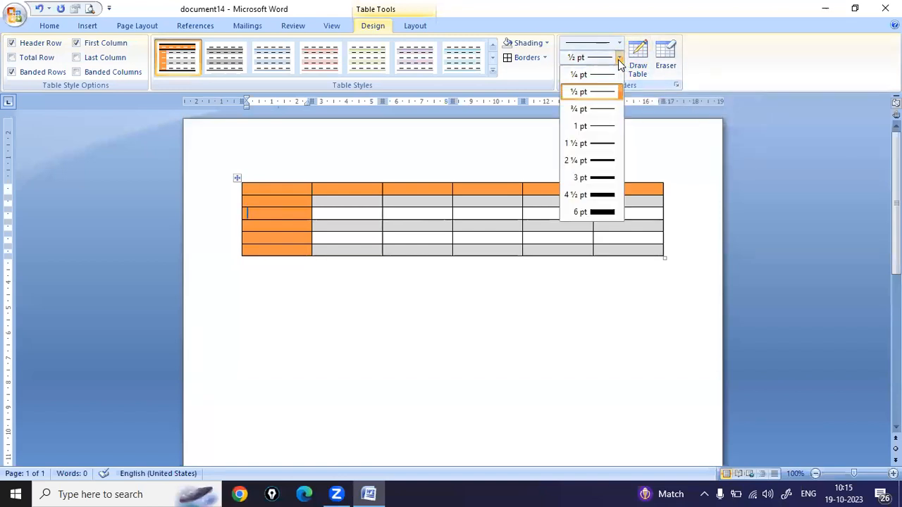
left_click(591, 177)
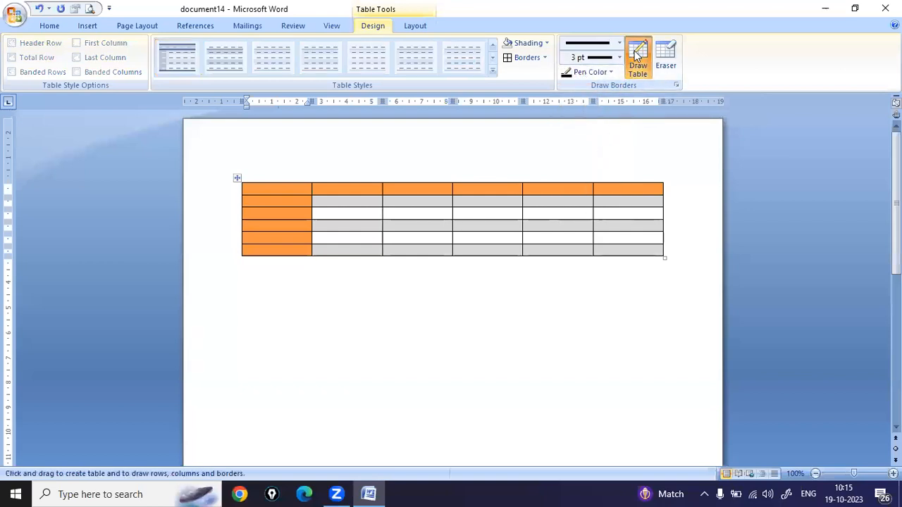
left_click_drag(247, 300, 668, 377)
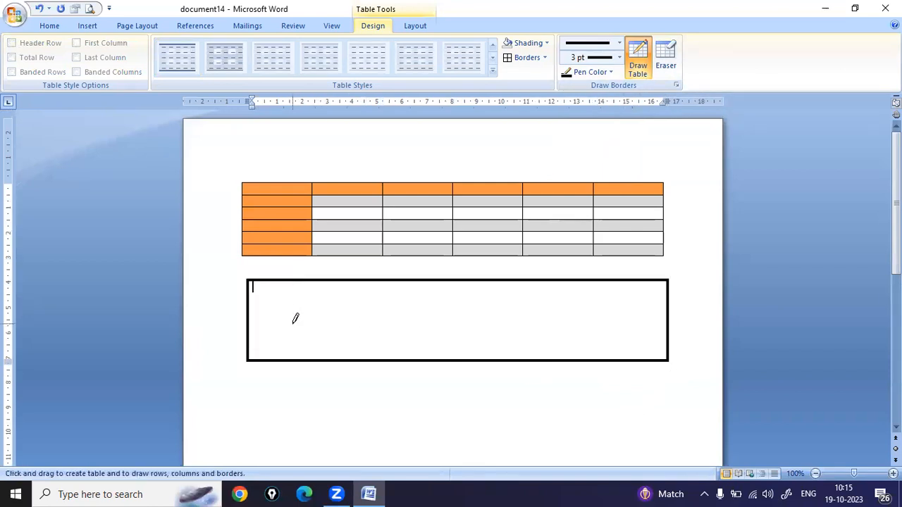
Step: Draw three horizontal lines across the hand-drawn table to divide it into four rows
left_click_drag(251, 301, 595, 301)
left_click(251, 328)
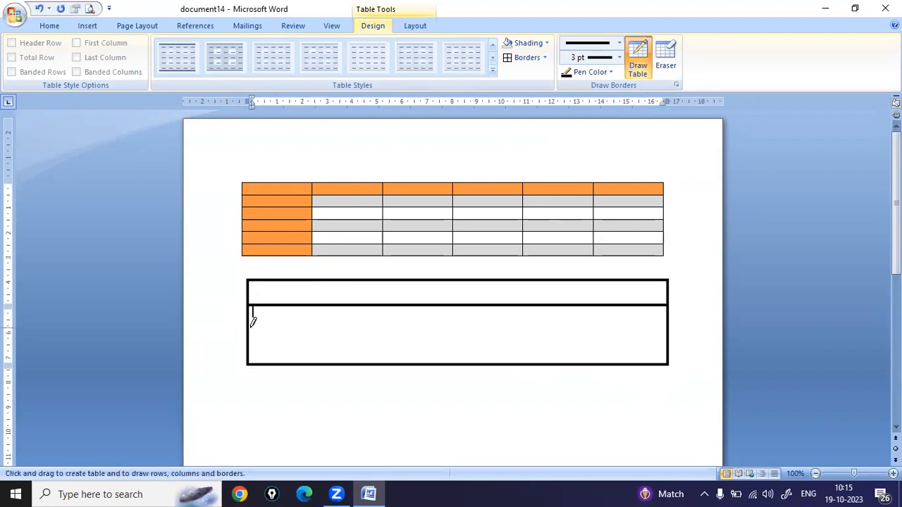
left_click_drag(247, 325, 619, 325)
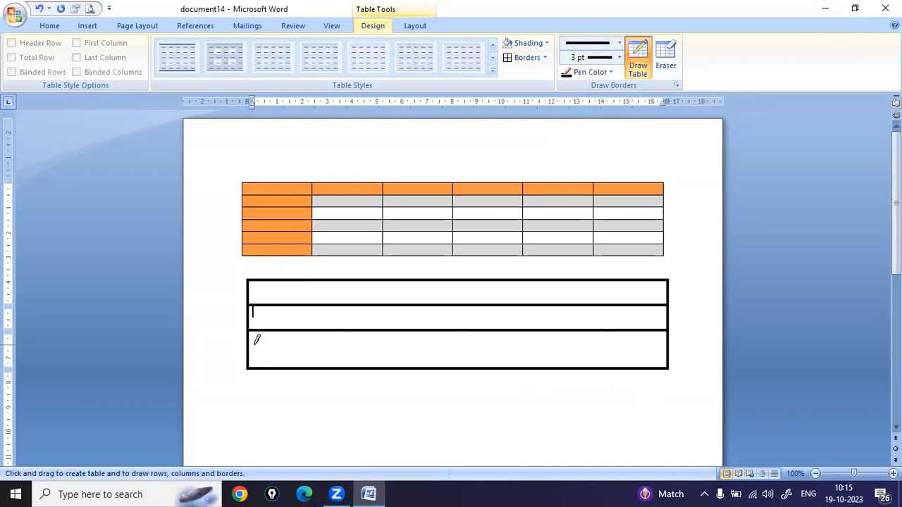
left_click_drag(249, 345, 646, 342)
Step: Draw five vertical lines through the hand-drawn table to divide it into six columns
left_click_drag(301, 281, 299, 380)
left_click_drag(372, 280, 371, 380)
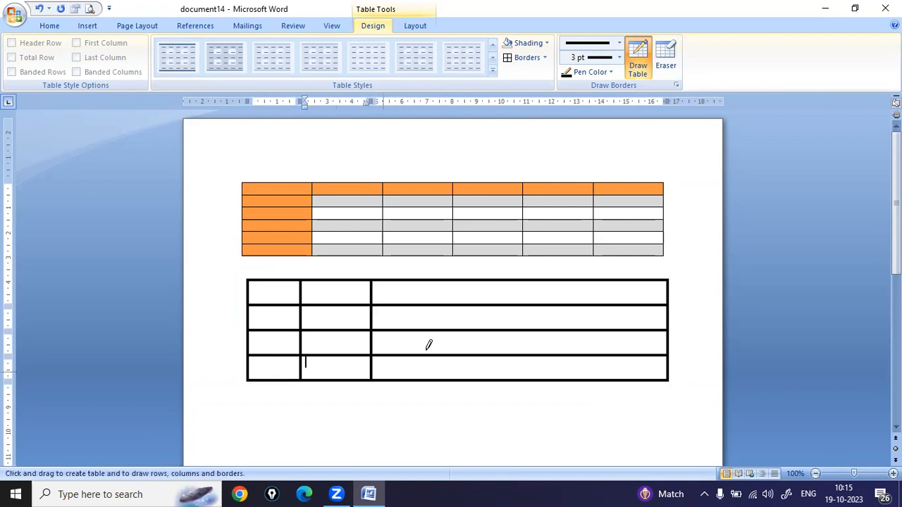
left_click_drag(451, 280, 461, 380)
left_click_drag(511, 281, 528, 362)
left_click_drag(587, 281, 599, 379)
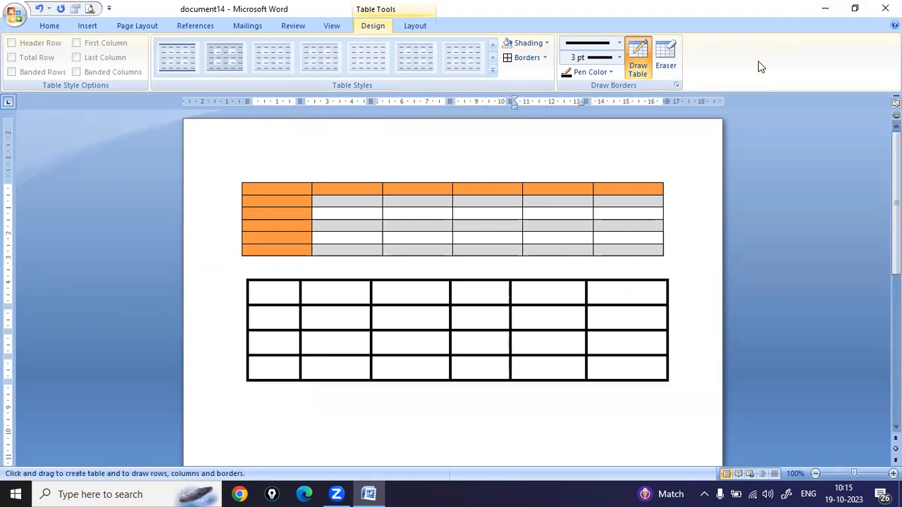
Step: Erase the outer and inner borders around the upper cells of the drawn table's last two columns, and turn off the Eraser
left_click(668, 55)
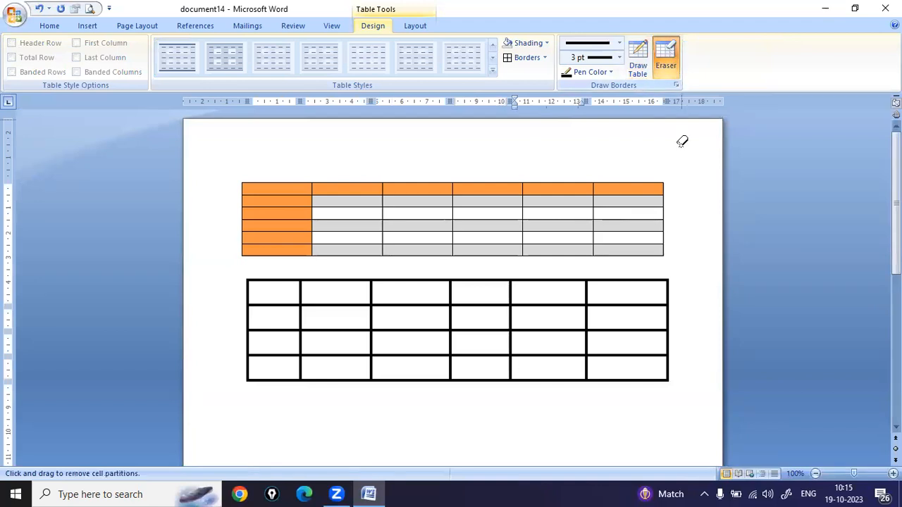
left_click(634, 280)
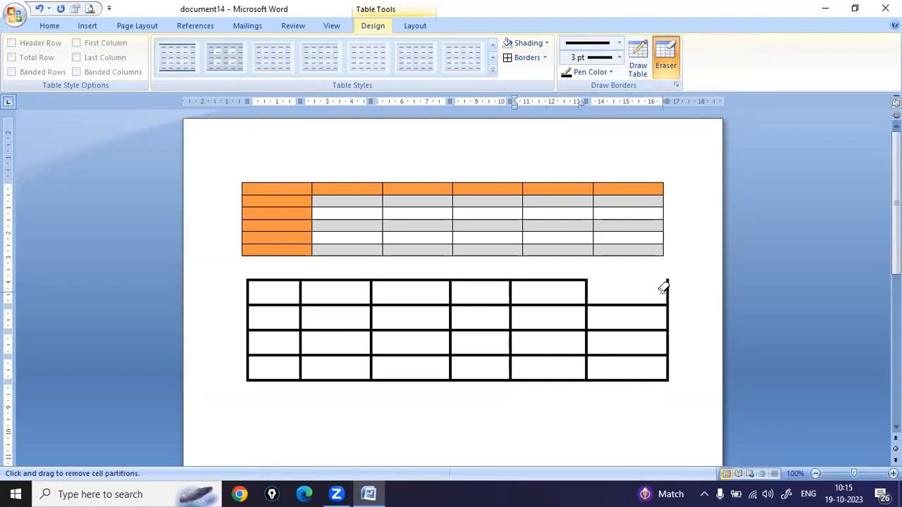
left_click(644, 304)
left_click(574, 304)
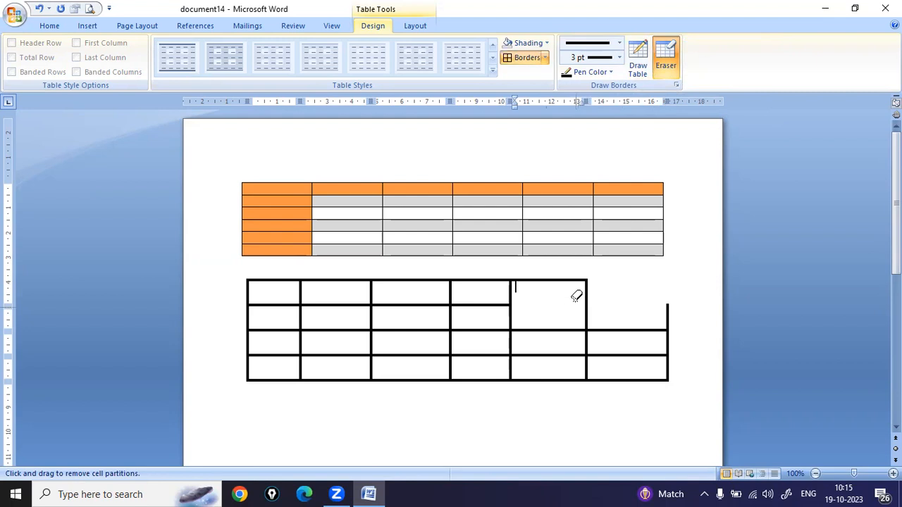
left_click(557, 279)
left_click(574, 329)
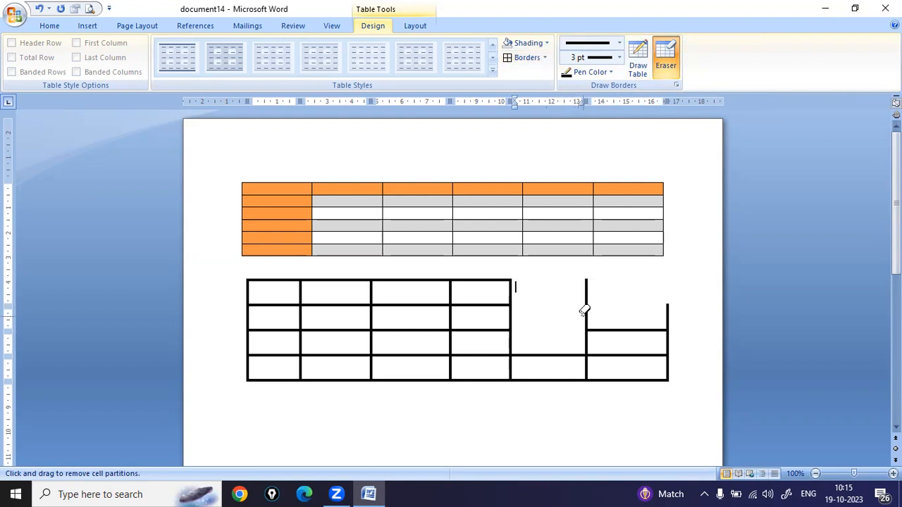
left_click(590, 307)
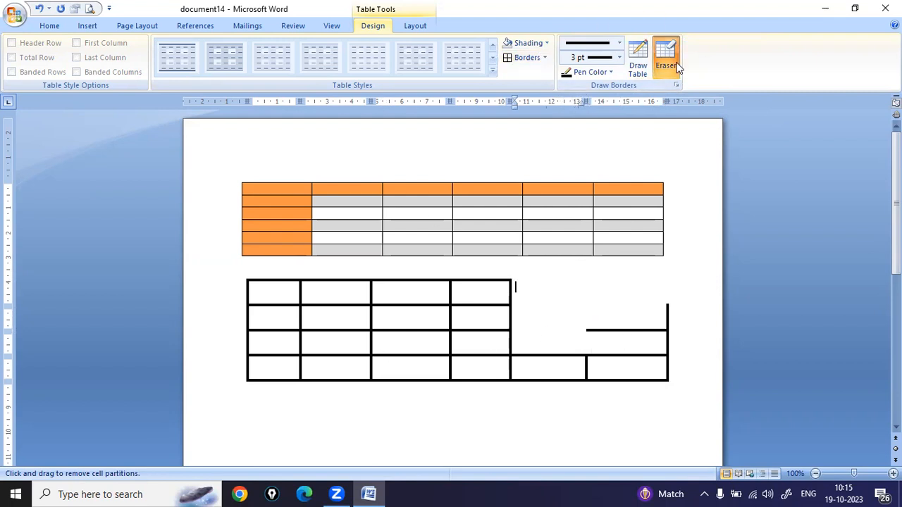
left_click(415, 26)
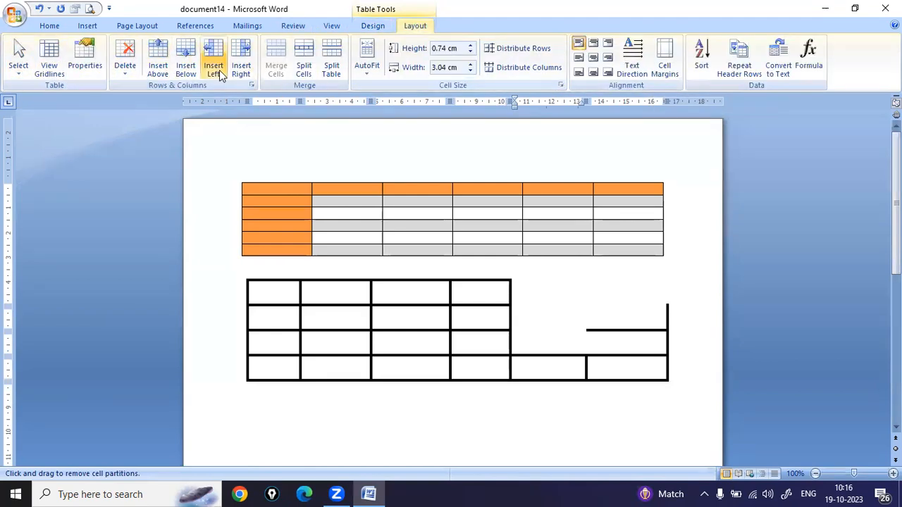
left_click(373, 25)
left_click(677, 57)
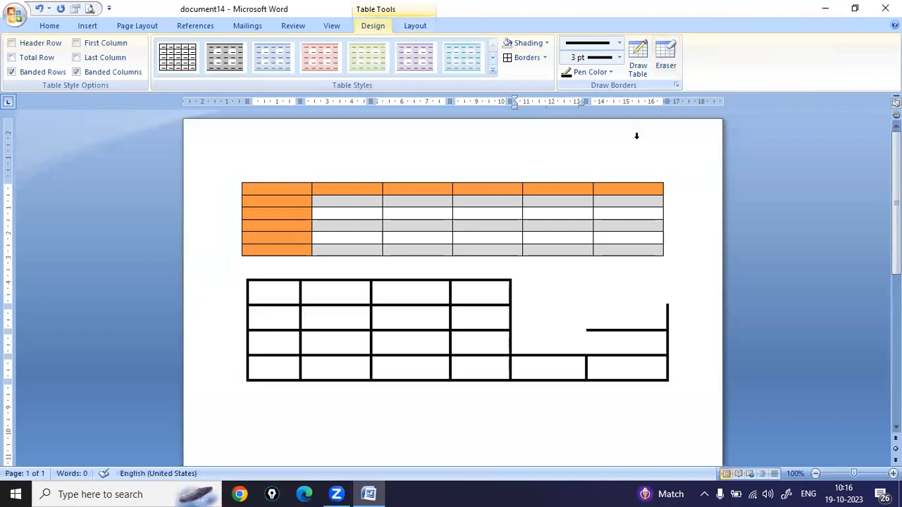
Step: Select the entire hand-drawn table and delete it
left_click(415, 25)
left_click(125, 57)
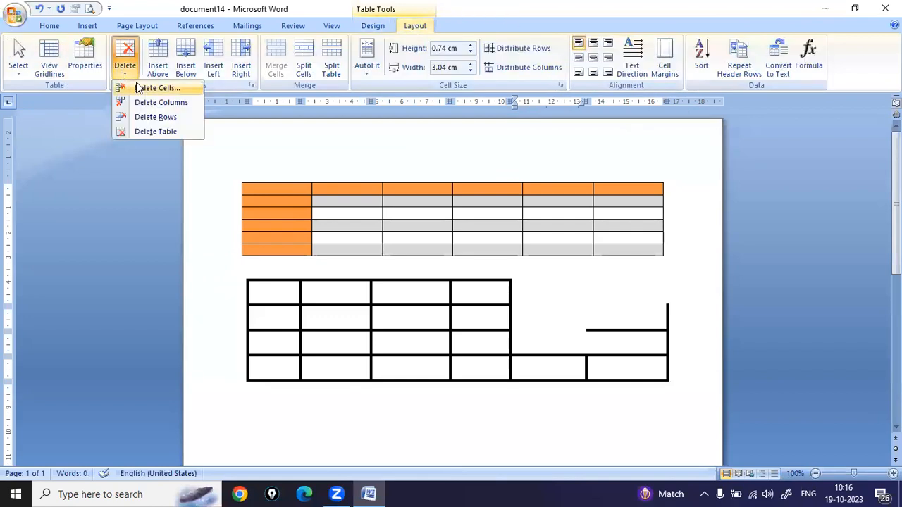
left_click(282, 333)
left_click(241, 273)
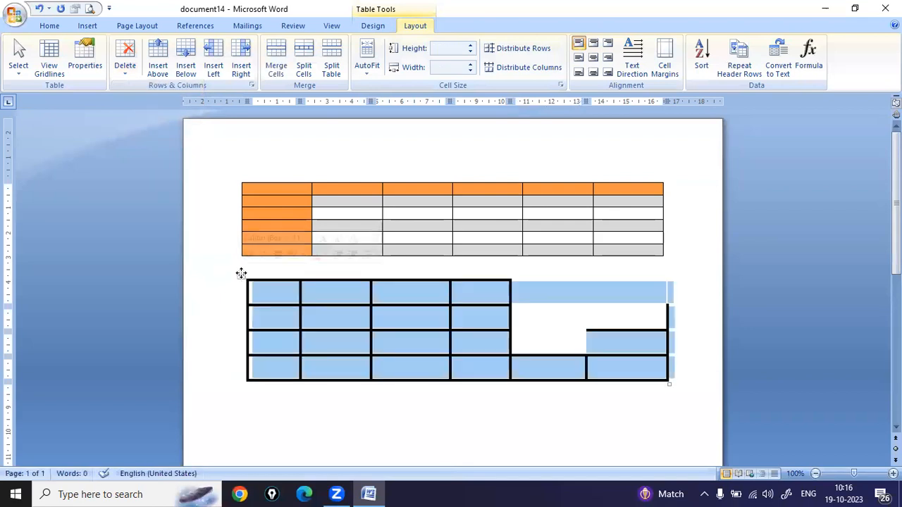
left_click(123, 71)
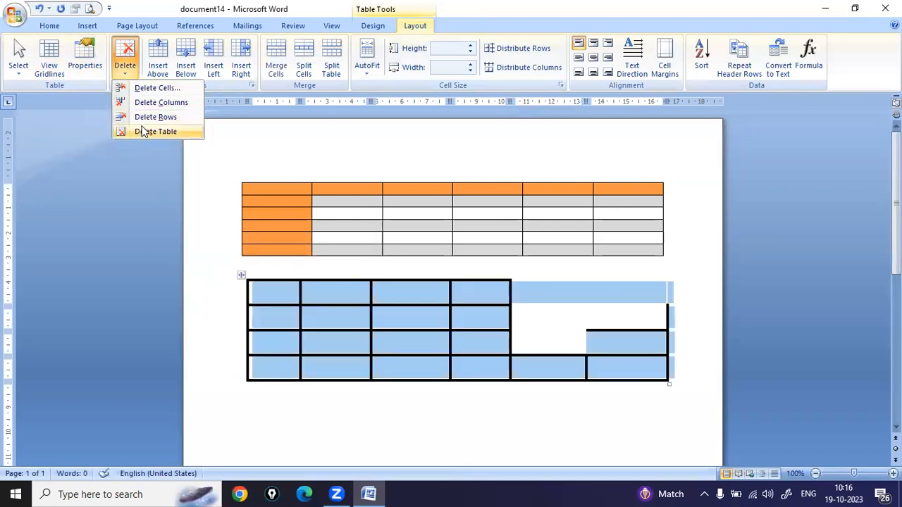
left_click(144, 133)
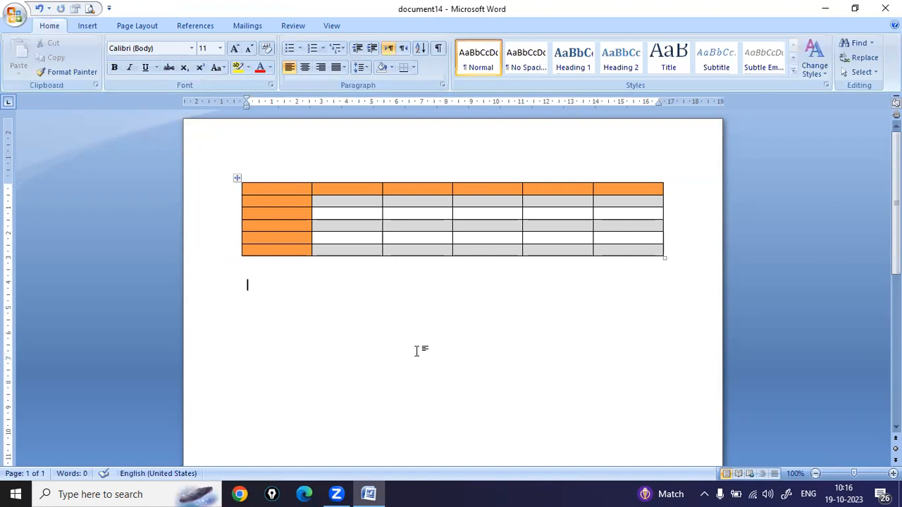
Step: Delete the entire orange table, and undo the deletion
left_click(276, 226)
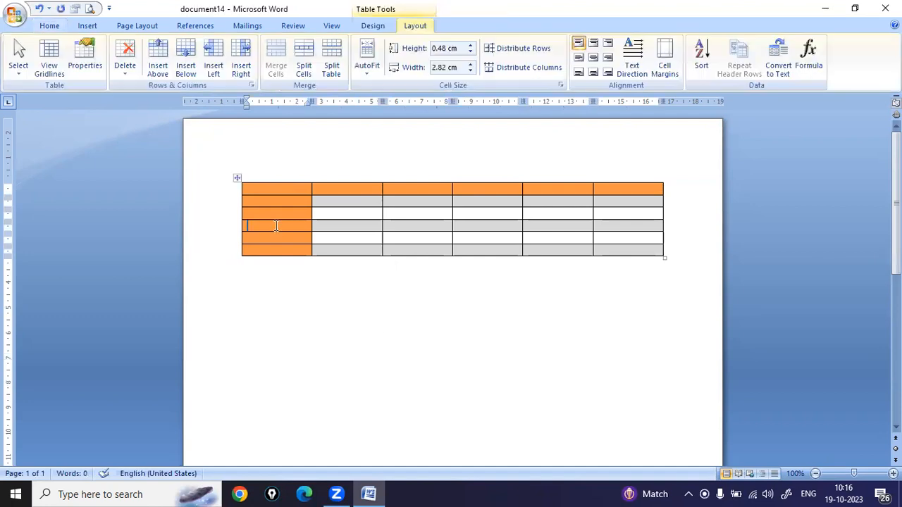
left_click(236, 177)
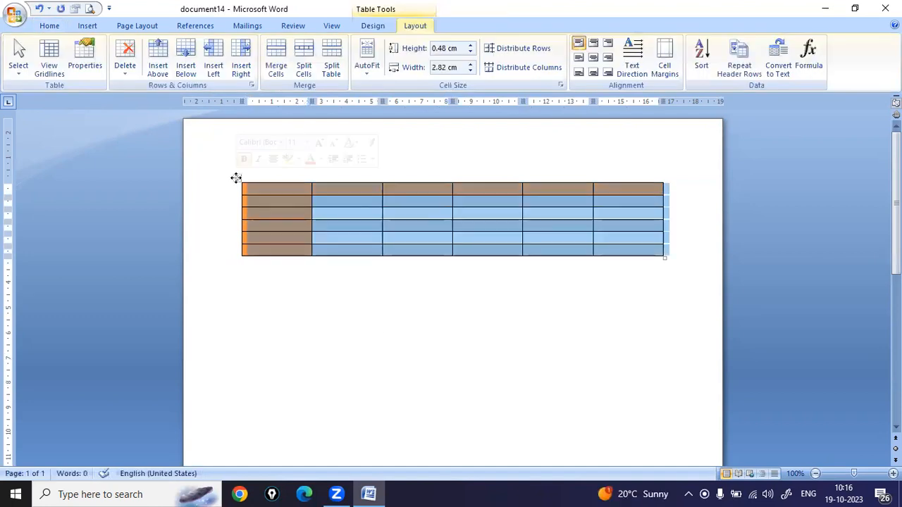
left_click(119, 75)
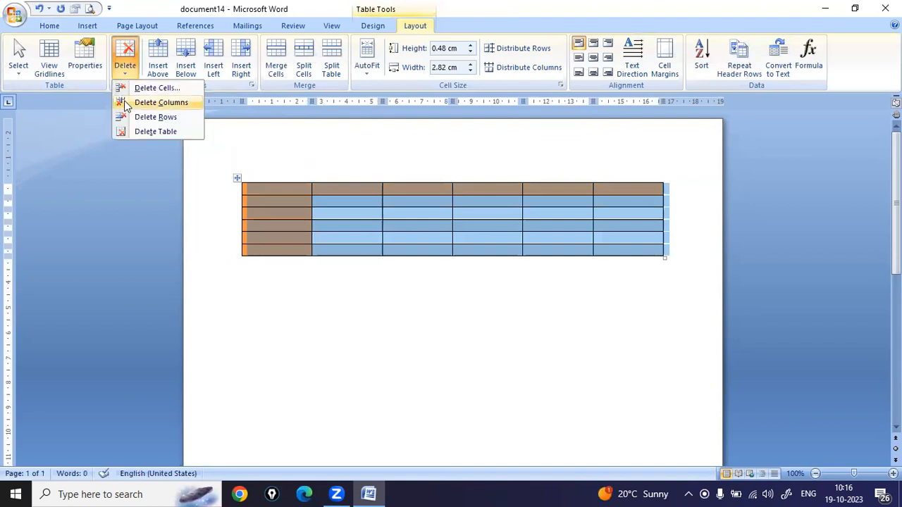
left_click(144, 134)
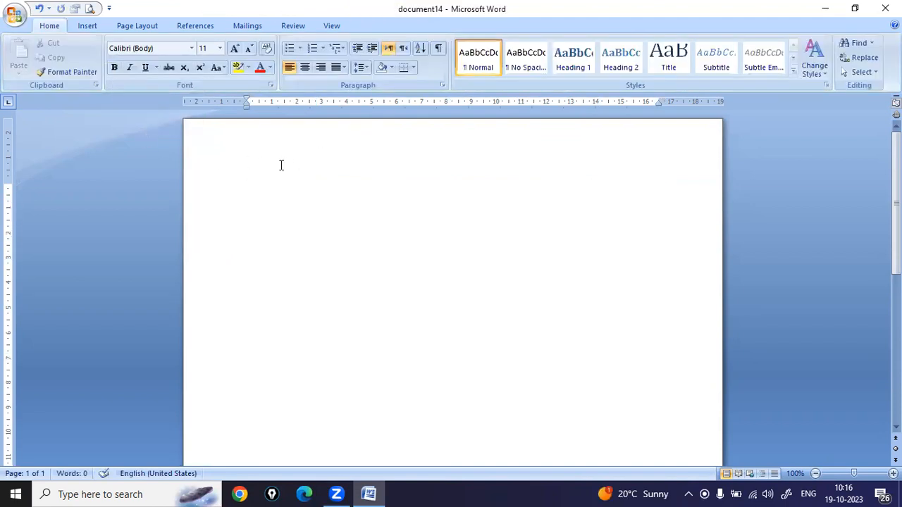
key("ctrl+z")
left_click(350, 339)
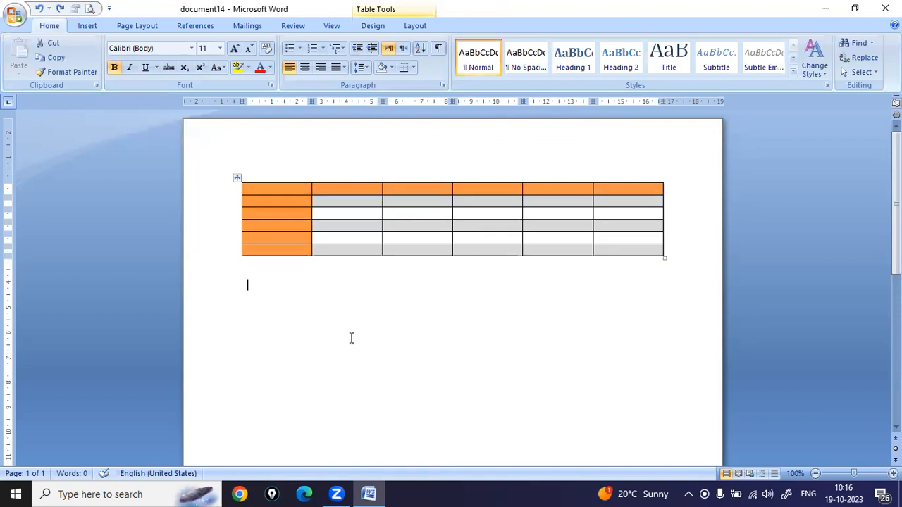
Step: Use Select Cell on the third column's cell in the second row, and on the cell directly below it
left_click(396, 205)
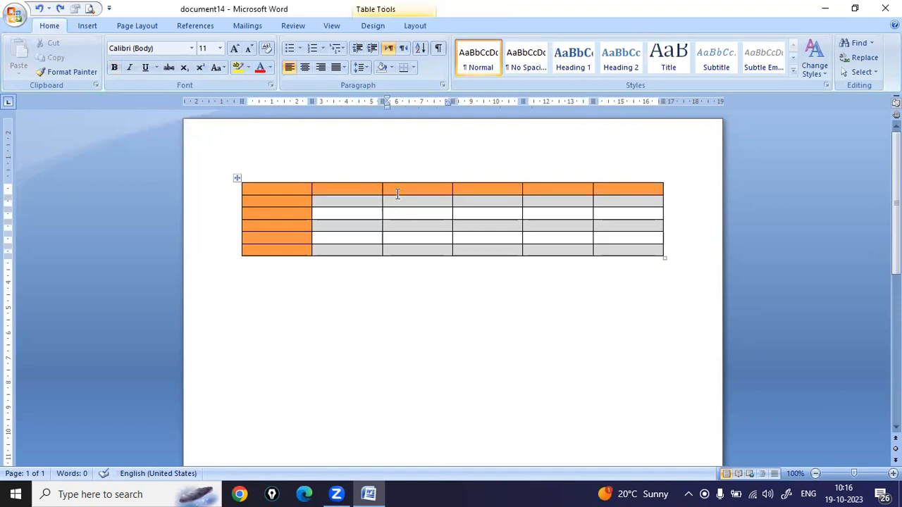
left_click(407, 8)
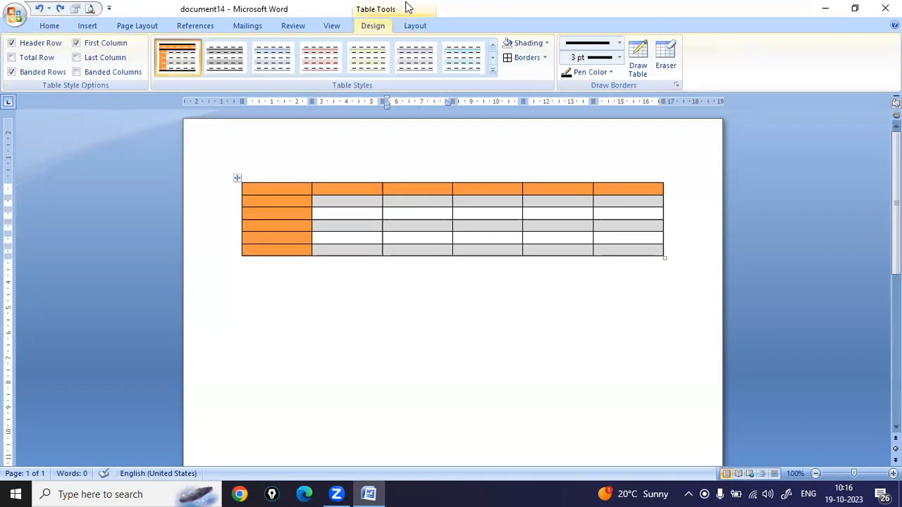
left_click(418, 24)
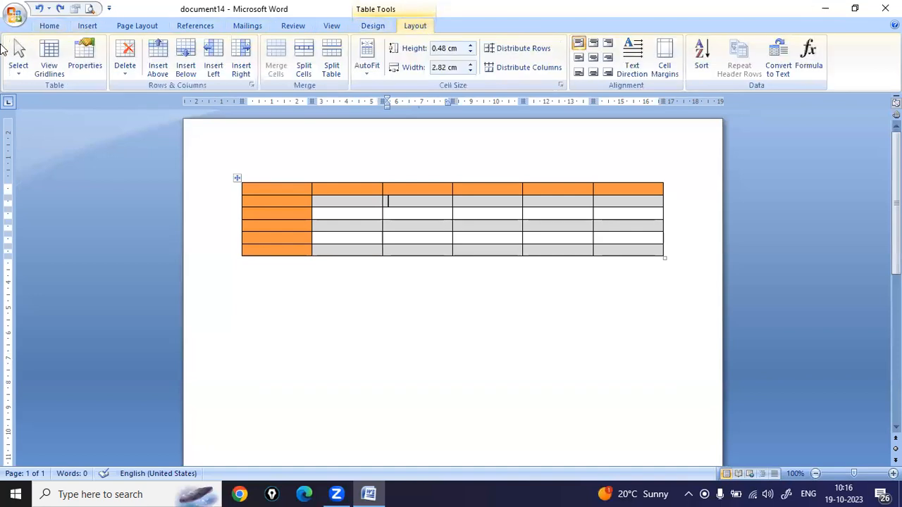
left_click(19, 57)
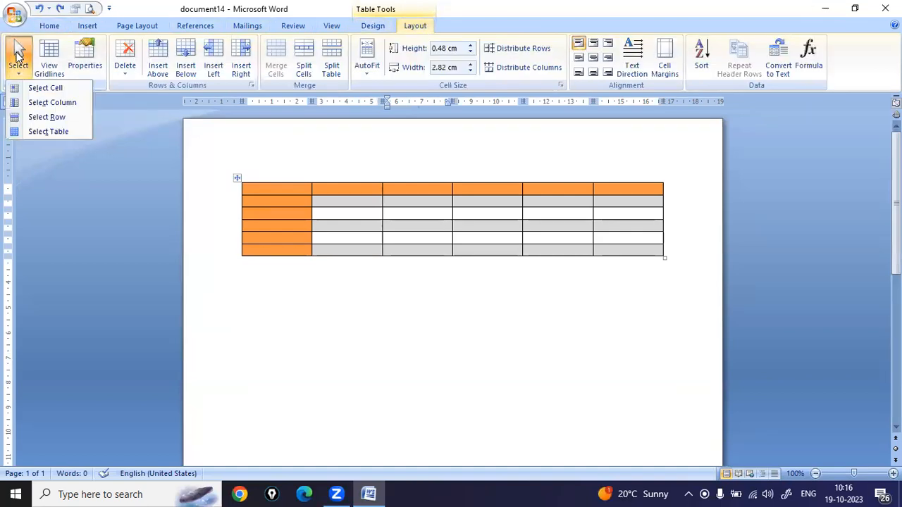
left_click(53, 91)
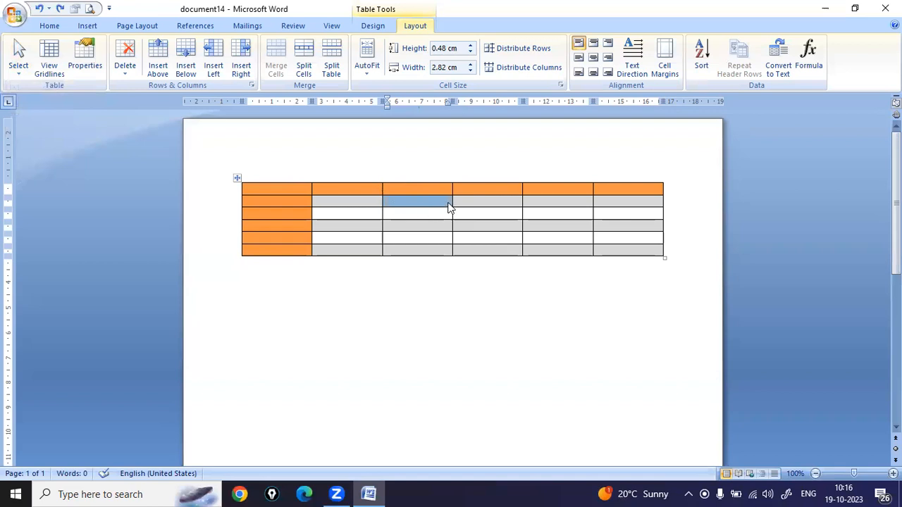
left_click(412, 216)
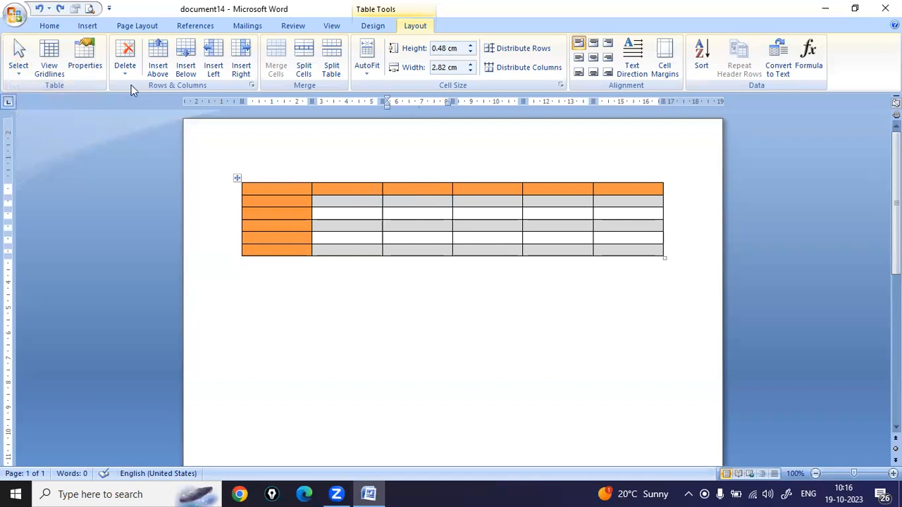
left_click(18, 62)
left_click(34, 87)
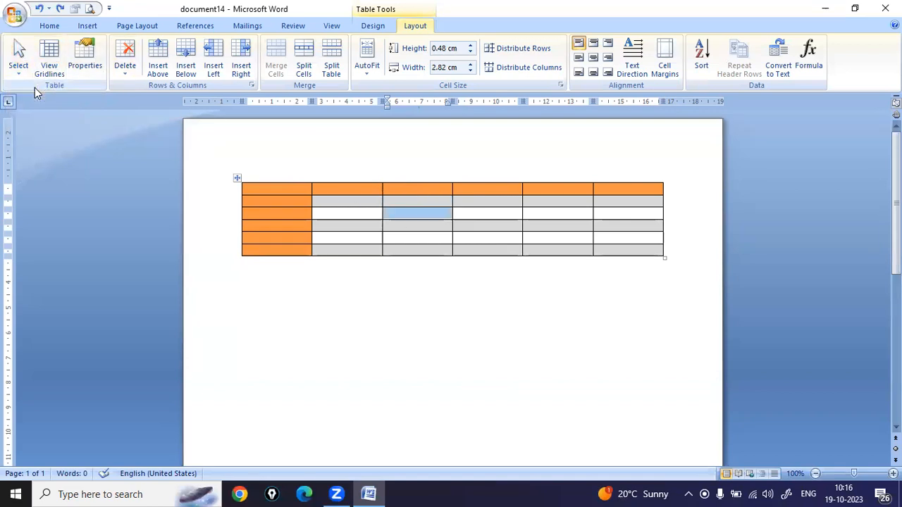
Step: Use Select Row on the orange table's first row, then Select Column across that selected row
left_click(284, 188)
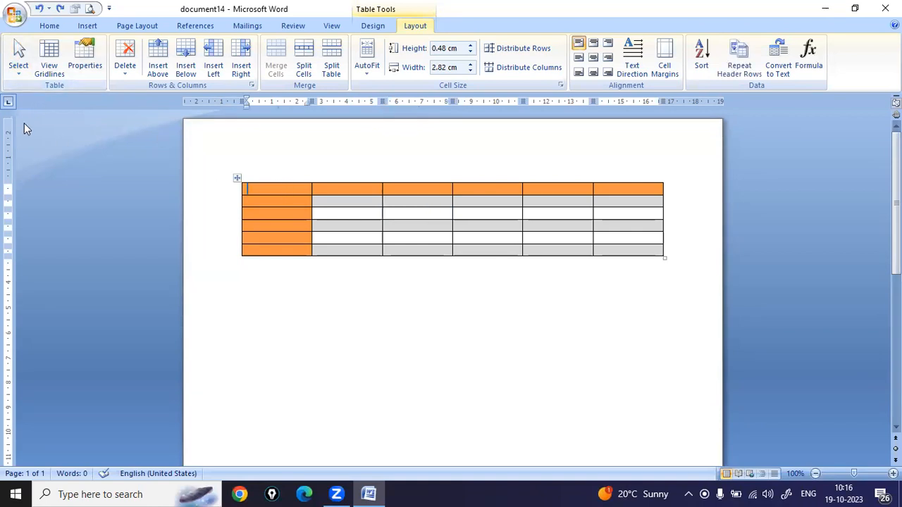
left_click(18, 62)
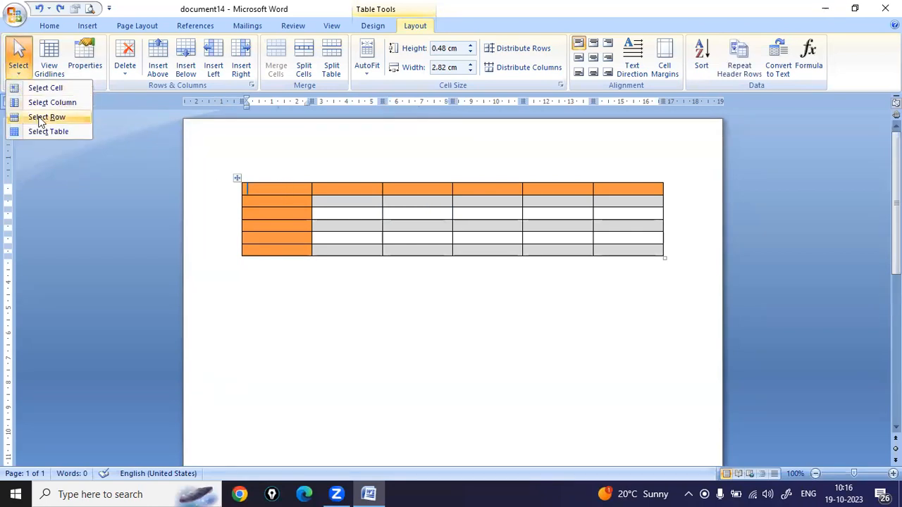
left_click(39, 120)
left_click(18, 62)
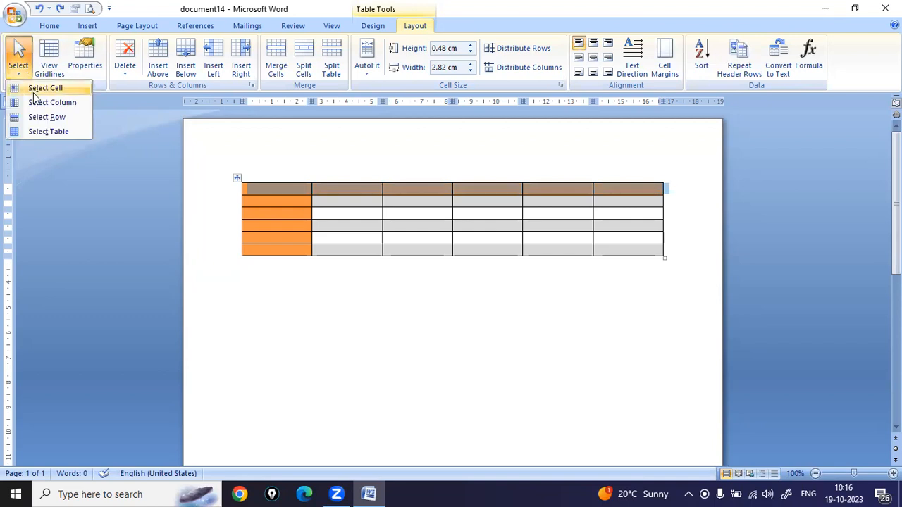
left_click(38, 102)
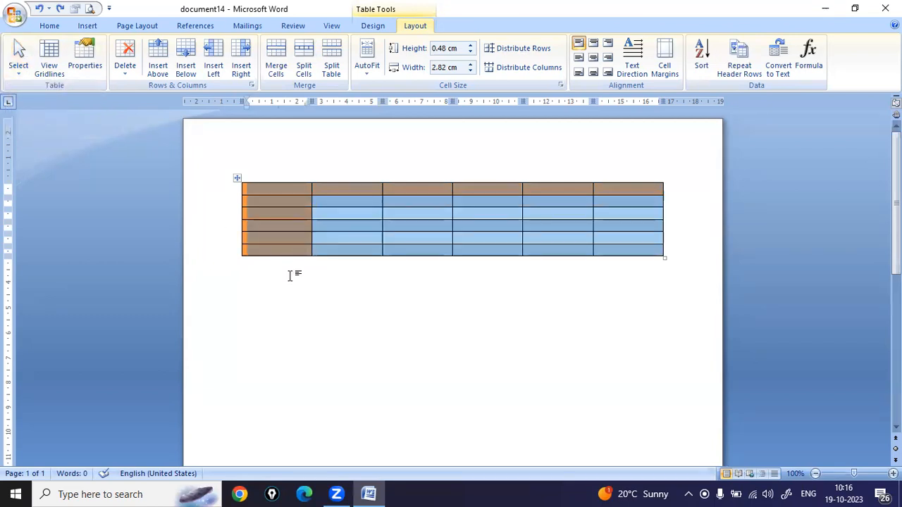
Step: Use Select Table on the orange table, and clear the selection
left_click(19, 62)
left_click(38, 131)
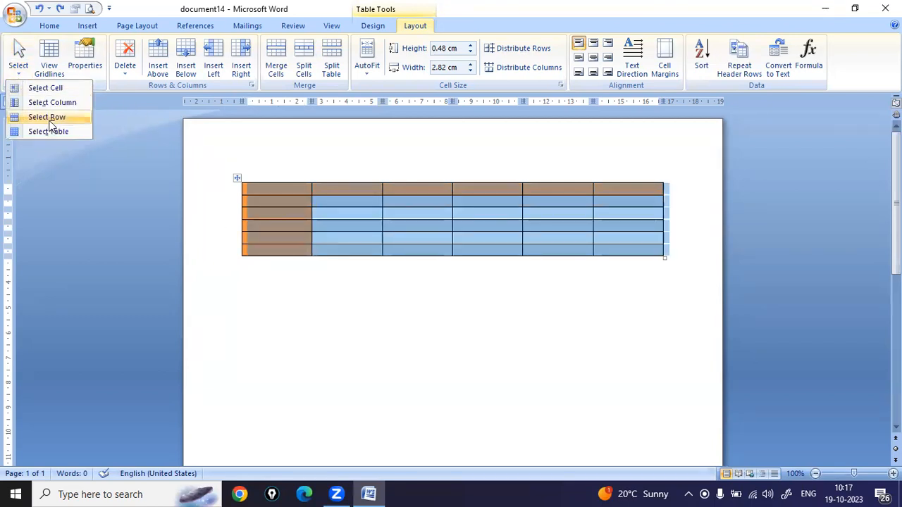
left_click(367, 282)
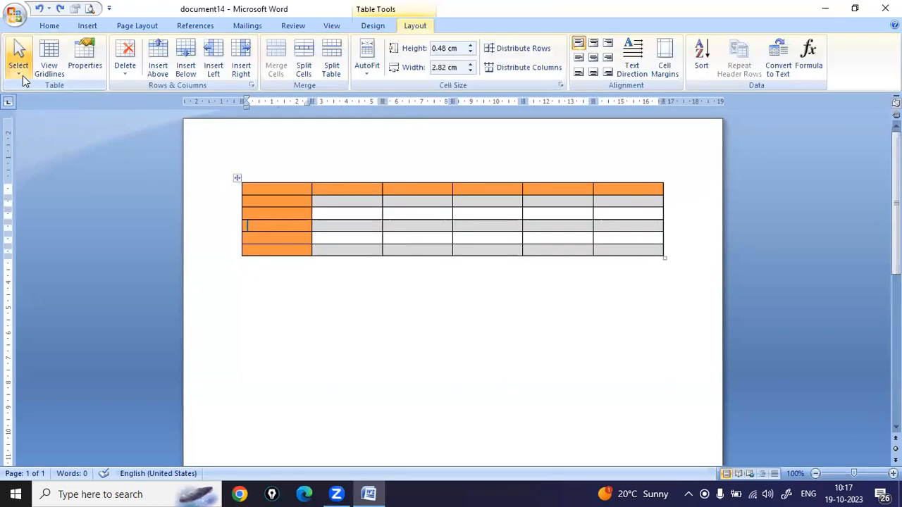
Step: Use Select Column on the table's first column from its fourth-row cell, and clear the selection
left_click(21, 73)
left_click(42, 103)
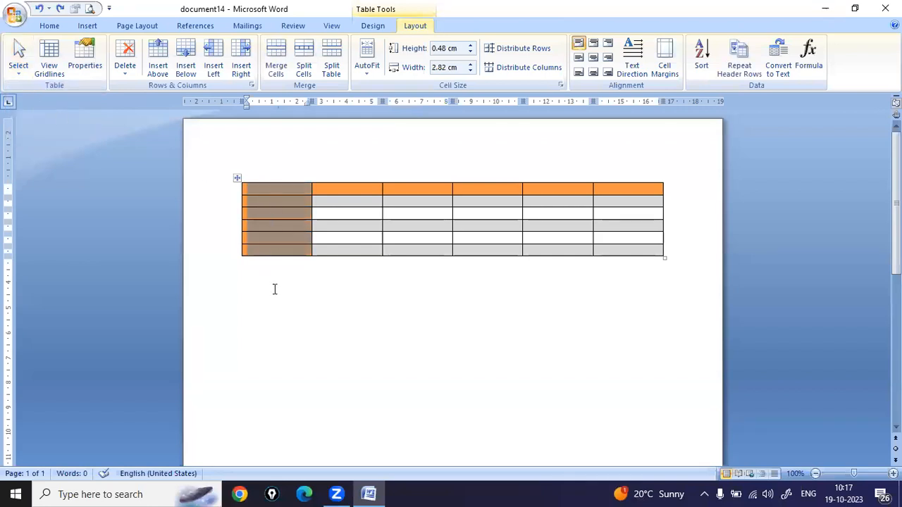
left_click(272, 324)
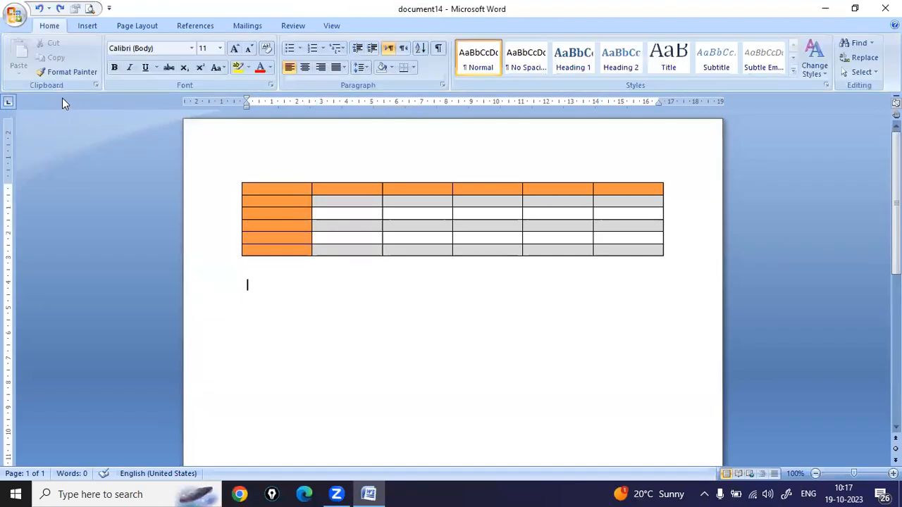
Step: Use Select Table from the second cell of the header row, and clear the selection
left_click(342, 194)
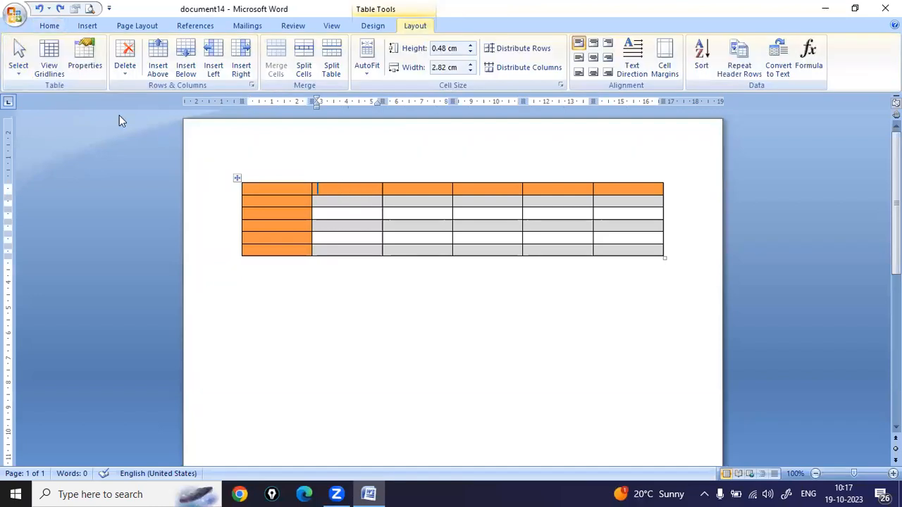
left_click(18, 64)
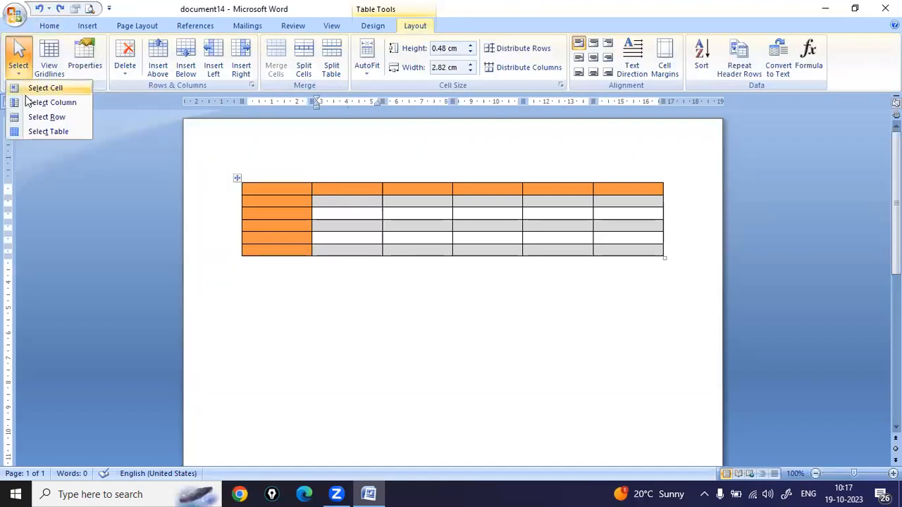
left_click(60, 133)
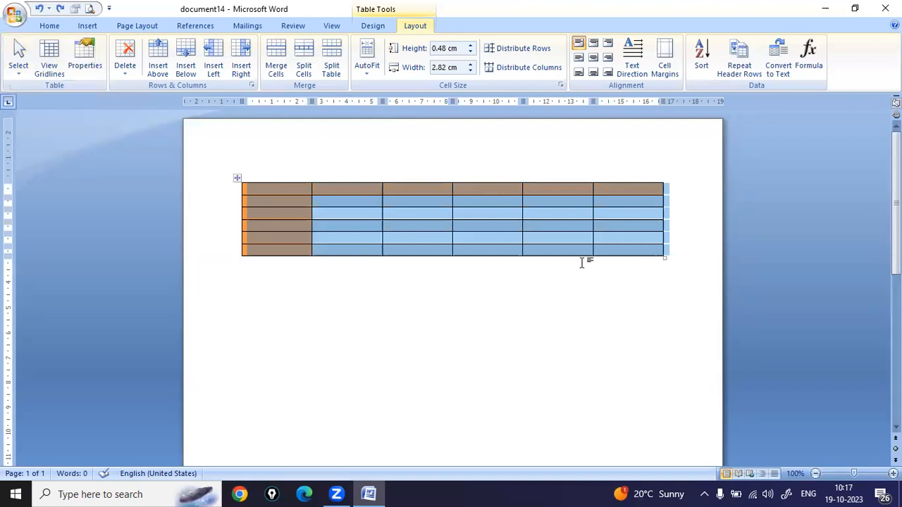
left_click(331, 292)
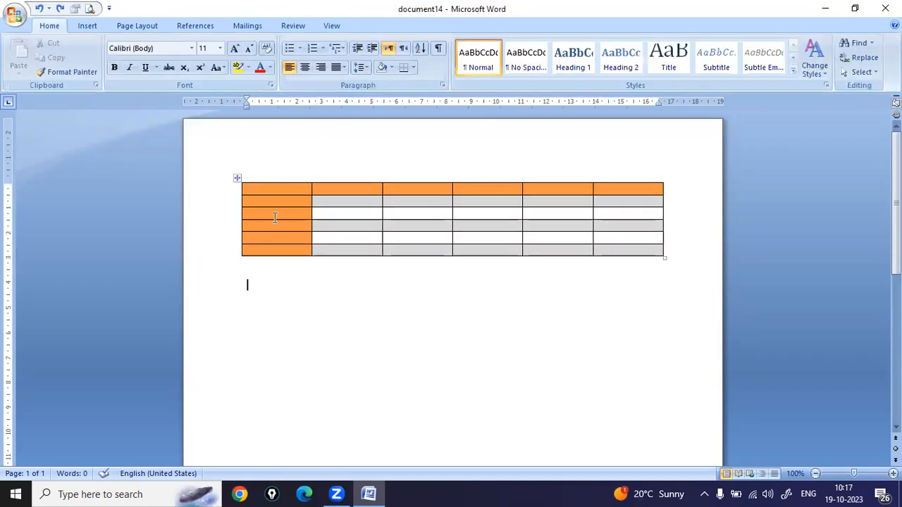
Step: Select the entire orange table and apply No Border to it
left_click(237, 179)
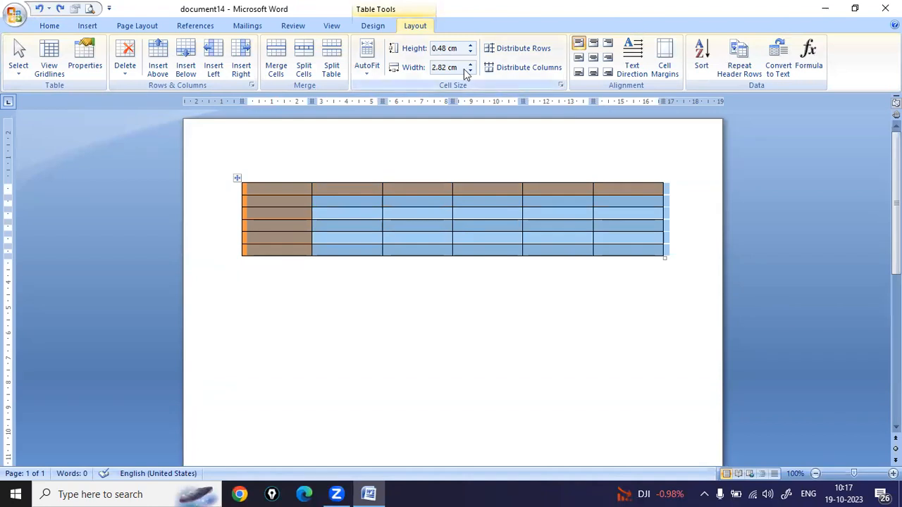
left_click(371, 25)
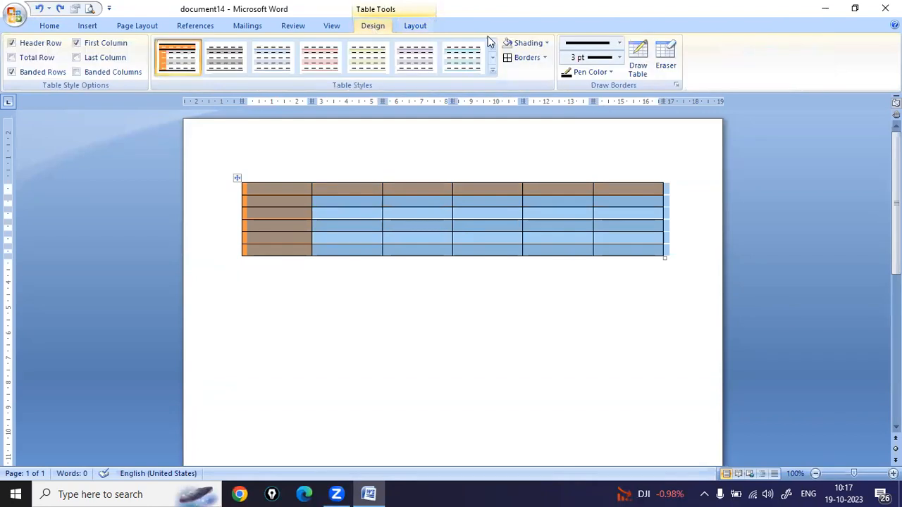
left_click(545, 60)
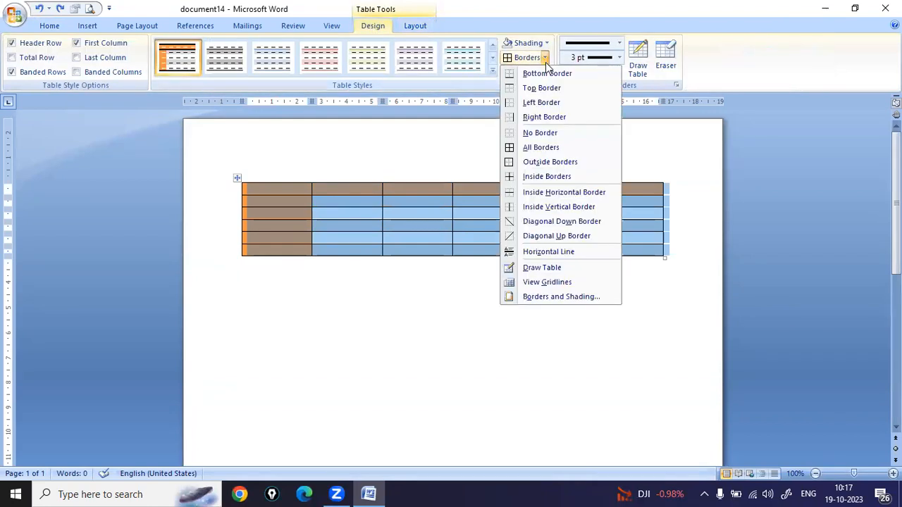
left_click(538, 133)
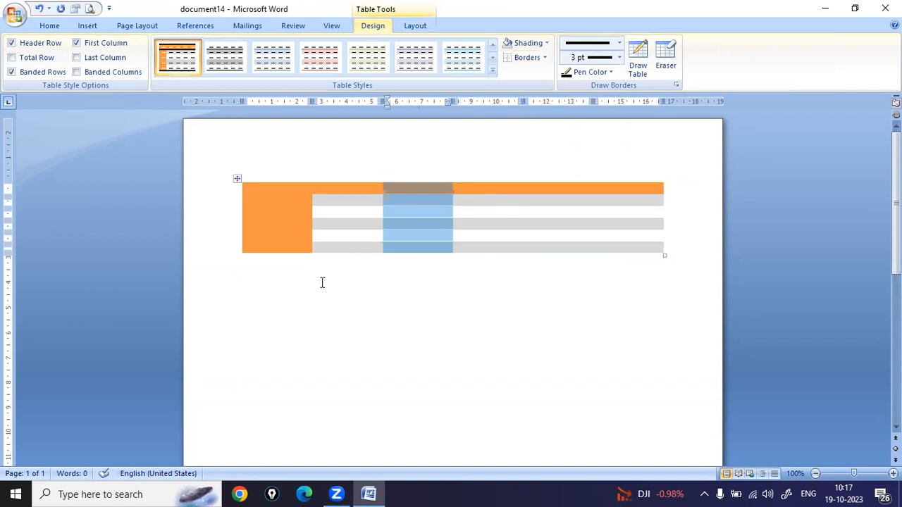
Step: Show the gridlines of the borderless table, and hide them again
left_click(322, 282)
left_click(235, 179)
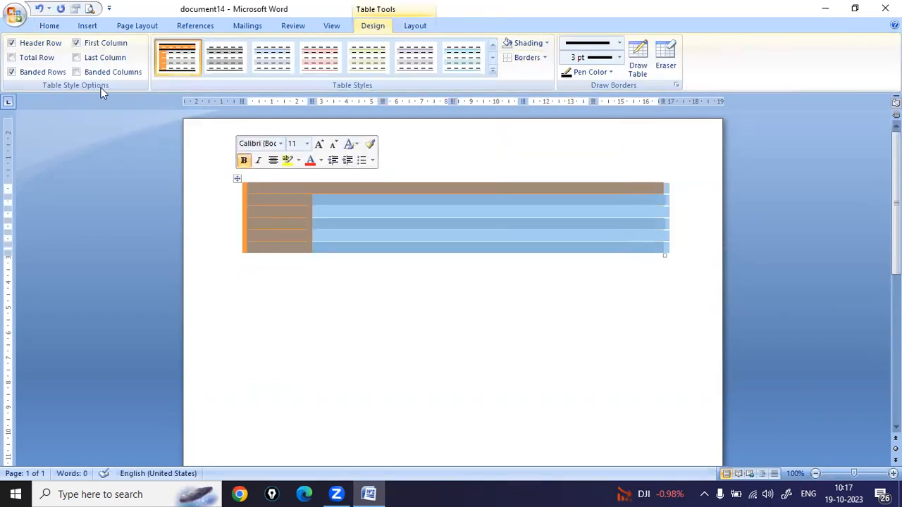
left_click(415, 25)
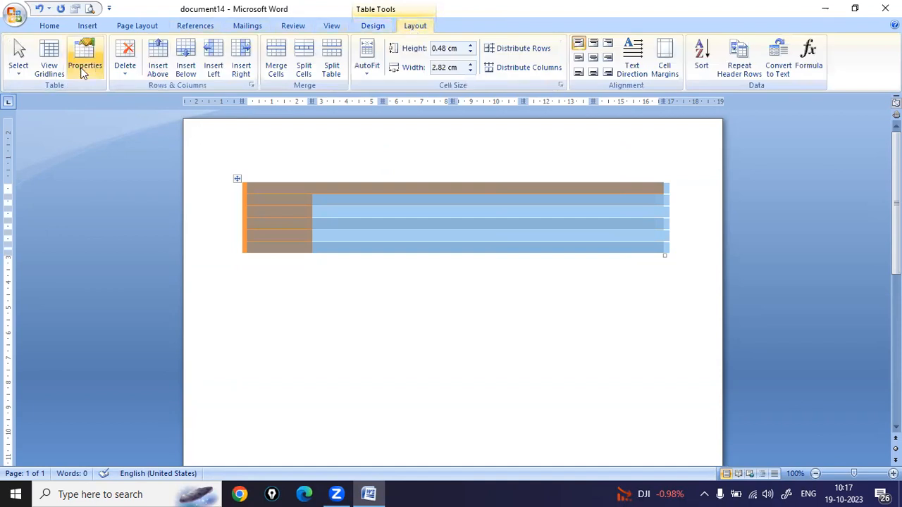
left_click(56, 77)
left_click(292, 305)
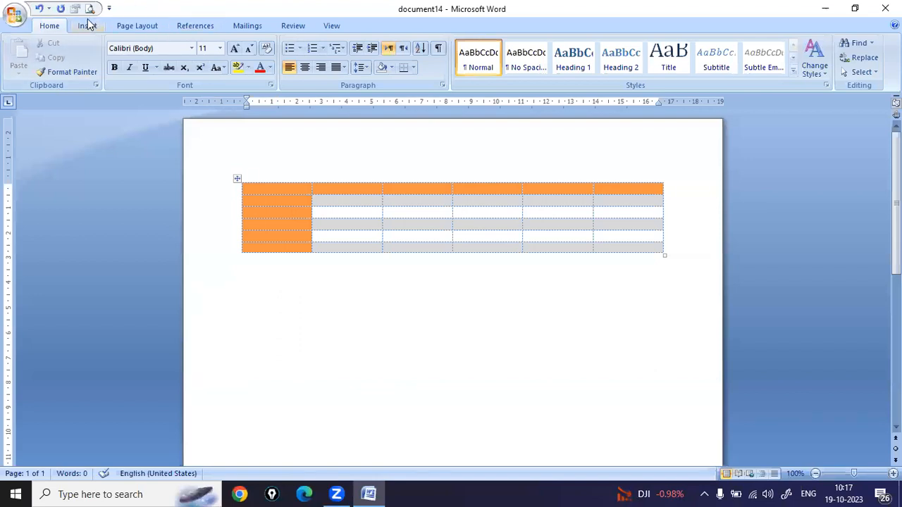
left_click(435, 224)
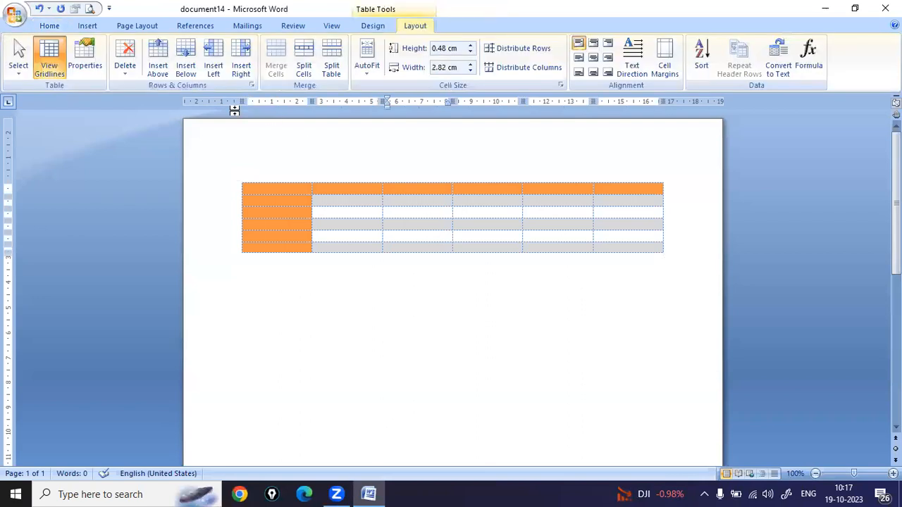
left_click(53, 68)
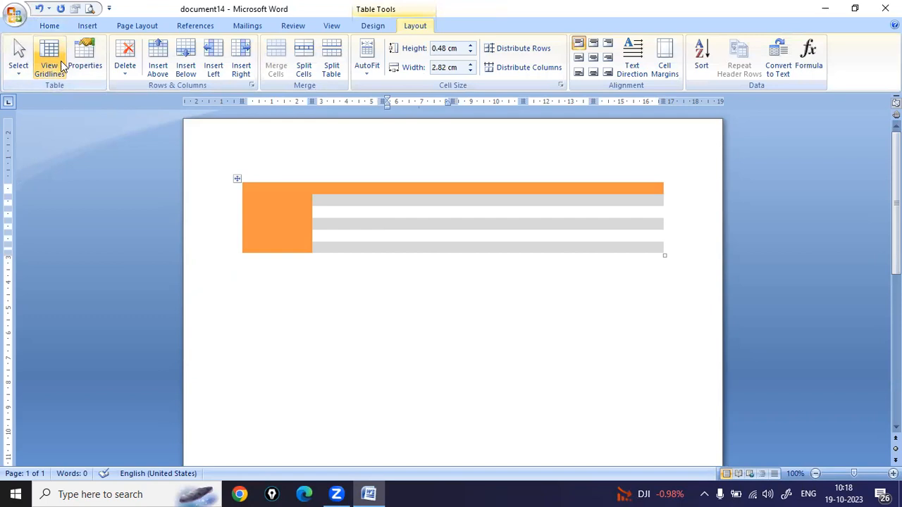
Step: Review the table, row, column and cell settings in the Table Properties dialog, and close it without changes
left_click(83, 64)
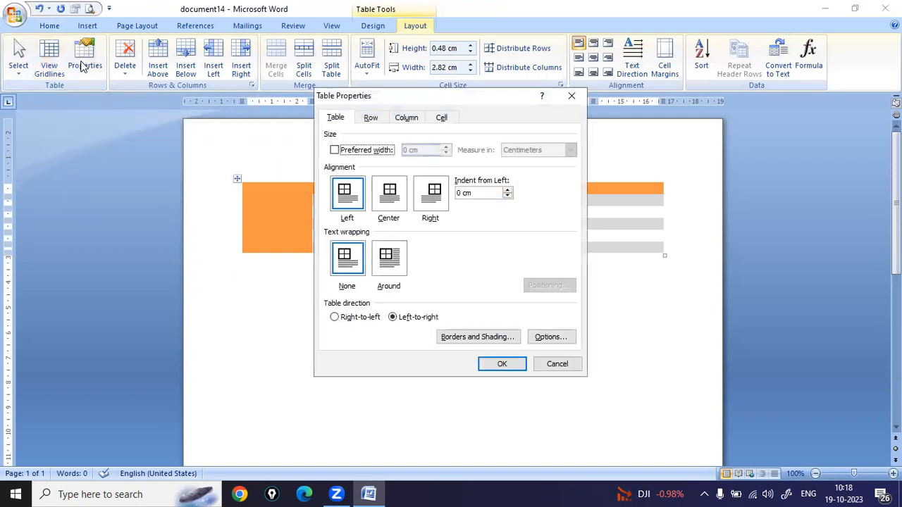
left_click(370, 119)
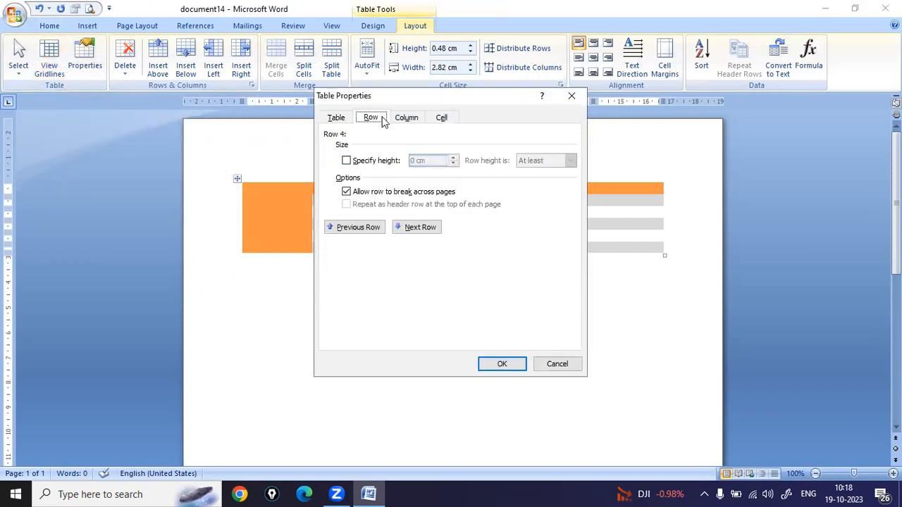
left_click(410, 119)
left_click(442, 119)
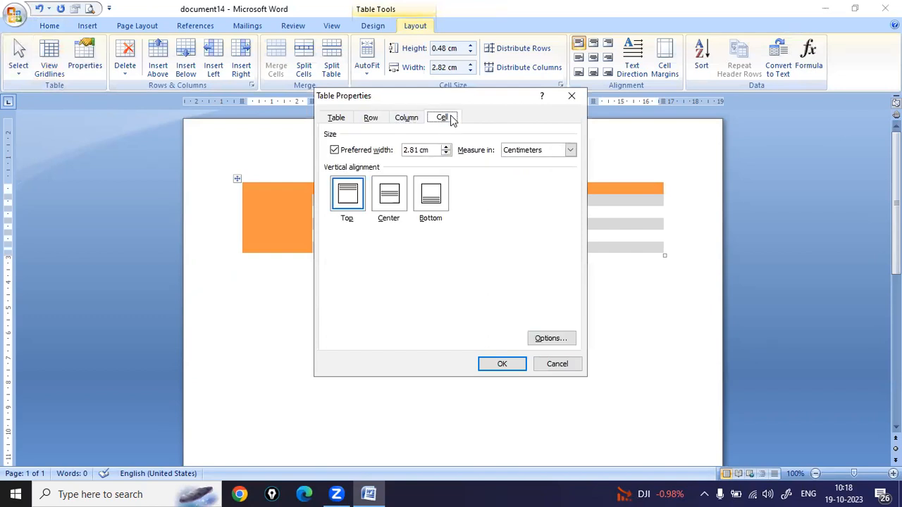
left_click(571, 96)
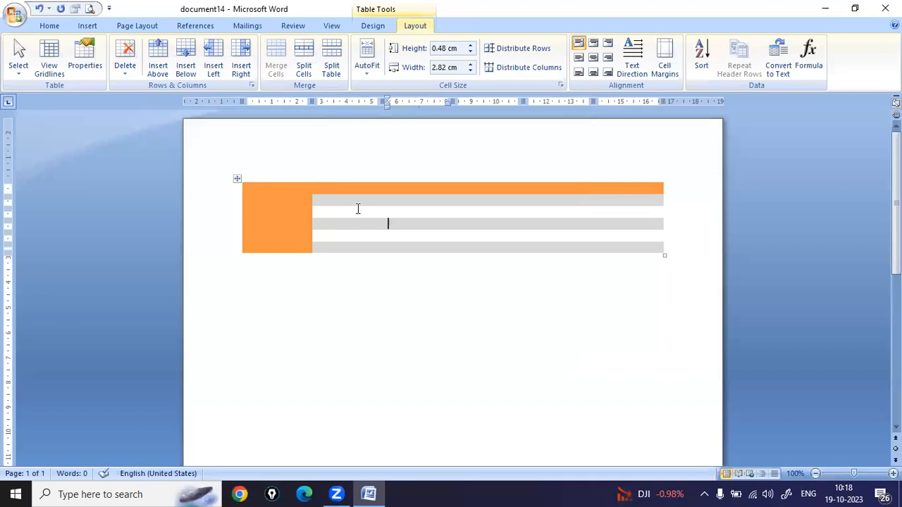
Step: Apply All Borders with the 3 pt line to the entire table, and clear the selection
left_click(237, 180)
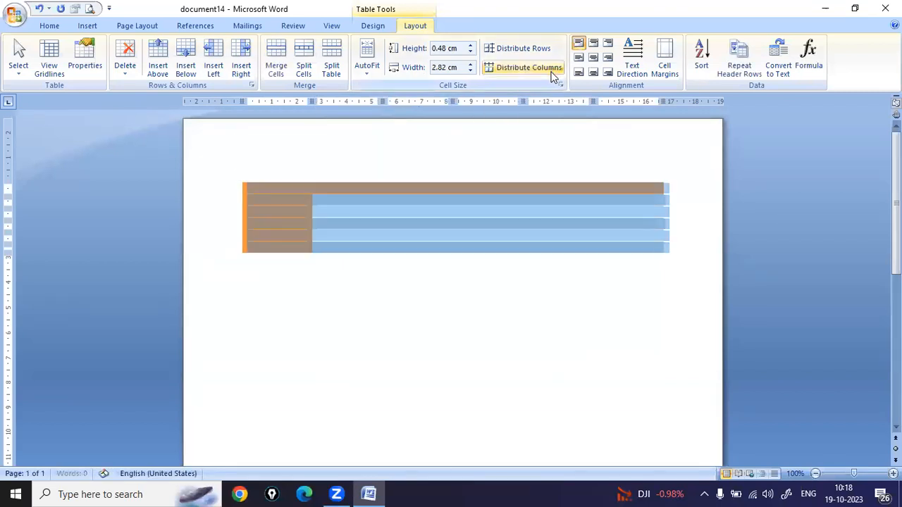
left_click(373, 26)
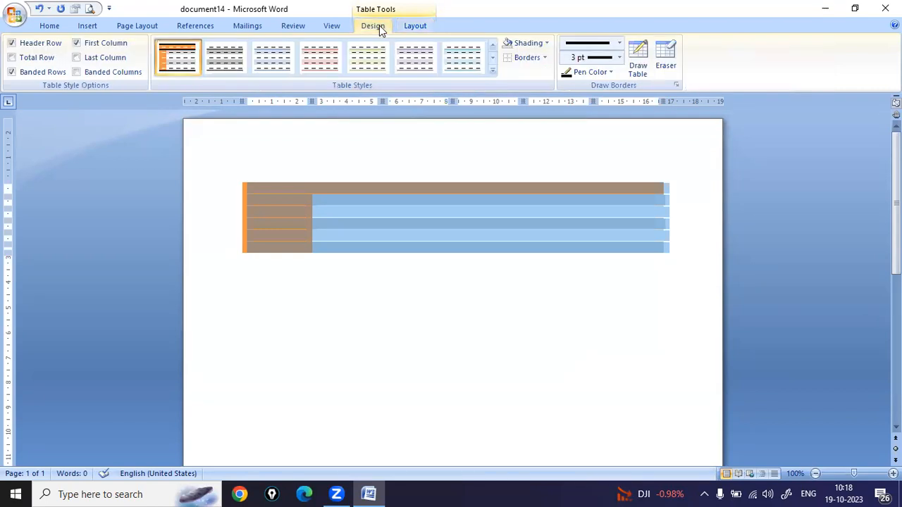
left_click(546, 58)
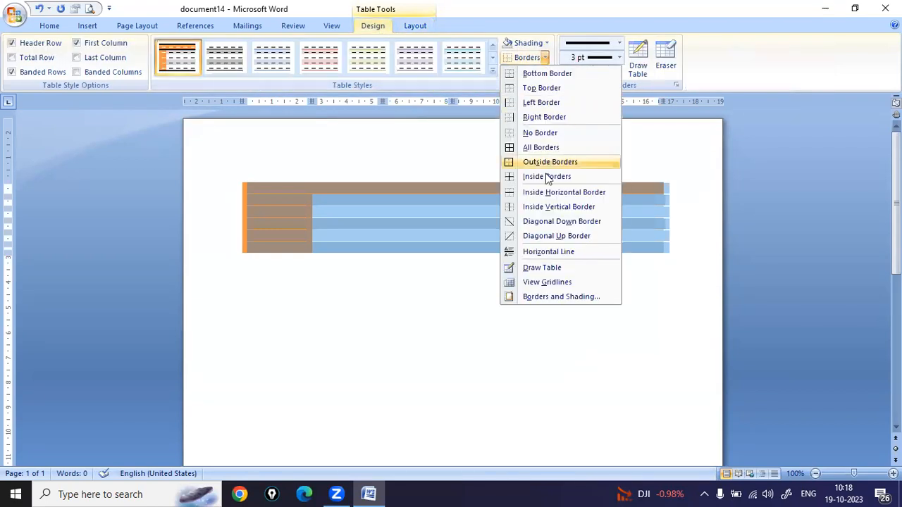
left_click(542, 146)
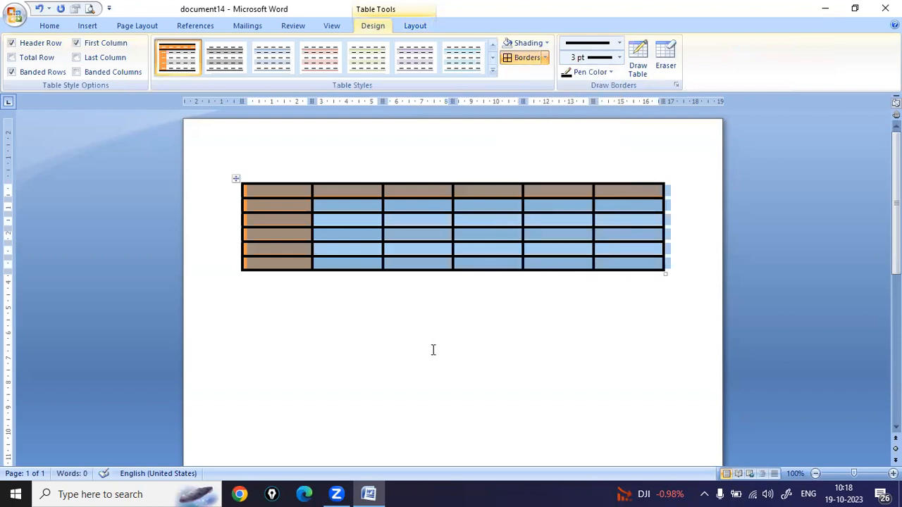
left_click(418, 348)
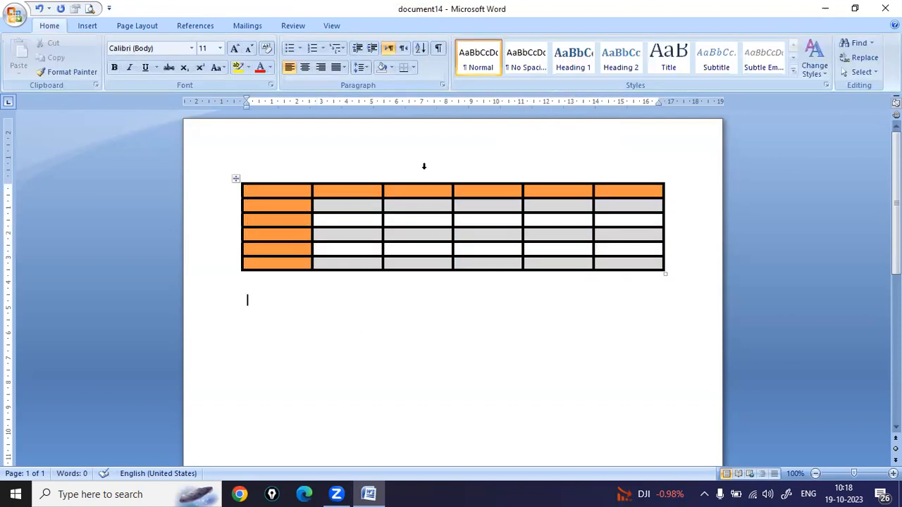
Step: Remove all borders from the entire table, and set the border pen to a 1 ½ pt line in standard green
left_click(235, 179)
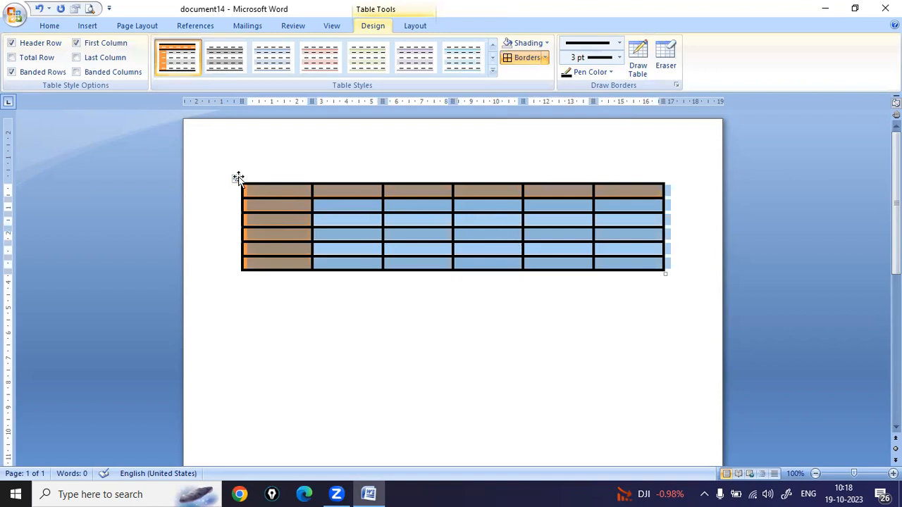
left_click(539, 59)
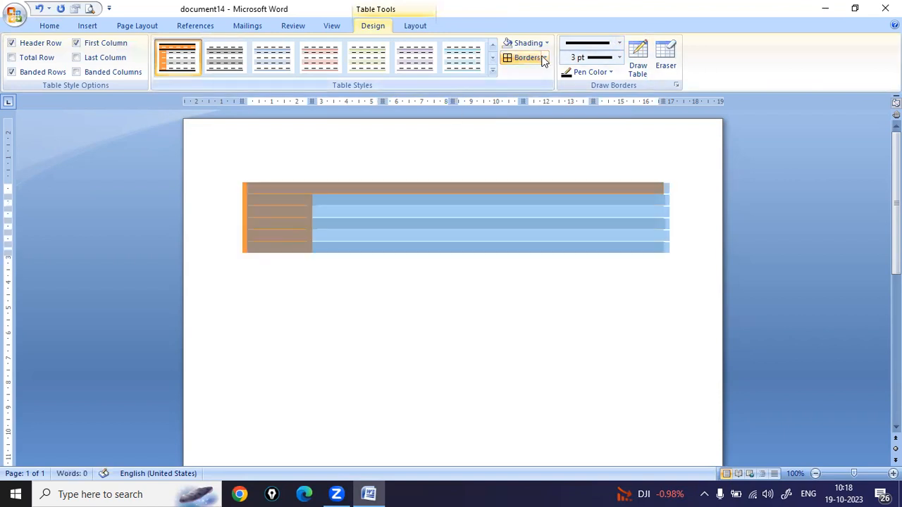
left_click(620, 59)
left_click(601, 142)
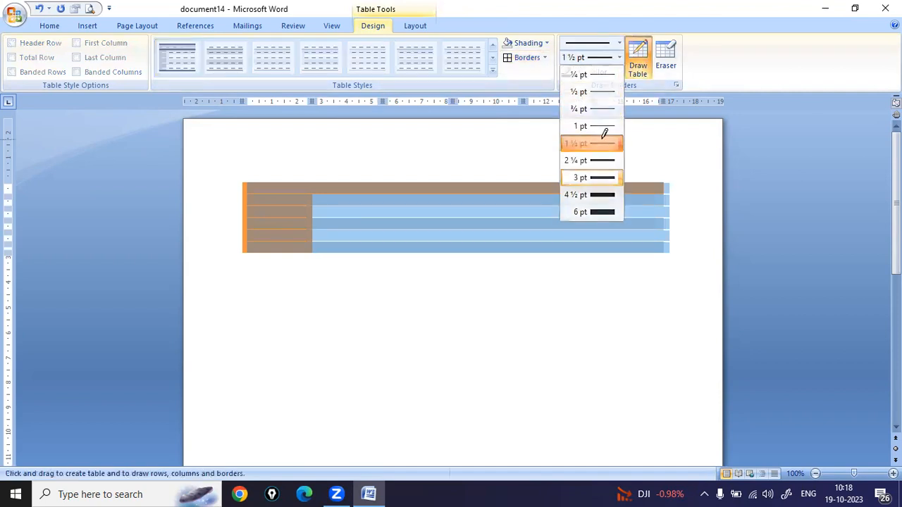
left_click(605, 73)
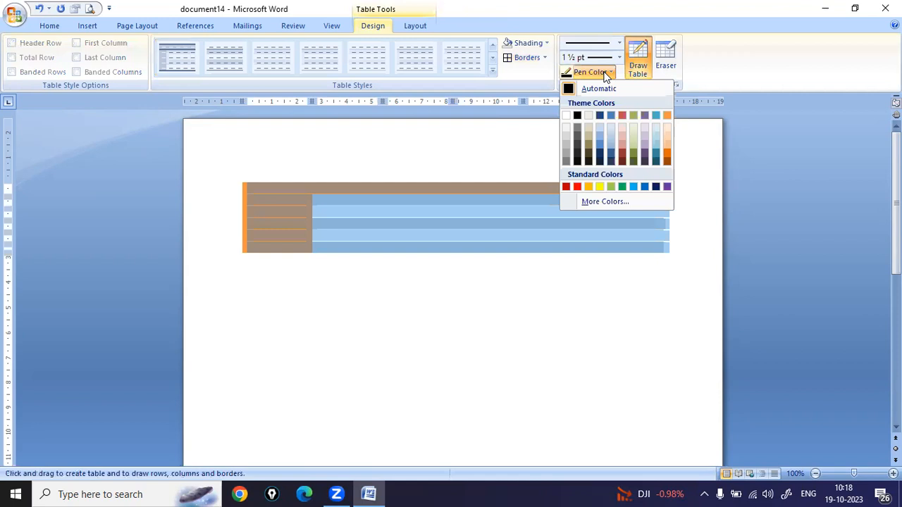
left_click(624, 188)
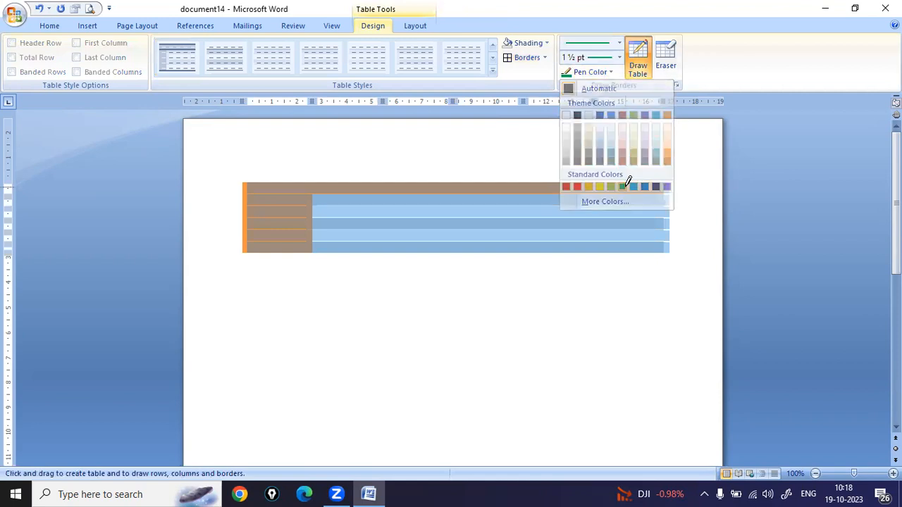
Step: Apply All Borders with the green 1 ½ pt line to the entire table, and clear the selection
left_click(525, 58)
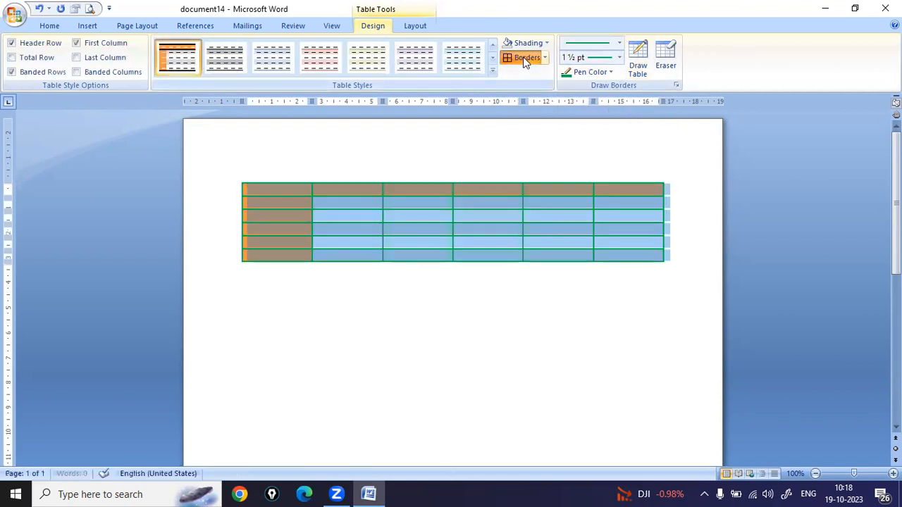
left_click(399, 280)
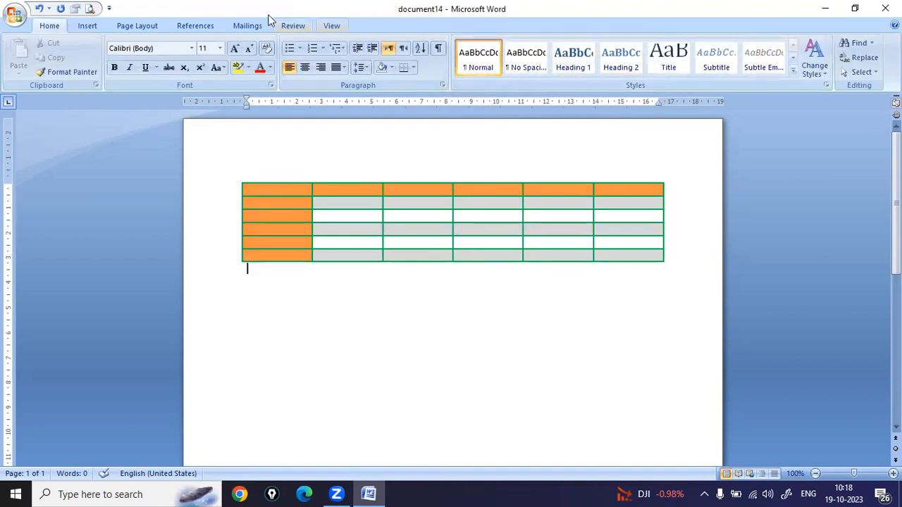
Step: Insert a new row above the table's second row
left_click(282, 200)
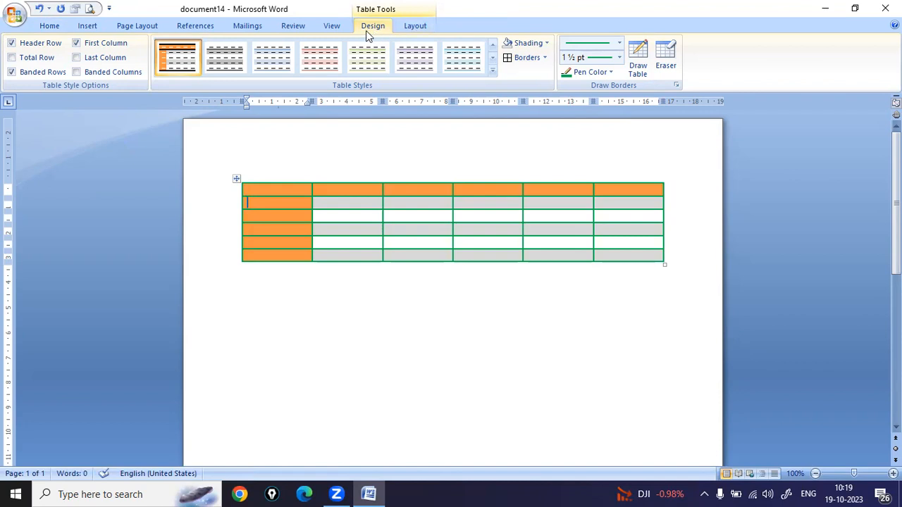
left_click(412, 29)
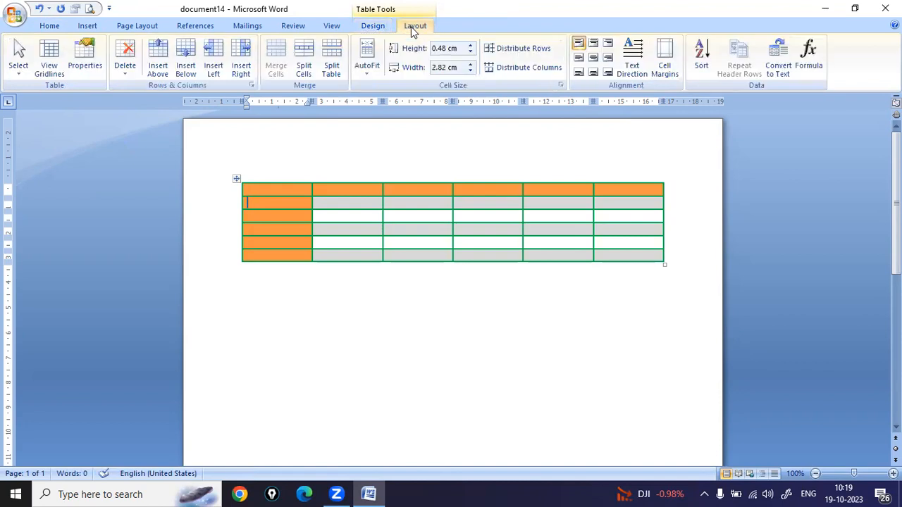
left_click(162, 76)
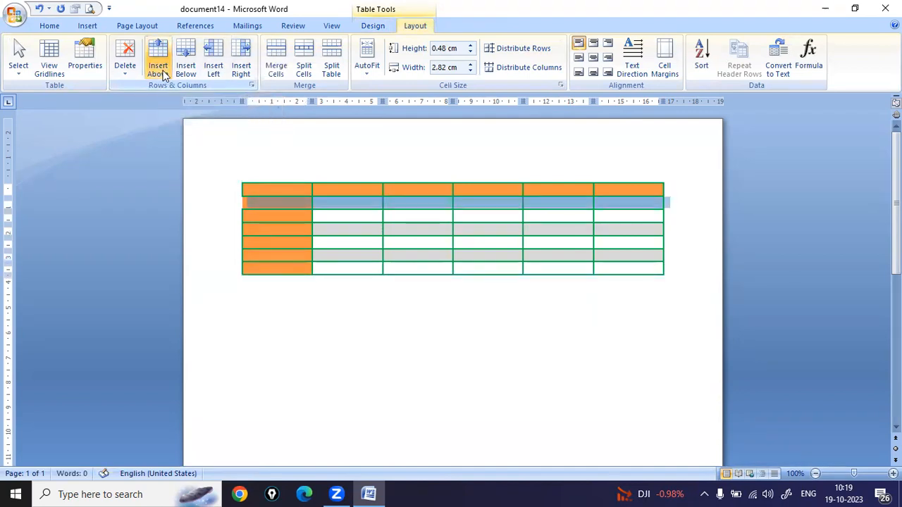
Step: Insert a row below the fifth row, and with it selected, insert six columns to its left and six more to the right of those
left_click(390, 238)
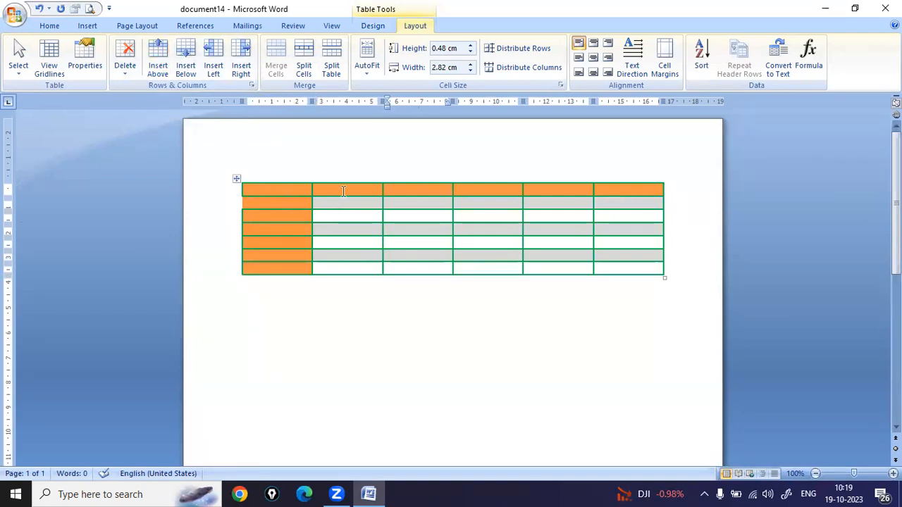
left_click(189, 73)
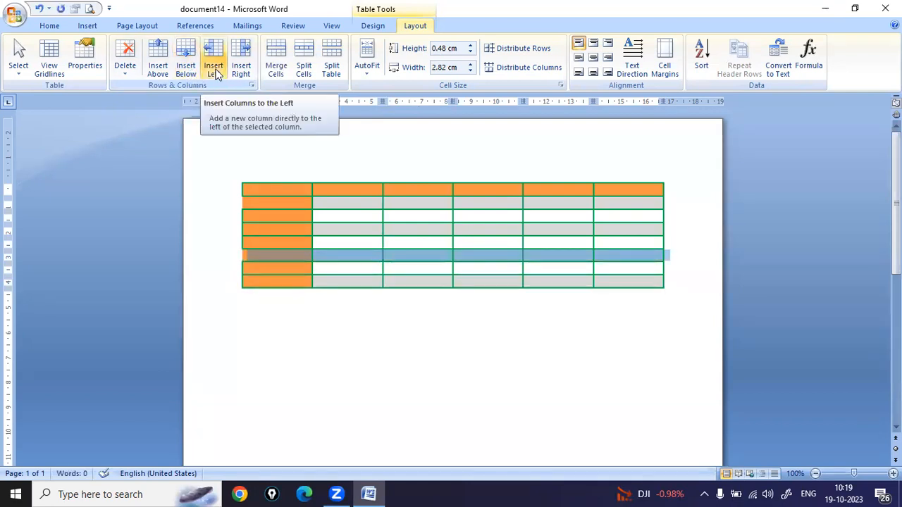
left_click(218, 73)
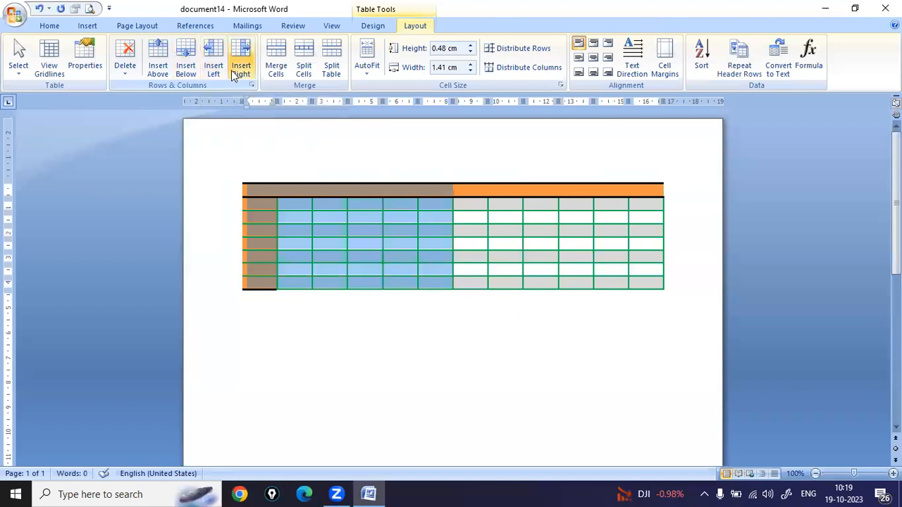
left_click(242, 69)
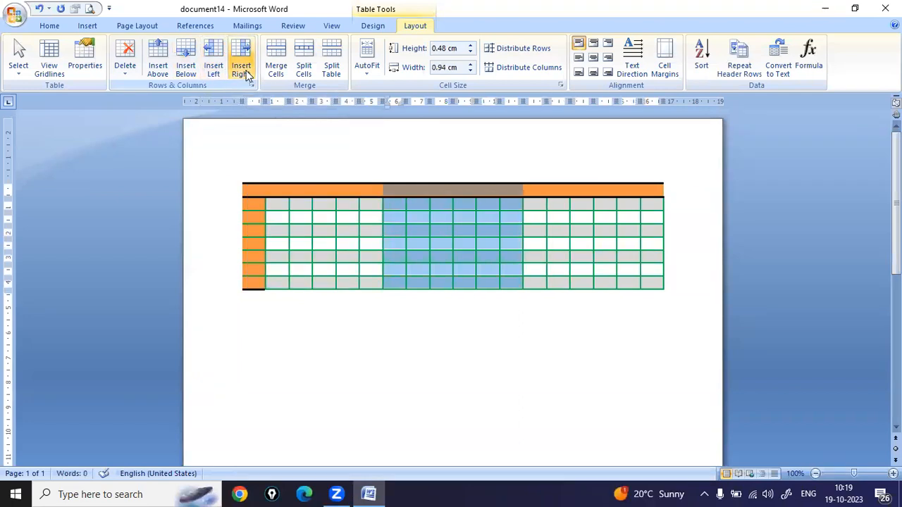
Step: Insert one column to the left of the seventh column, and one to the right of the resulting ninth column
left_click(423, 318)
left_click(389, 242)
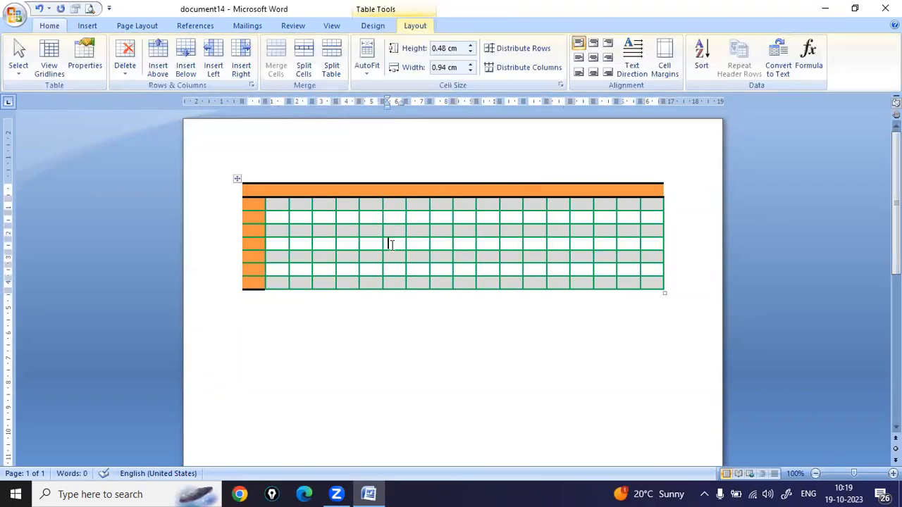
left_click(213, 67)
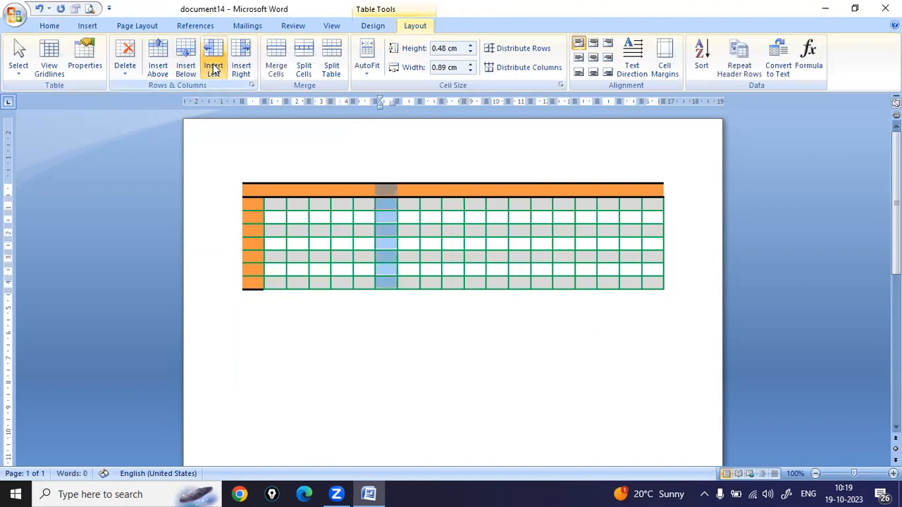
left_click(423, 258)
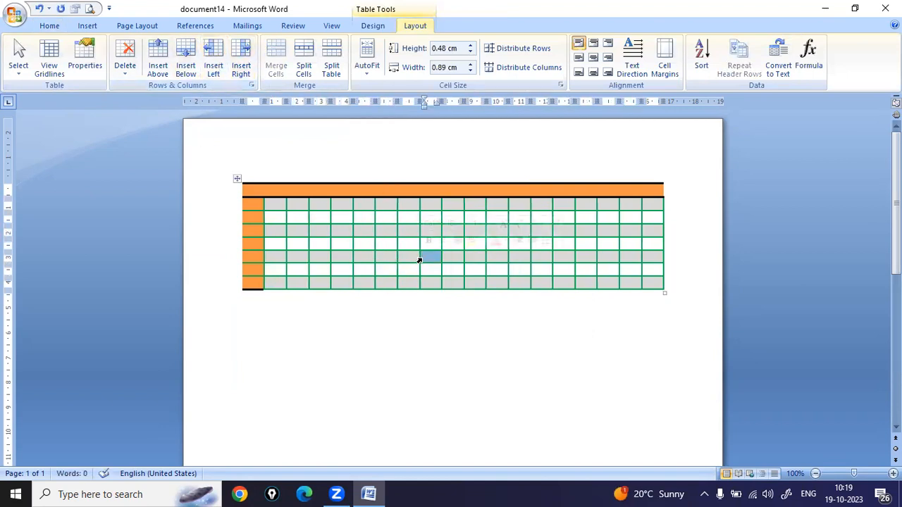
left_click(242, 69)
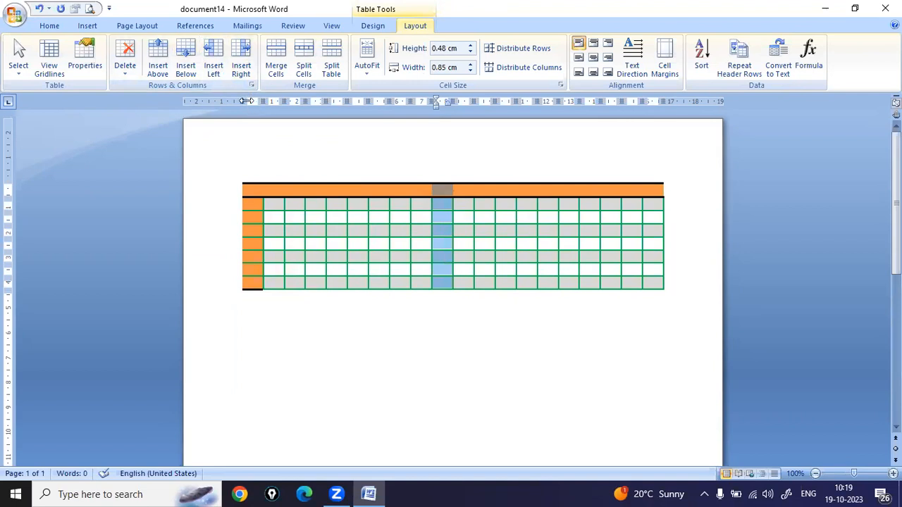
Step: Undo the four column insertions and the insertion of the row below the fifth row
key("ctrl+z")
key("ctrl+z")
key("ctrl+z")
key("ctrl+z")
key("ctrl+z")
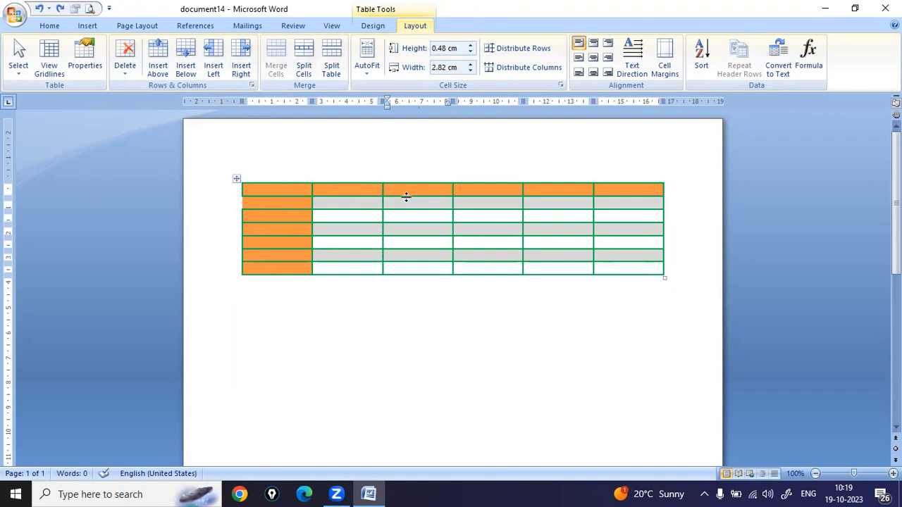
Step: Apply the aqua light shading style with banded rows to the entire table
left_click_drag(284, 187, 653, 194)
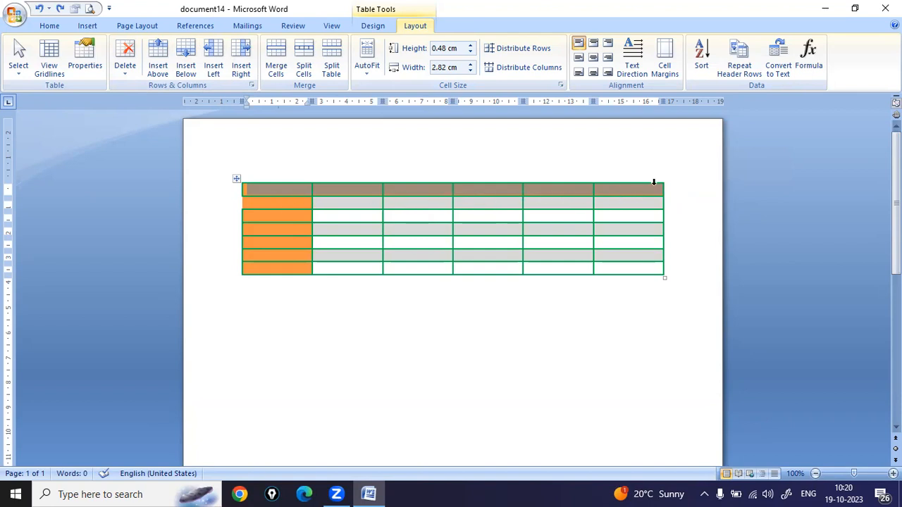
left_click(491, 242)
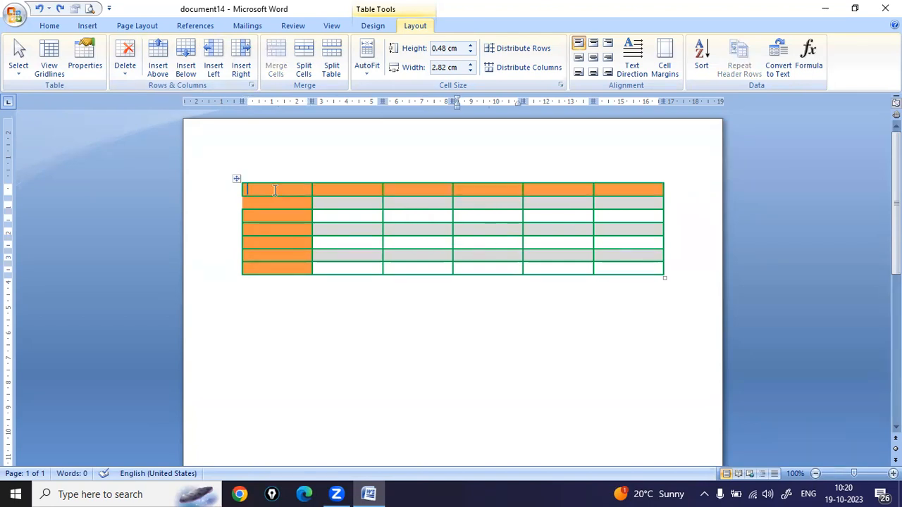
left_click(236, 180)
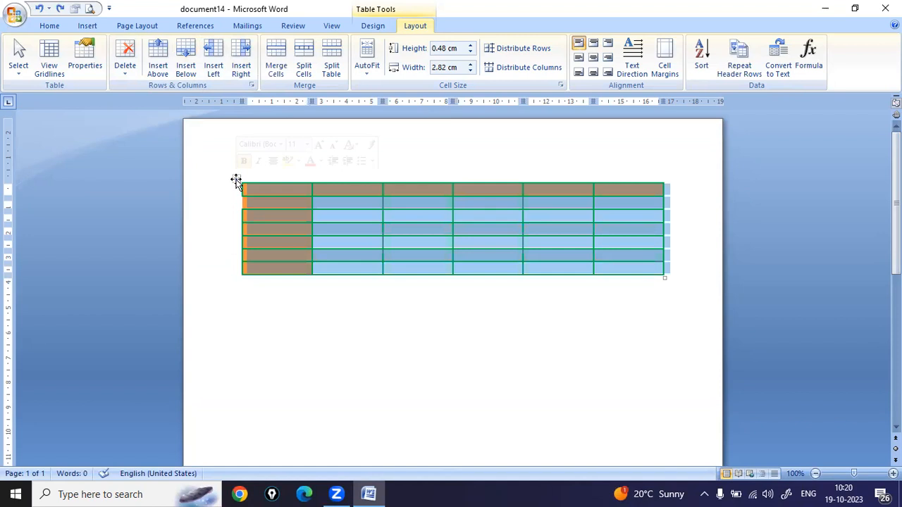
left_click(373, 25)
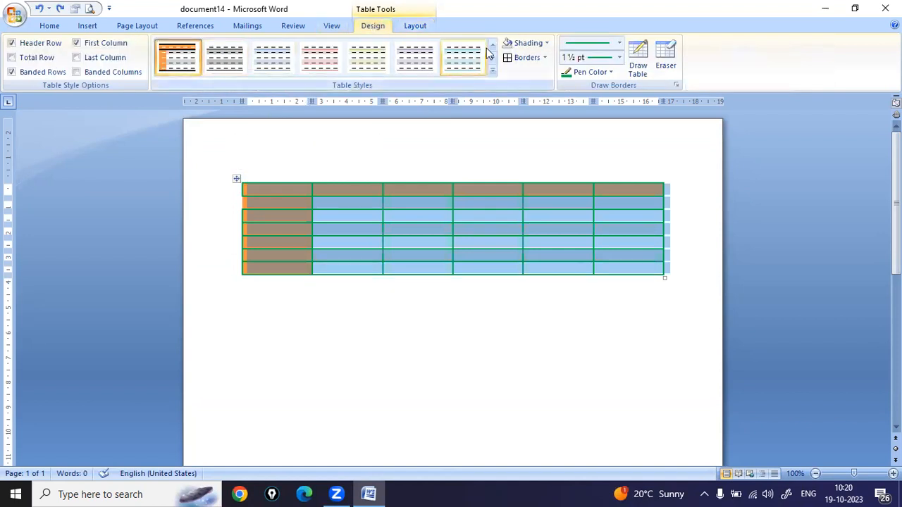
left_click(465, 56)
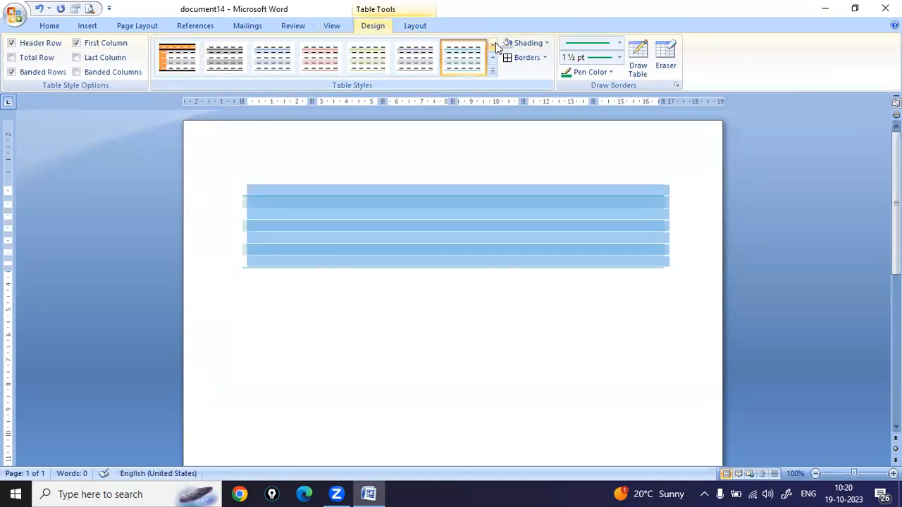
left_click(504, 120)
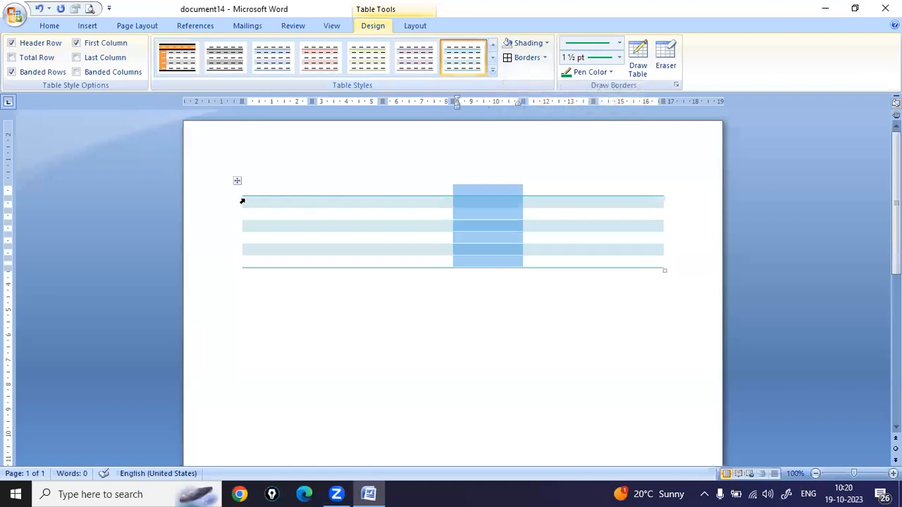
Step: Add green 1 ½ pt borders around every cell of the restyled table, and deselect it
left_click(233, 178)
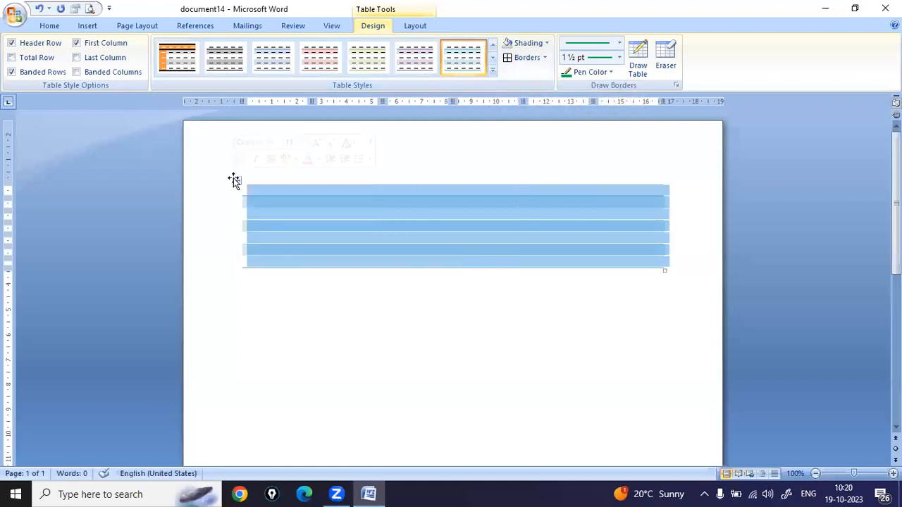
left_click(545, 58)
left_click(525, 60)
left_click(385, 348)
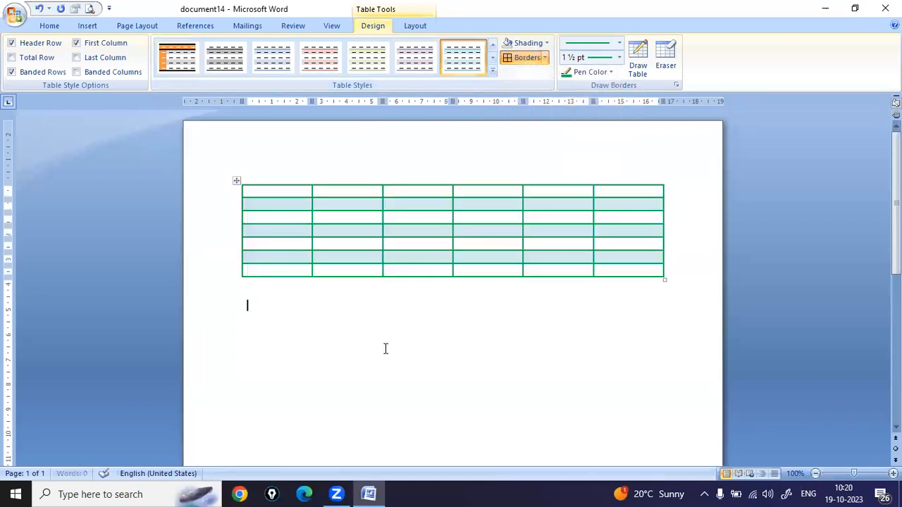
Step: Enter CLASS 4TH in capitals in the first cell of the header row
left_click(293, 215)
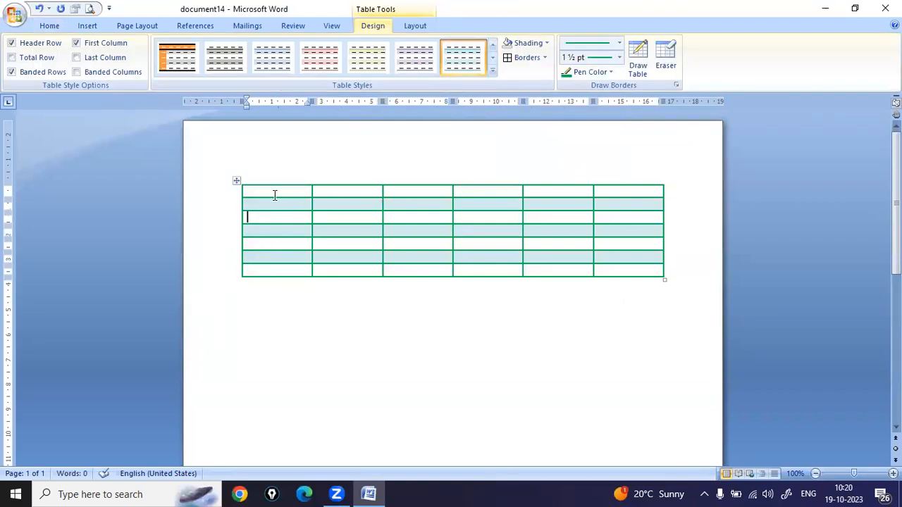
left_click(328, 191)
left_click(416, 191)
left_click(504, 191)
left_click(281, 192)
type("cl")
key("BackSpace")
key("BackSpace")
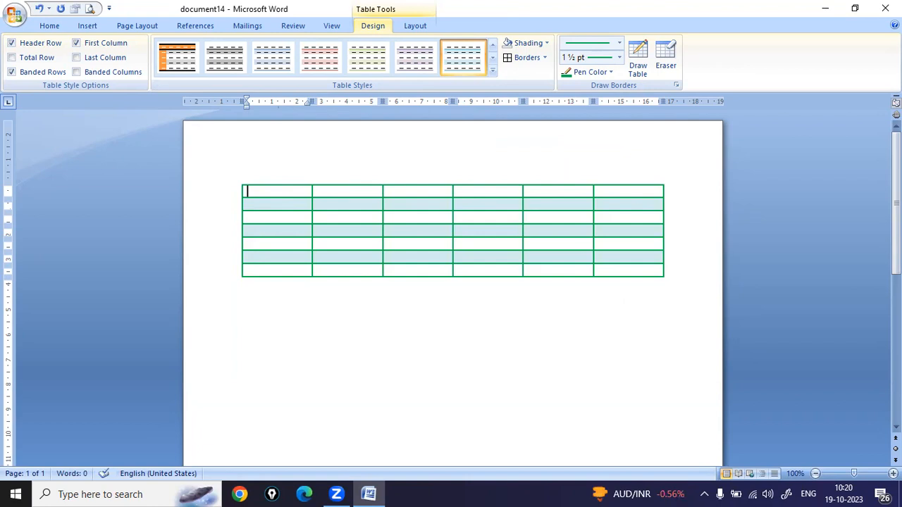
type("CLASS 4TH")
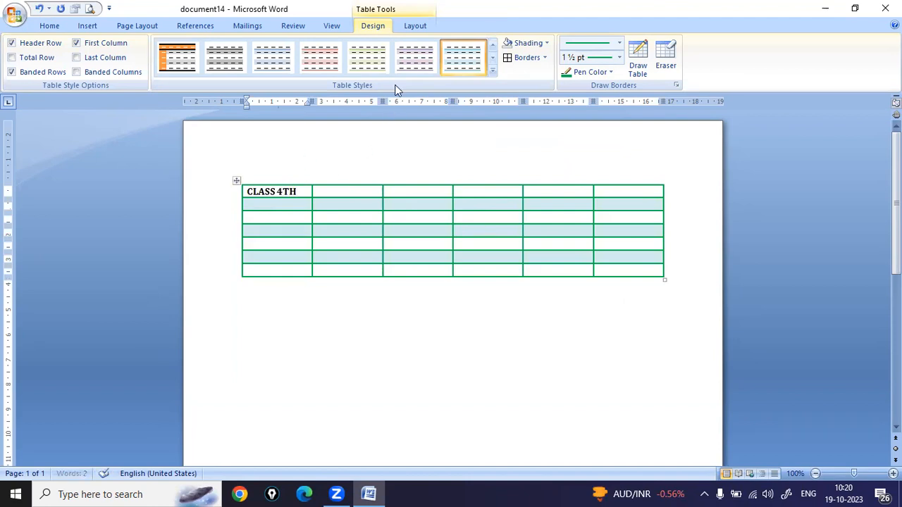
Step: Merge the six cells of the header row into a single cell, and clear the selection
left_click(414, 26)
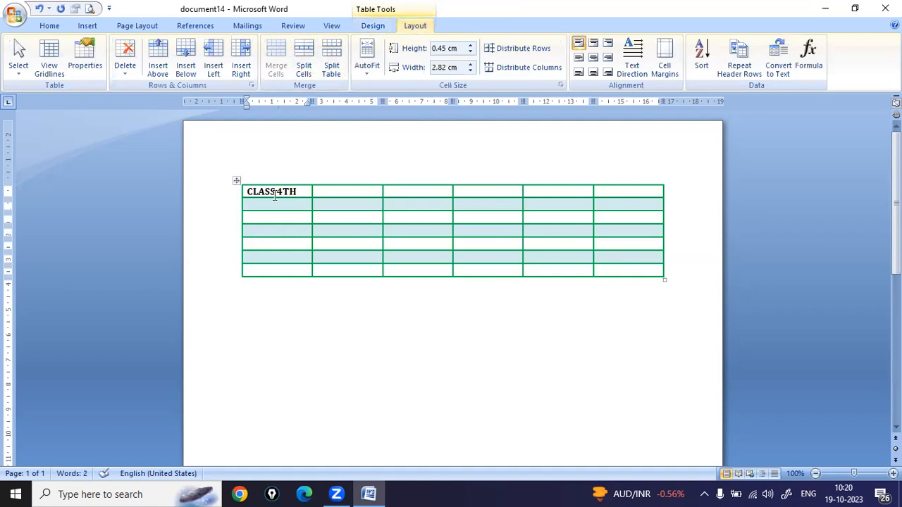
left_click_drag(266, 191, 658, 187)
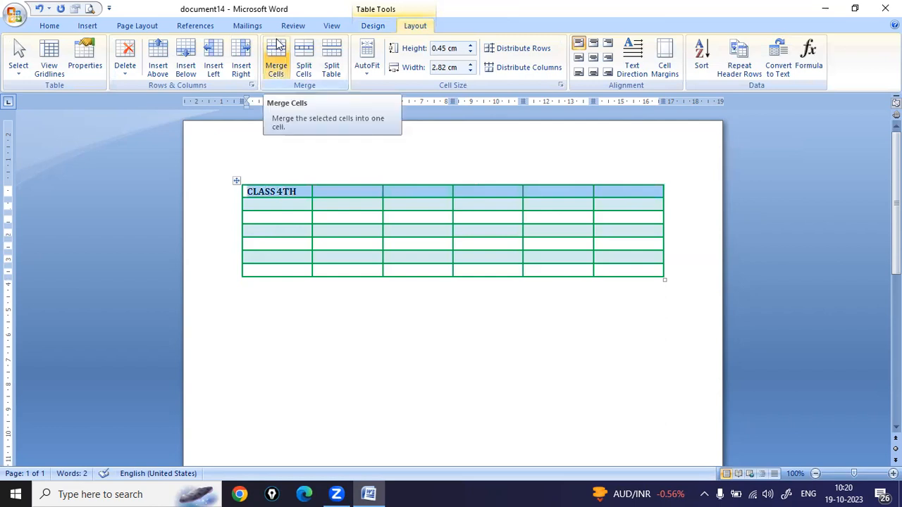
left_click(274, 65)
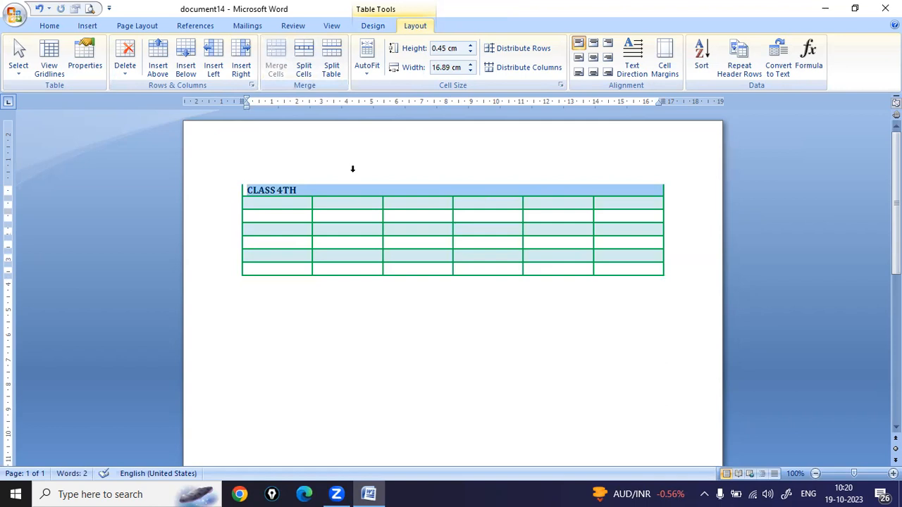
left_click(389, 217)
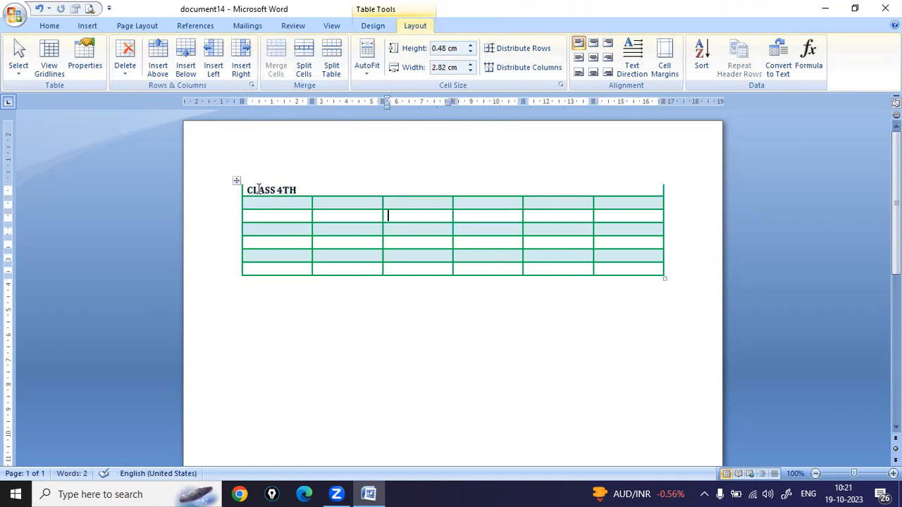
Step: Restore the green 1 ½ pt border around the merged CLASS 4TH header cell
left_click_drag(261, 190, 648, 188)
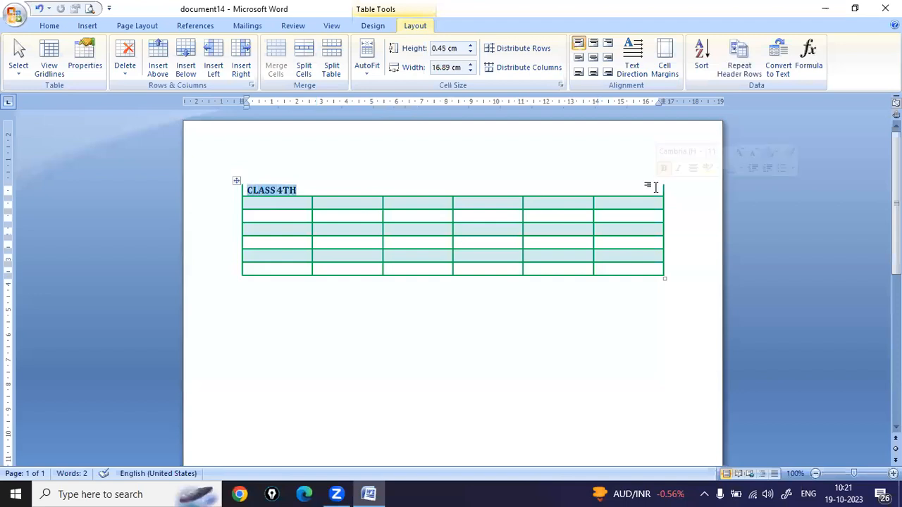
left_click(374, 26)
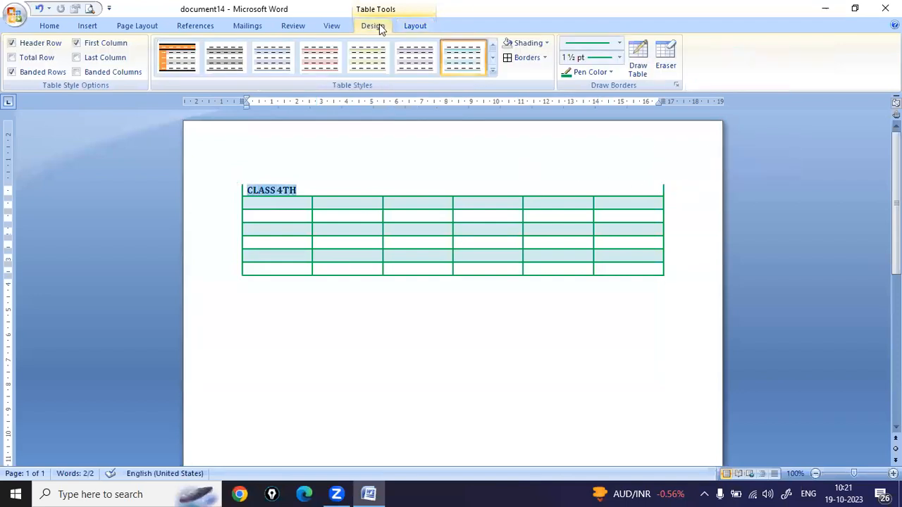
left_click(526, 56)
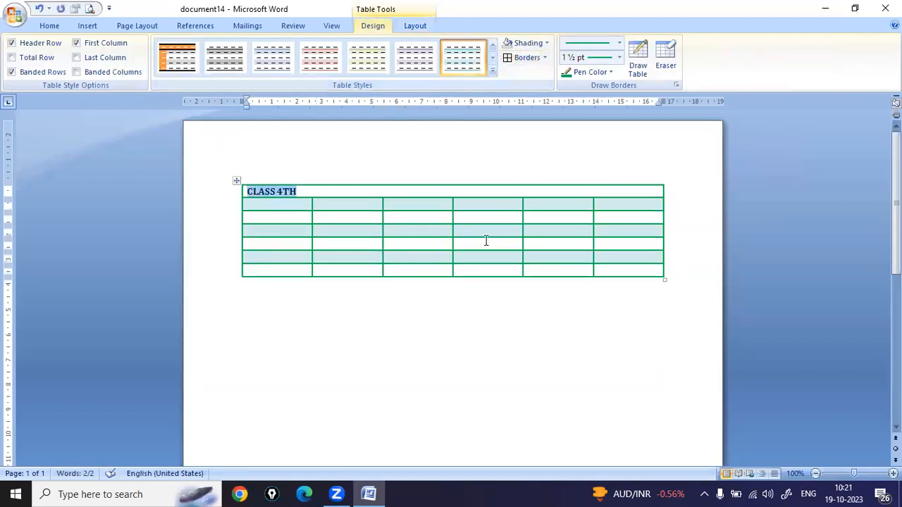
left_click(292, 193)
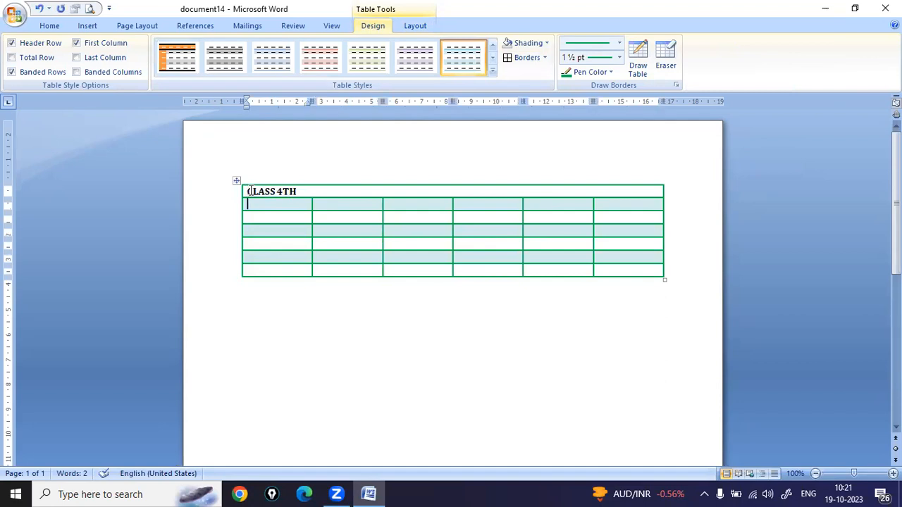
left_click(243, 191)
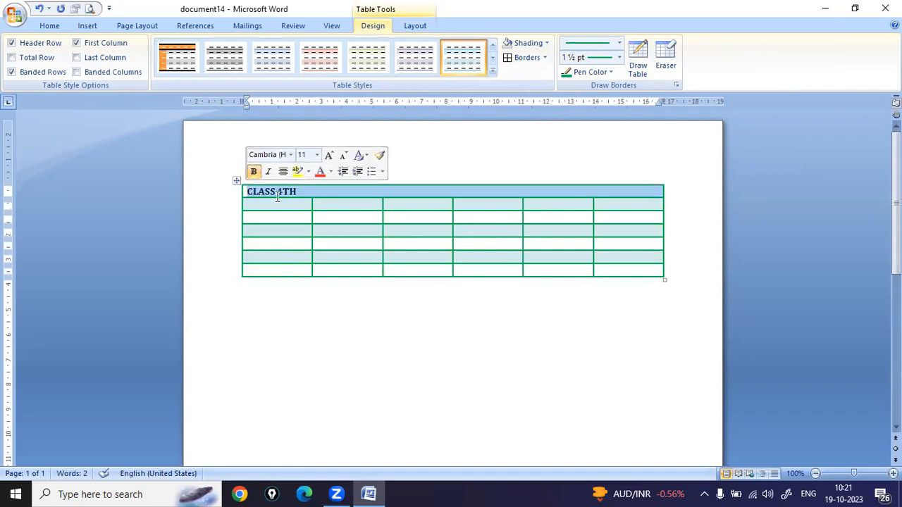
left_click(277, 192)
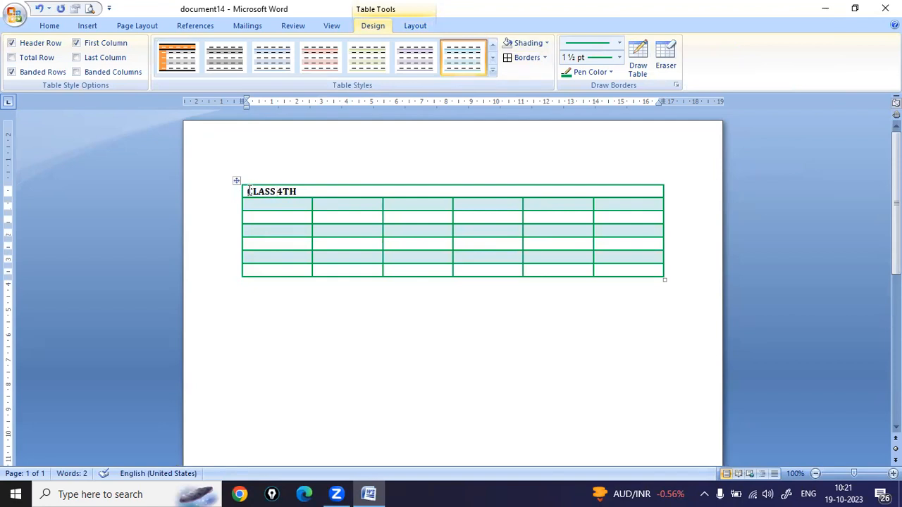
Step: Center the CLASS 4TH heading in the merged header row, and clear the selection
key("Down")
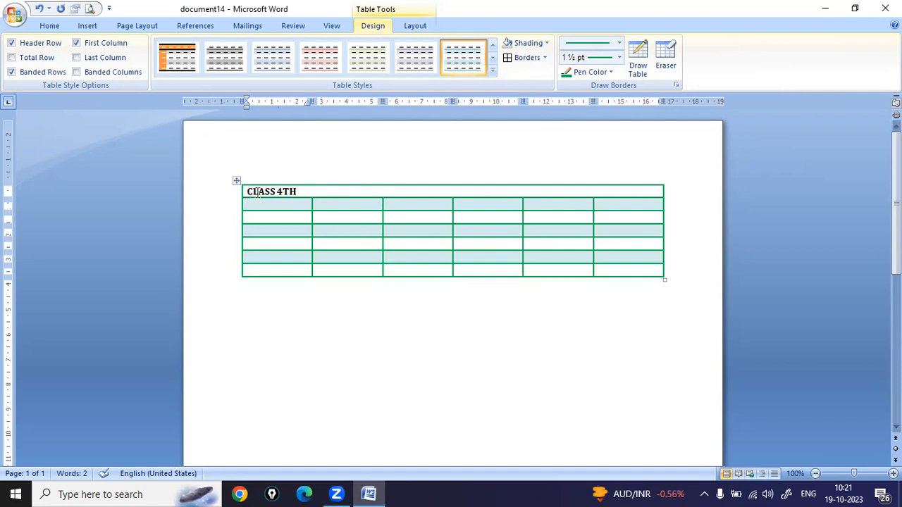
left_click_drag(310, 191, 247, 191)
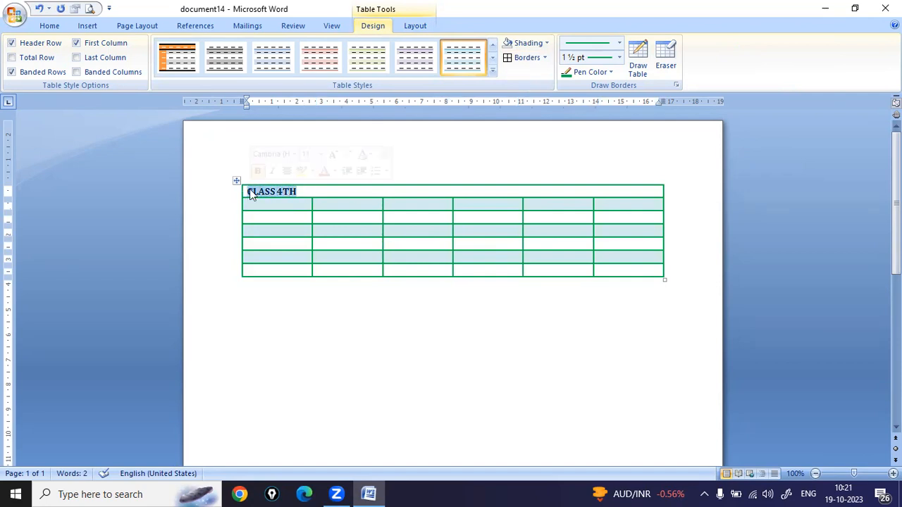
left_click(422, 25)
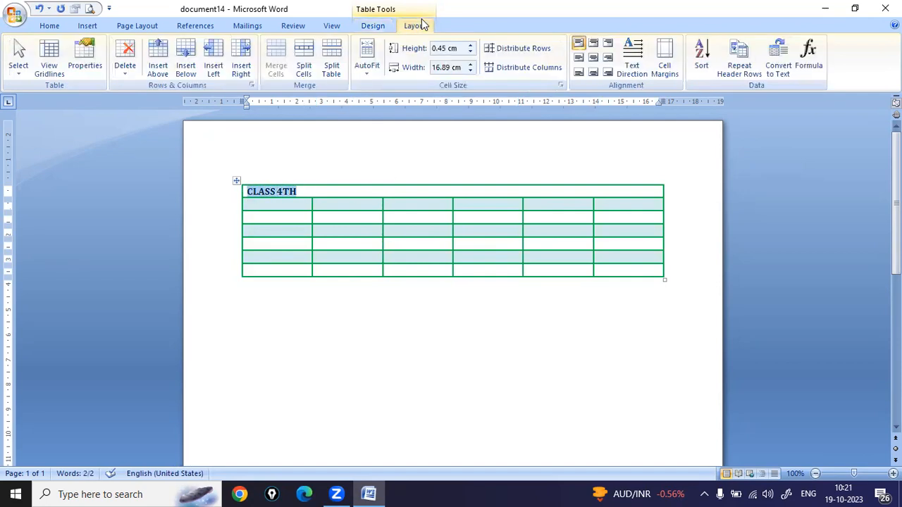
left_click(97, 27)
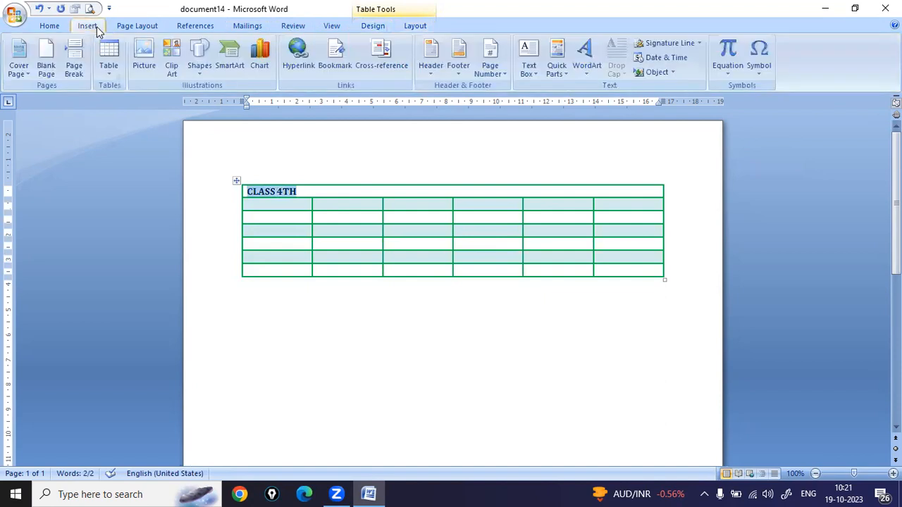
left_click(61, 27)
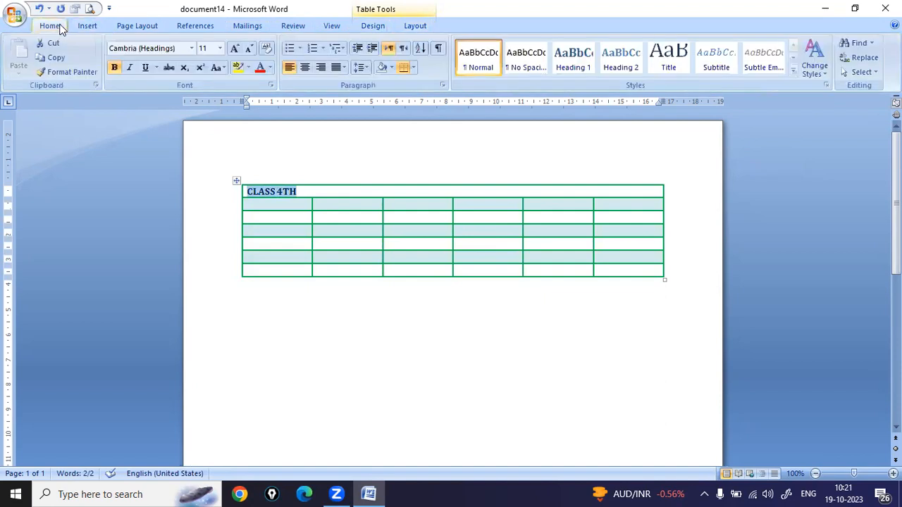
left_click(306, 68)
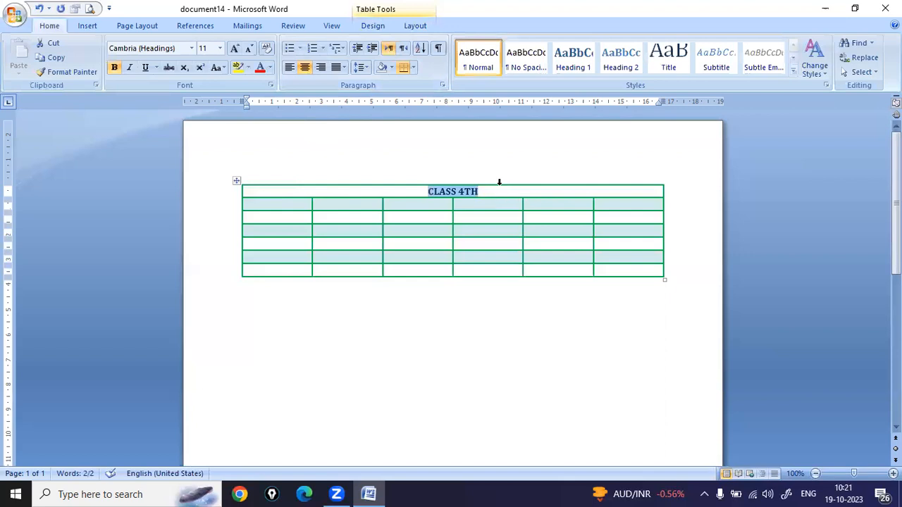
left_click(474, 175)
left_click(475, 289)
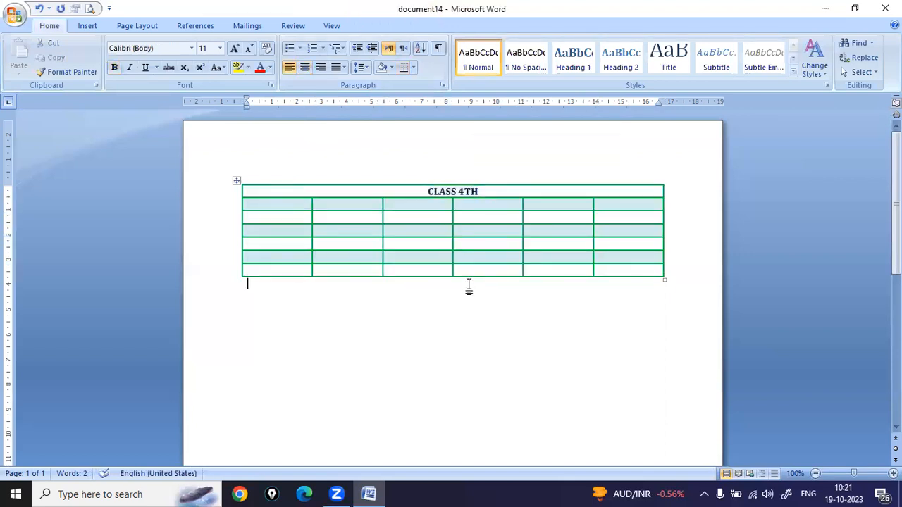
Step: Enlarge the CLASS 4TH heading to 22 pt, color it red, and deselect it
left_click_drag(488, 191, 426, 191)
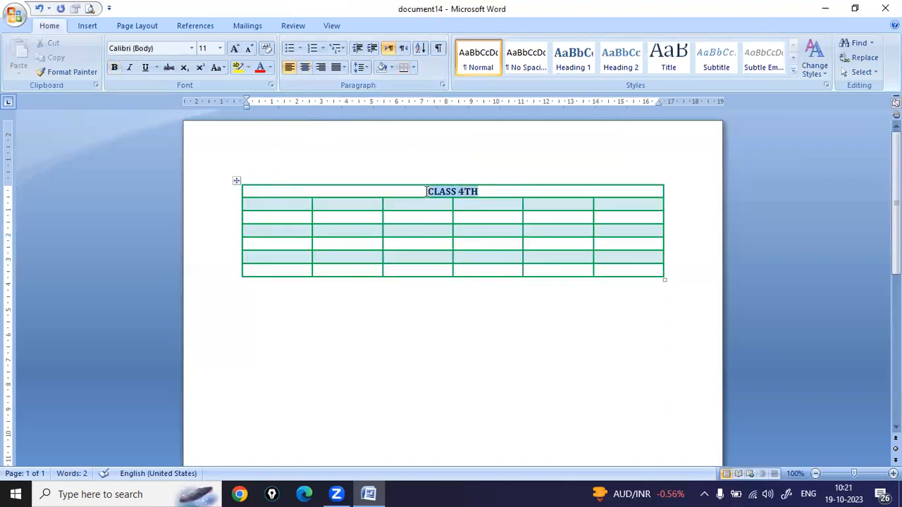
left_click(235, 49)
left_click(235, 48)
left_click(235, 49)
left_click(235, 49)
left_click(236, 49)
left_click(235, 49)
left_click(260, 68)
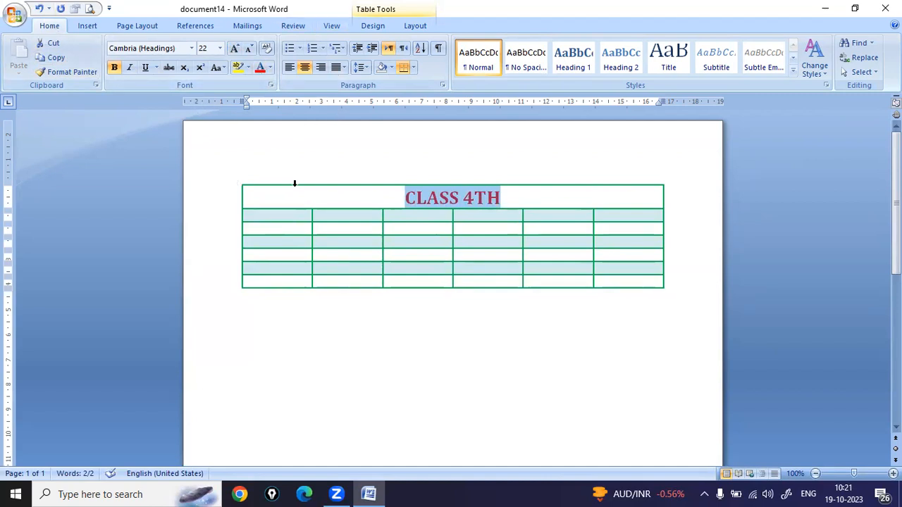
left_click(526, 316)
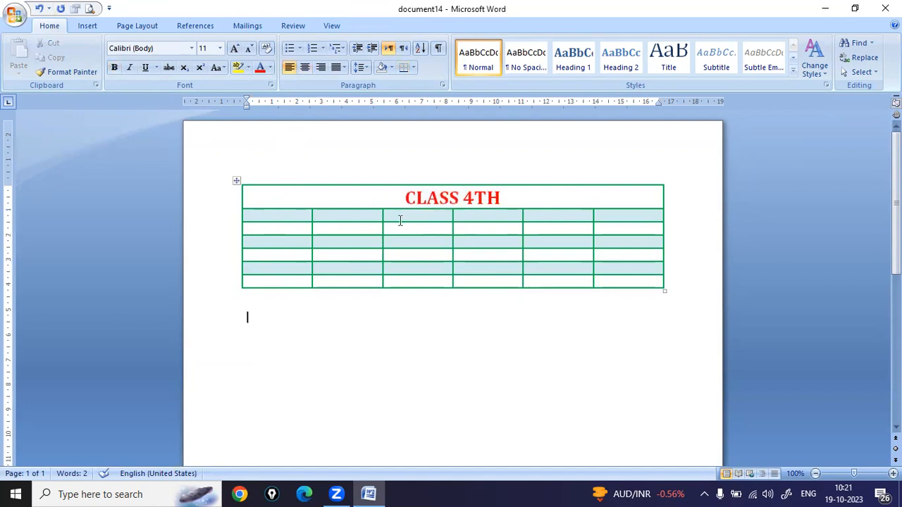
Step: Format the TH of the CLASS 4TH heading as superscript, and deselect it
left_click_drag(503, 198, 479, 200)
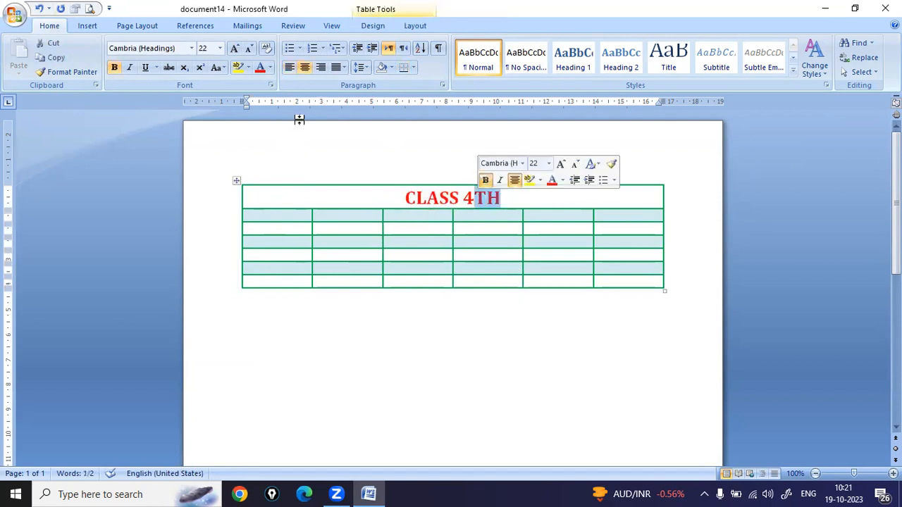
left_click(201, 68)
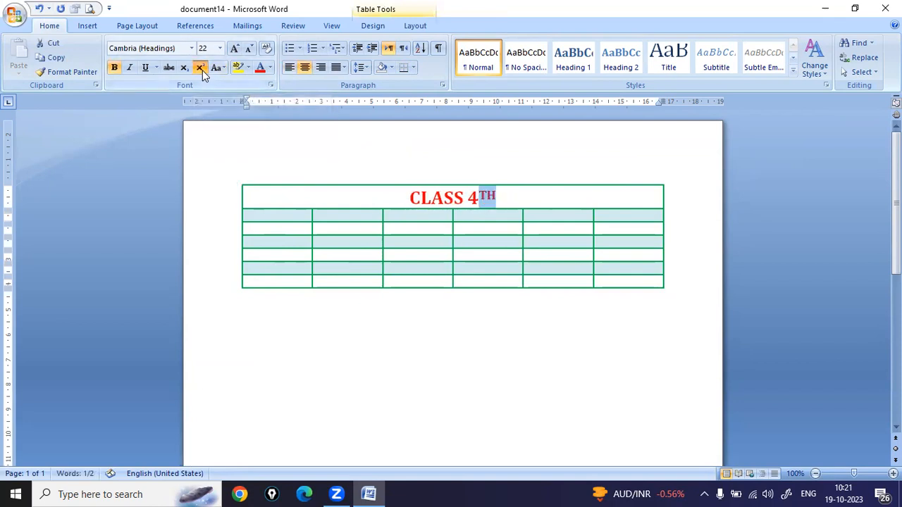
left_click(556, 173)
left_click(524, 343)
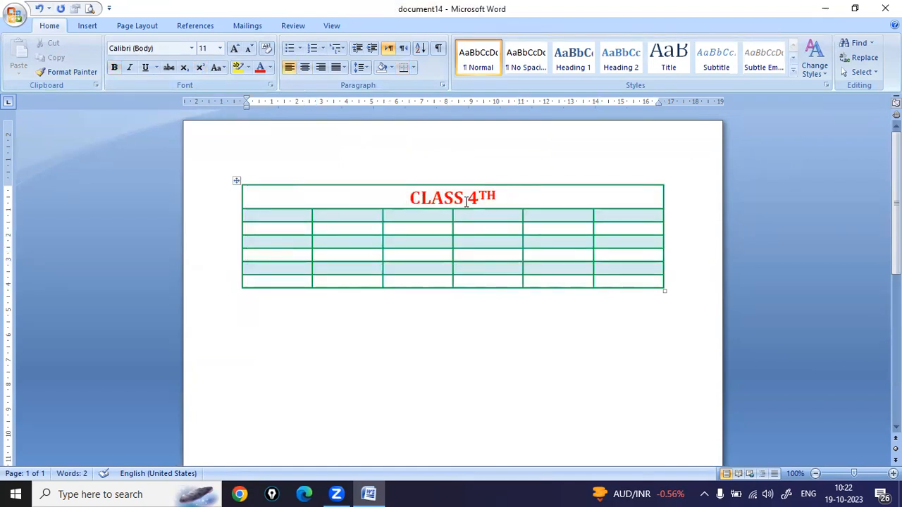
Step: Enter SR, NO in the first cell of the row below the heading
left_click(286, 215)
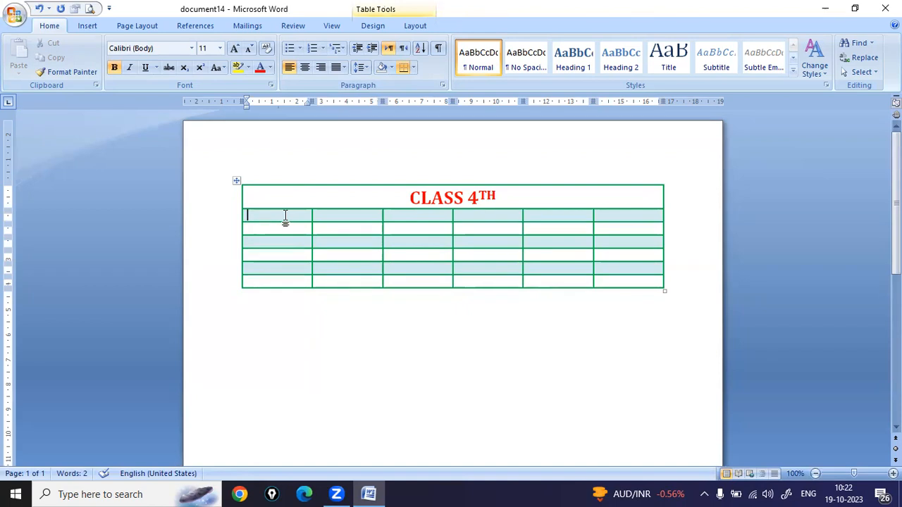
type("SR")
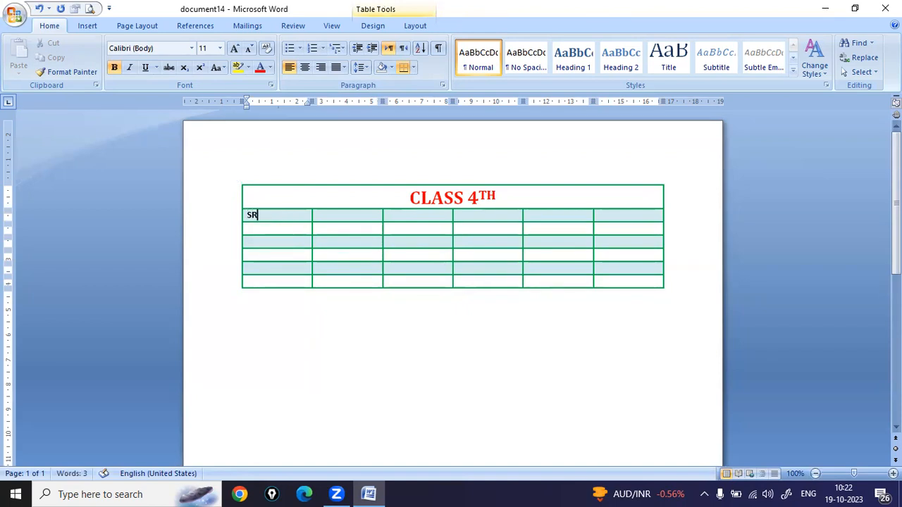
type(", NO")
key("Tab")
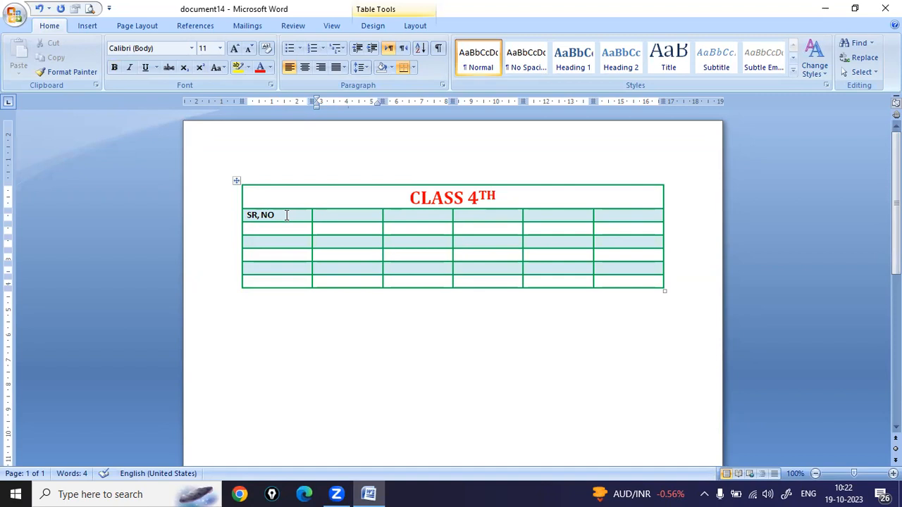
left_click(286, 215)
type("NAM")
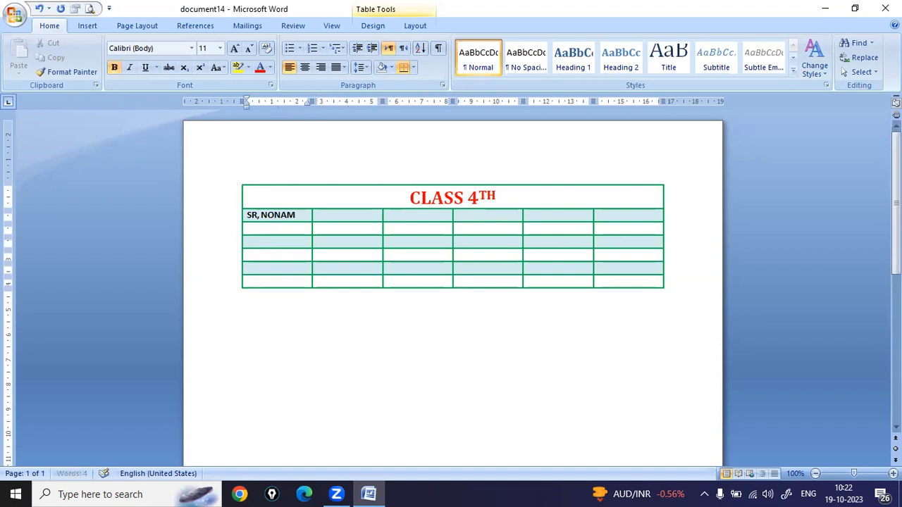
key("BackSpace")
key("BackSpace")
key("BackSpace")
key("Tab")
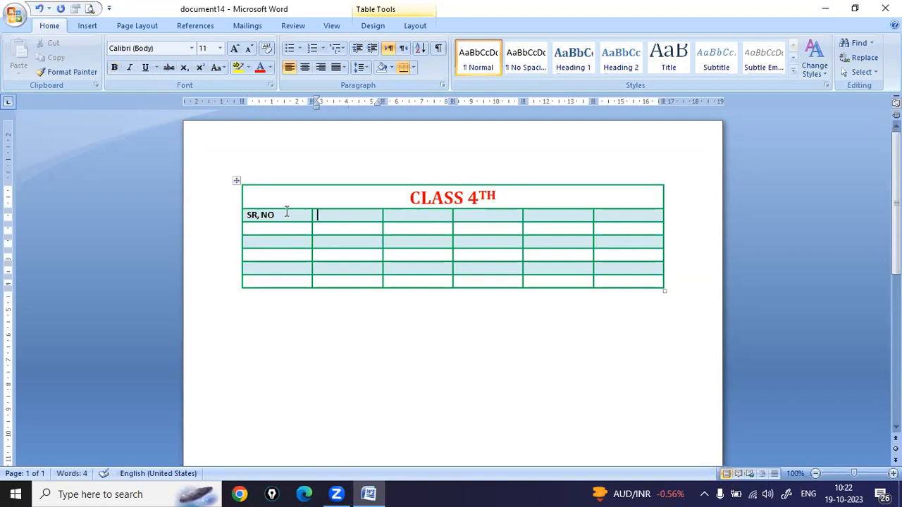
Step: Fill the remaining cells of that row with the column titles NAME, HINDI, ENGLISH, URDU and TOTAL
type("NAME")
key("Tab")
type("HINDI")
key("Tab")
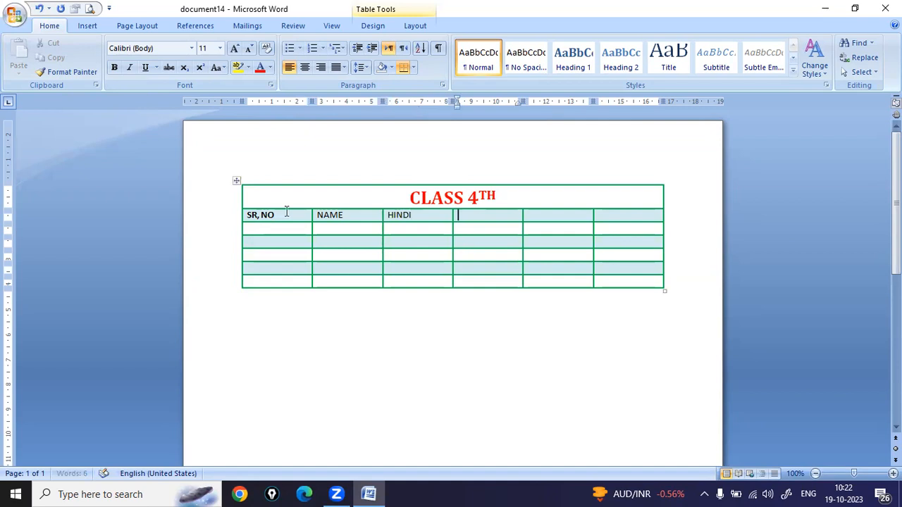
type("ENGLISH")
key("Tab")
type("URDU")
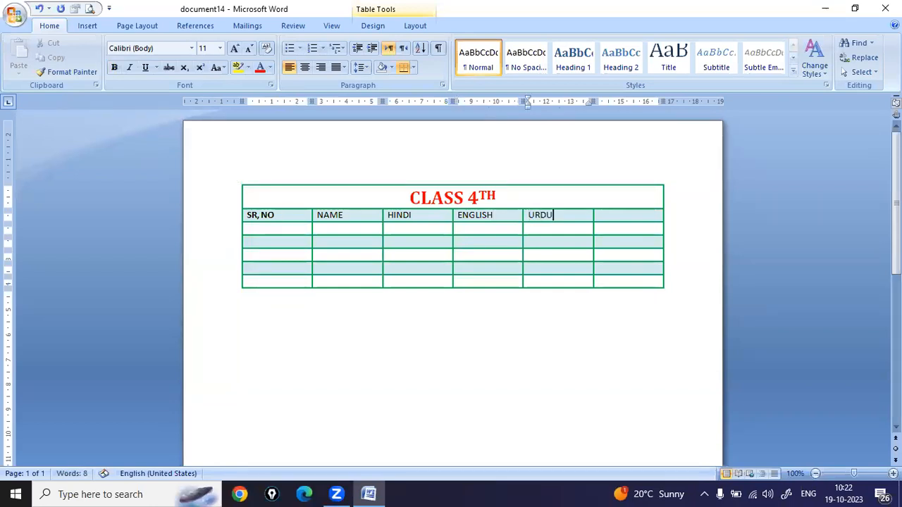
key("Tab")
type("TOTAL")
scroll(346, 263, "down", 1)
left_click(465, 304)
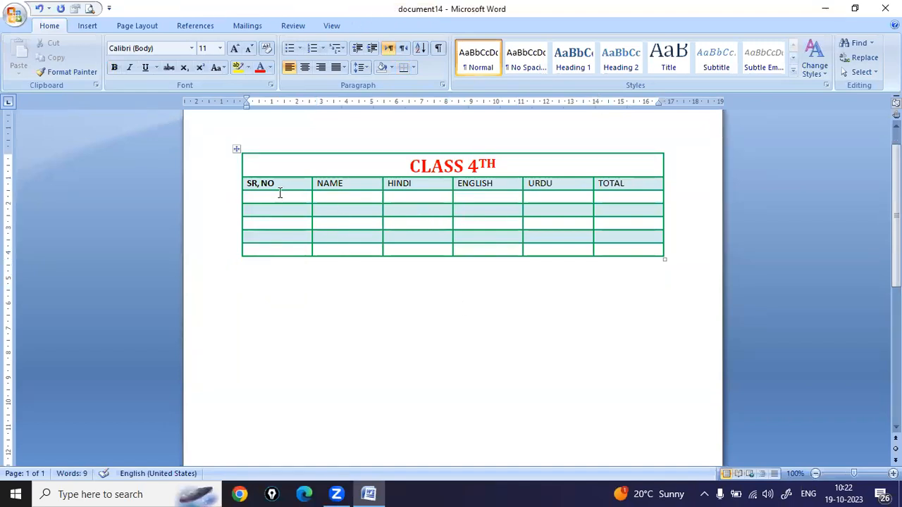
Step: Number the five rows of the SR, NO column from 1 to 5
left_click(276, 196)
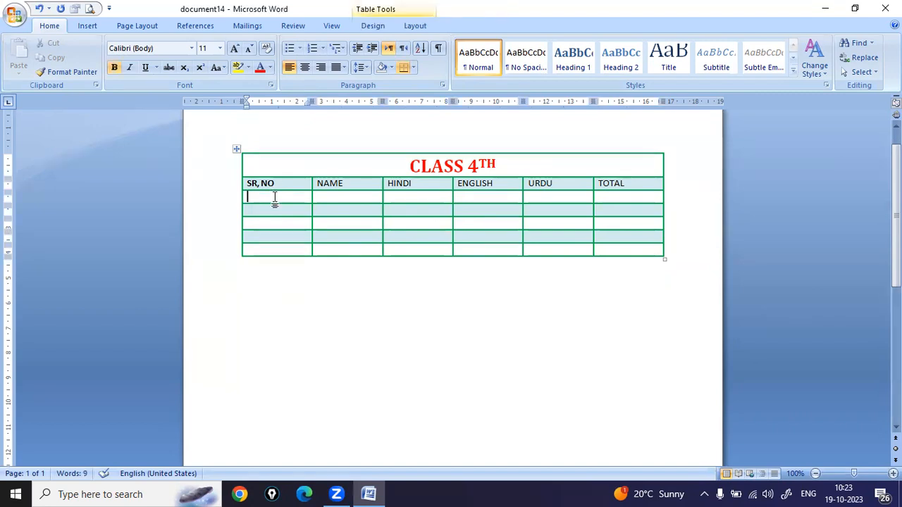
type("1")
left_click(273, 223)
type("2")
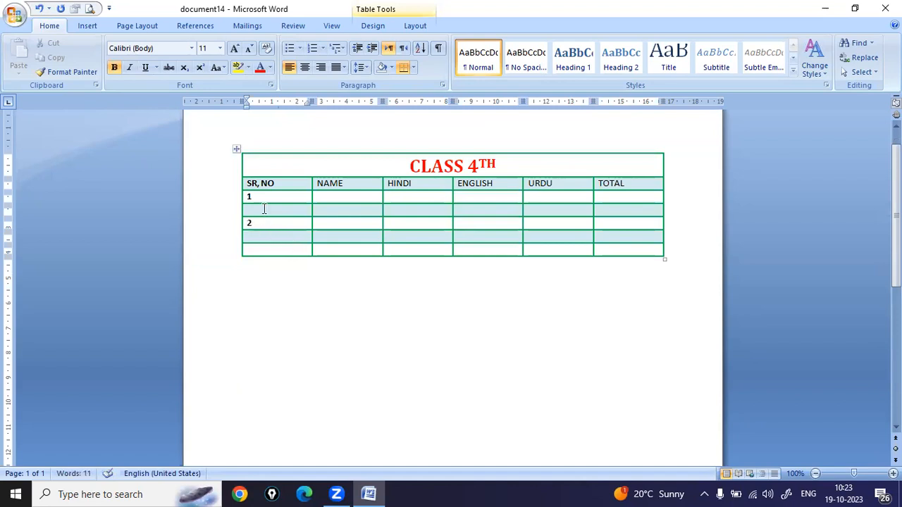
left_click(259, 209)
type("2")
left_click(257, 223)
key("BackSpace")
type("3")
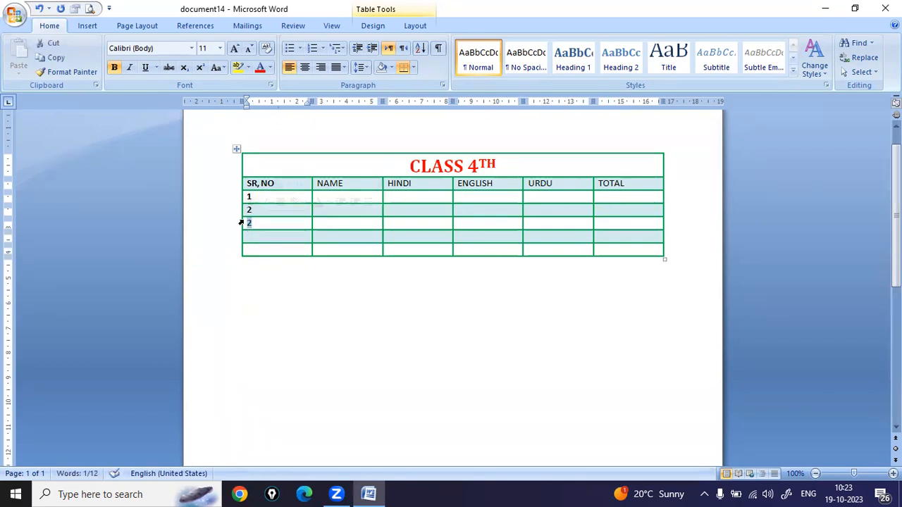
left_click(257, 238)
type("4")
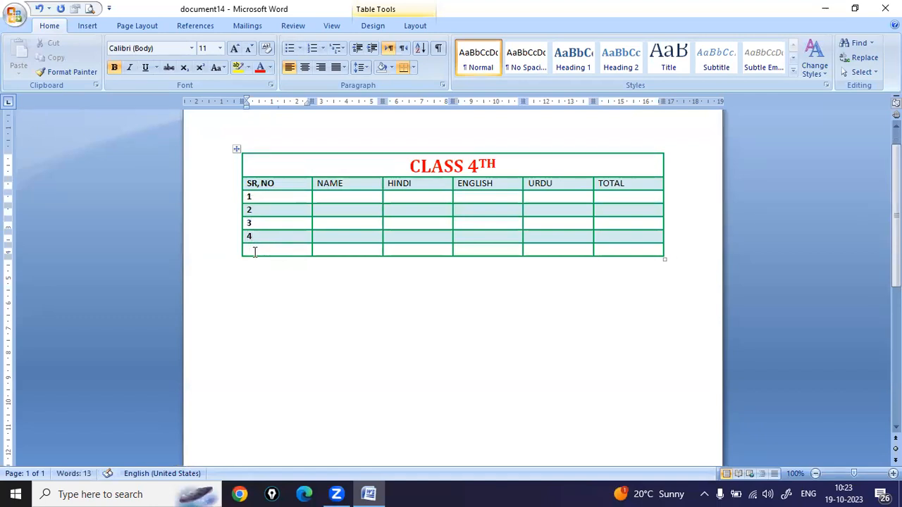
type("5")
left_click(332, 197)
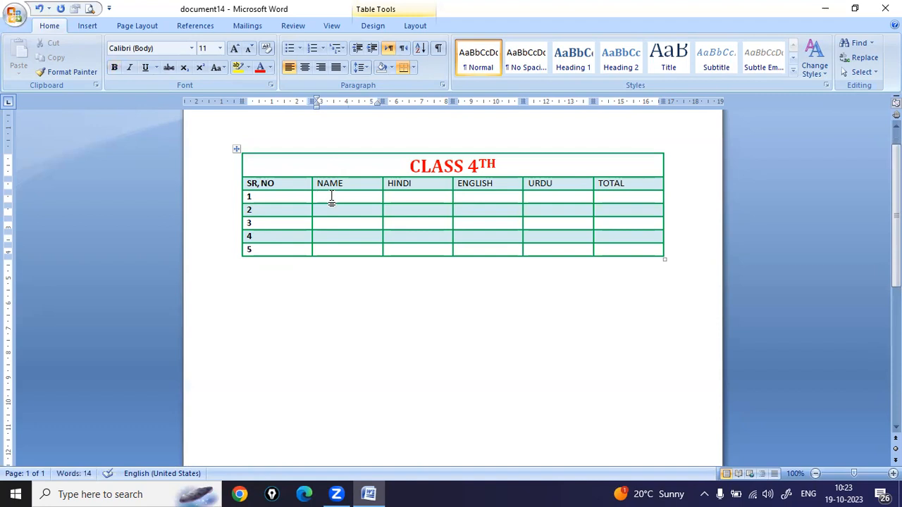
type("SAMAN")
key("Return")
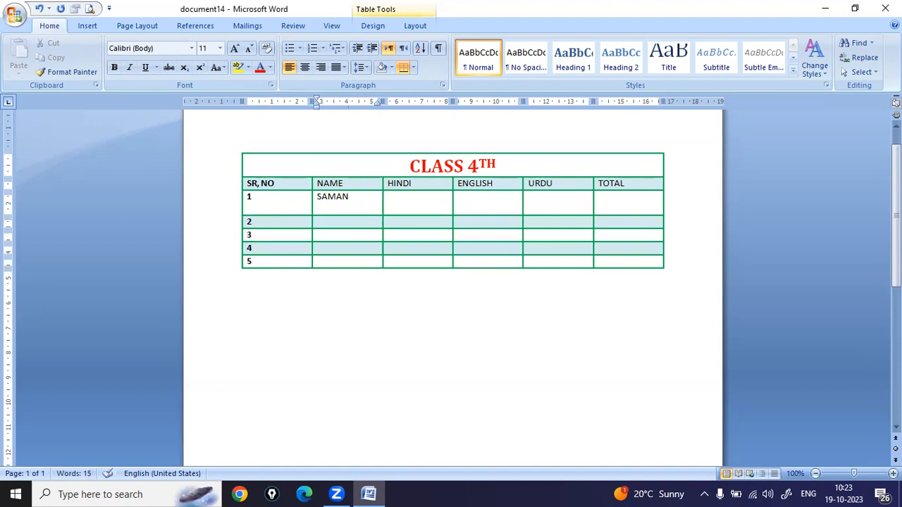
key("ctrl+z")
key("ctrl+z")
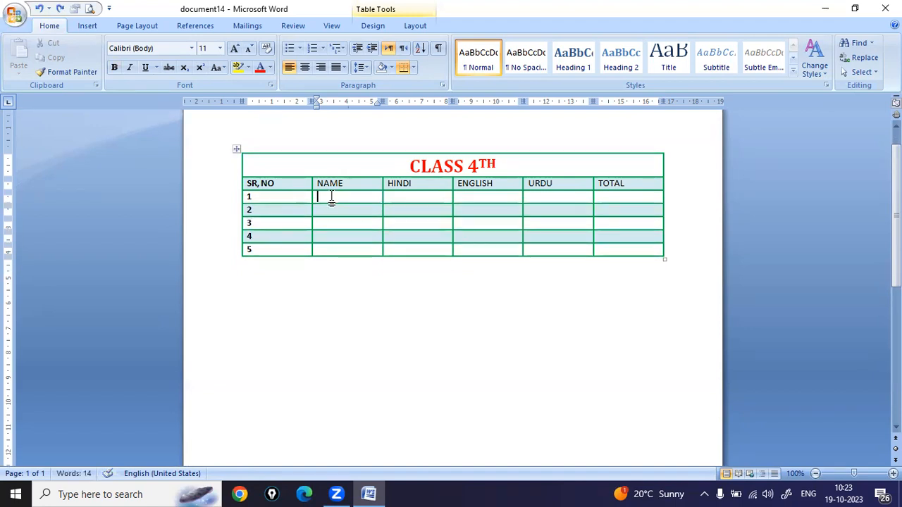
Step: Enter the students' names in capitals in rows 1 to 4 of the NAME column
type("SAMAN")
key("Down")
type("ZARA")
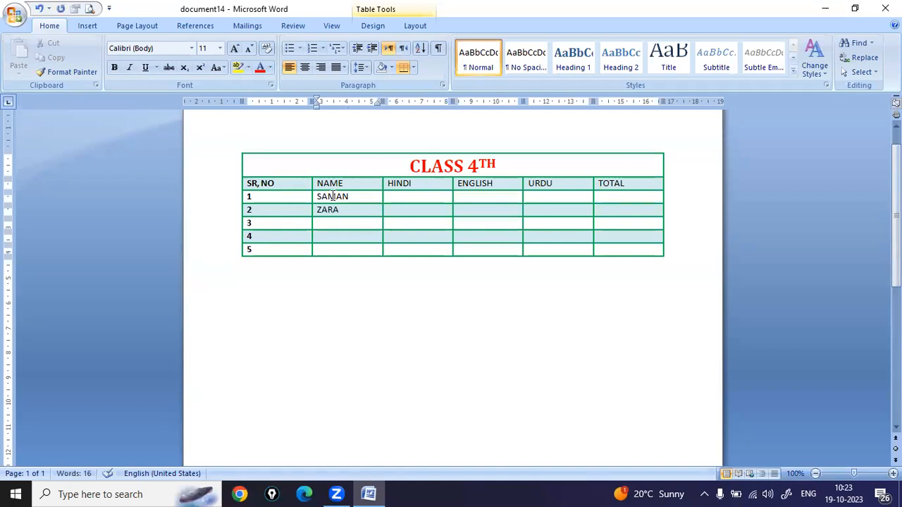
key("Down")
type("NAZIYA")
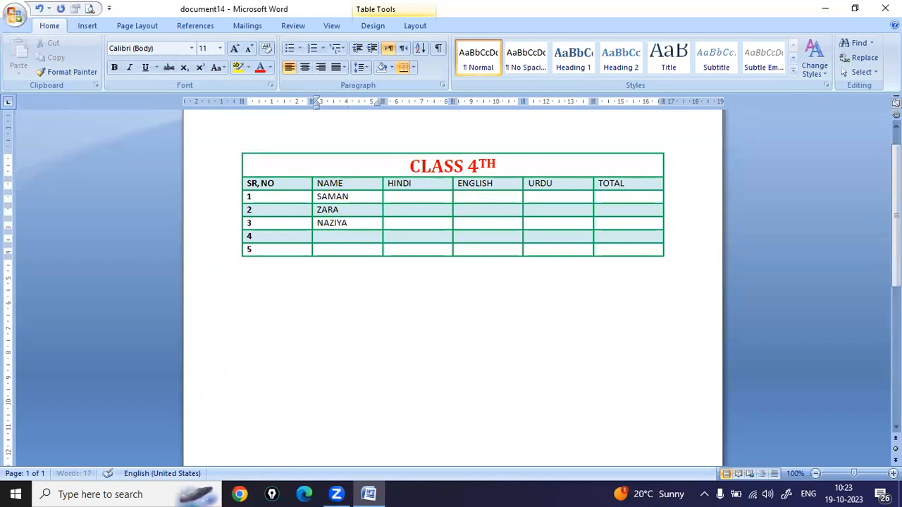
type("SAMEER")
key("Down")
left_click(331, 196)
type("MOHAMMA")
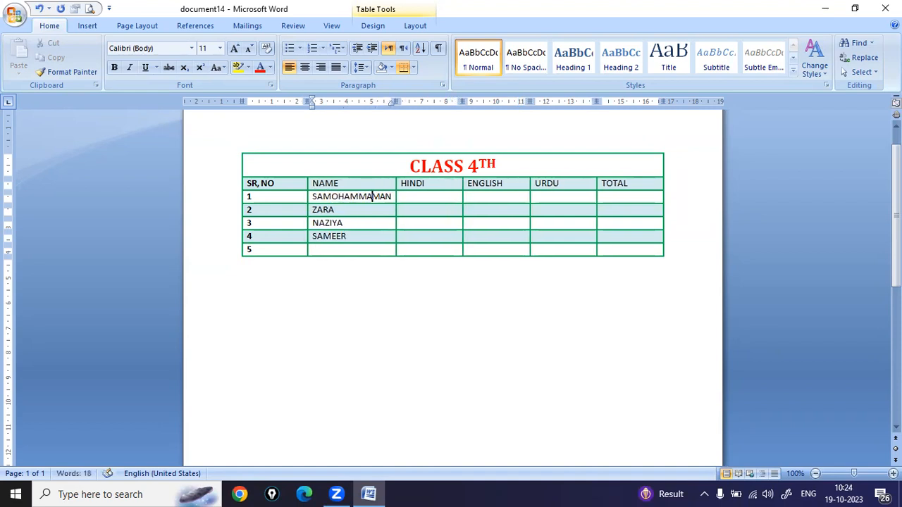
type("D")
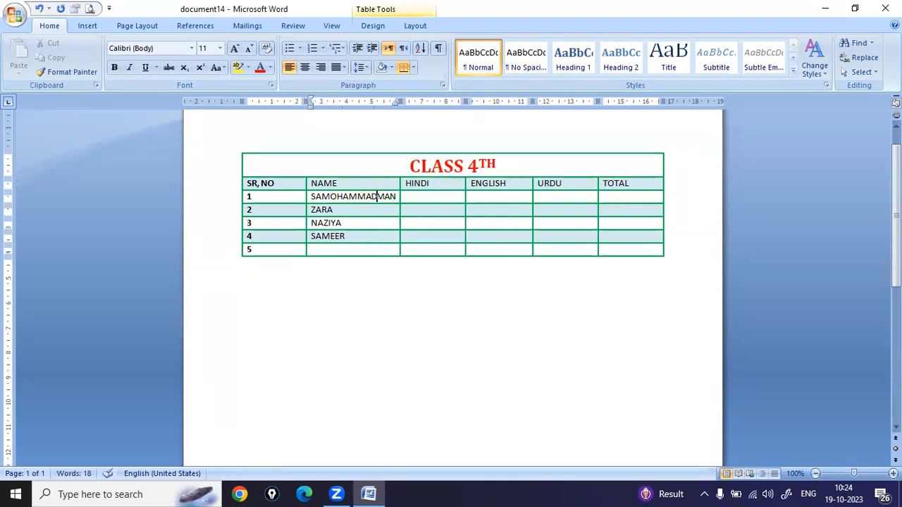
key("ctrl+z")
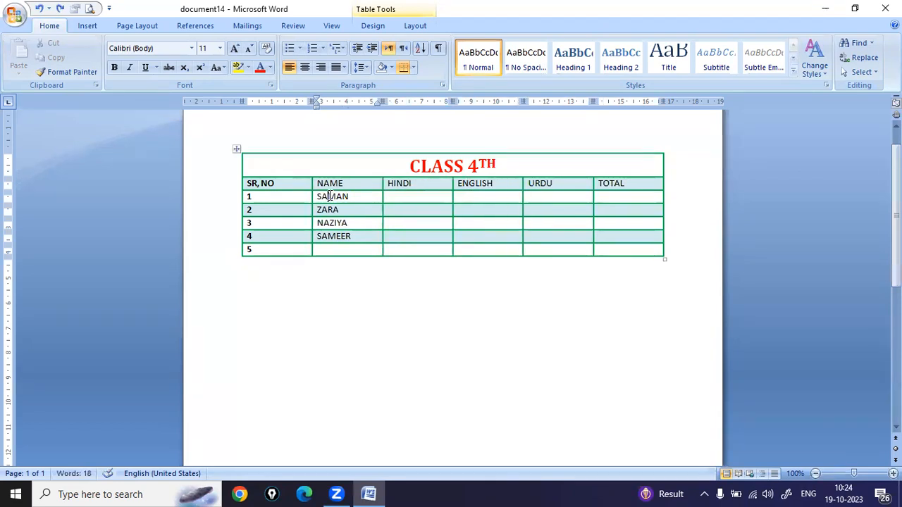
Step: Enter the fifth student's name in capitals in row 5 of the NAME column, and leave the table
type("MOHAMMAD")
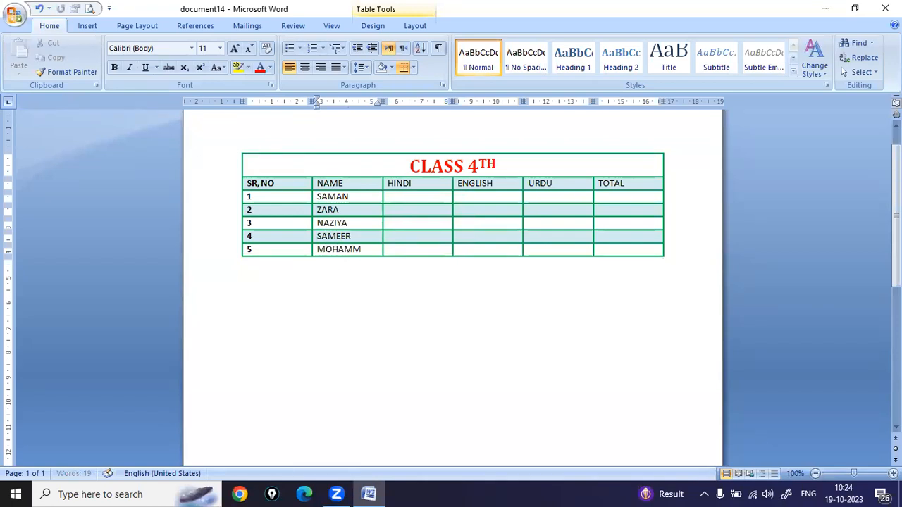
left_click(360, 314)
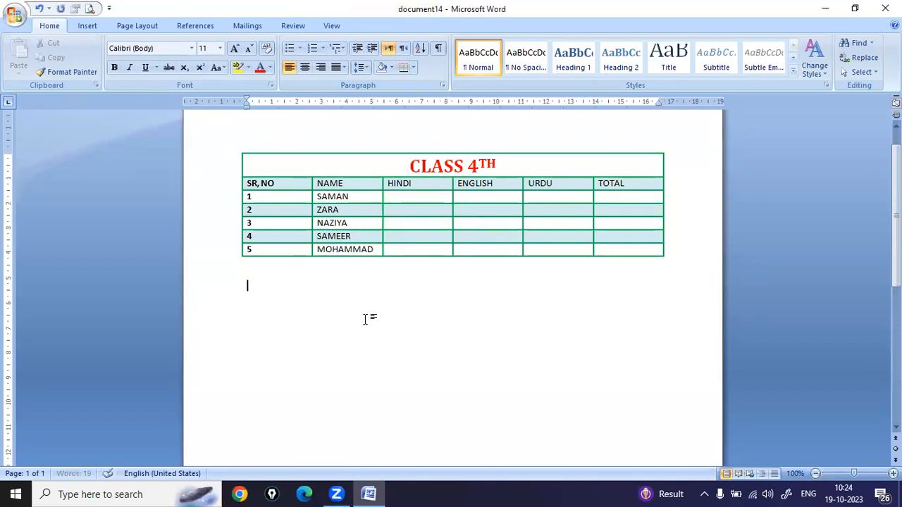
Step: Enter the first student's marks in row 1: 54 for HINDI, 65 for ENGLISH and 76 for URDU
left_click(402, 197)
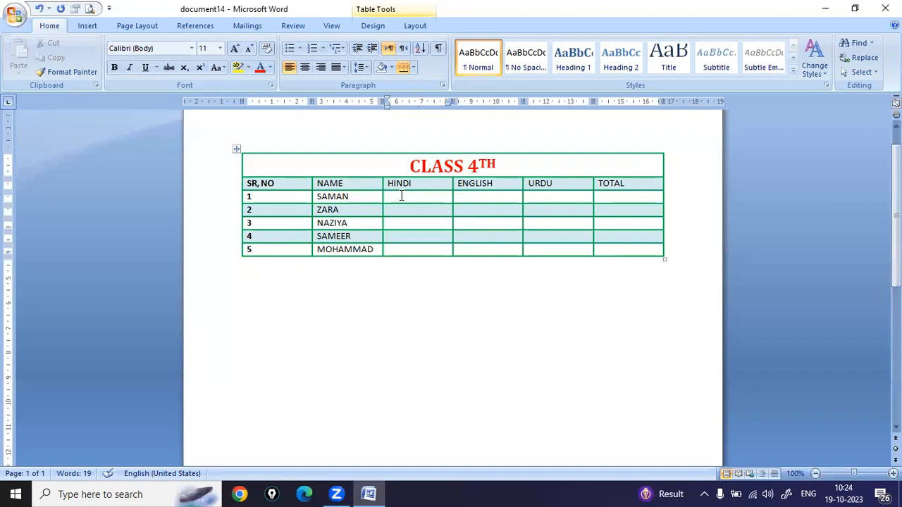
type("54")
left_click(482, 197)
key("Tab")
left_click(478, 200)
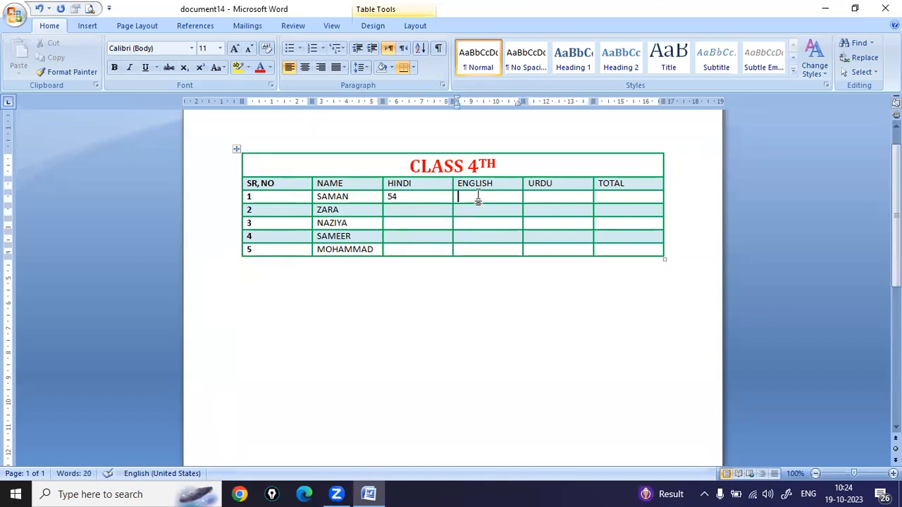
key("Down")
key("Down")
key("Left")
key("Left")
key("Right")
key("Right")
left_click(478, 199)
type("65")
key("Tab")
type("76")
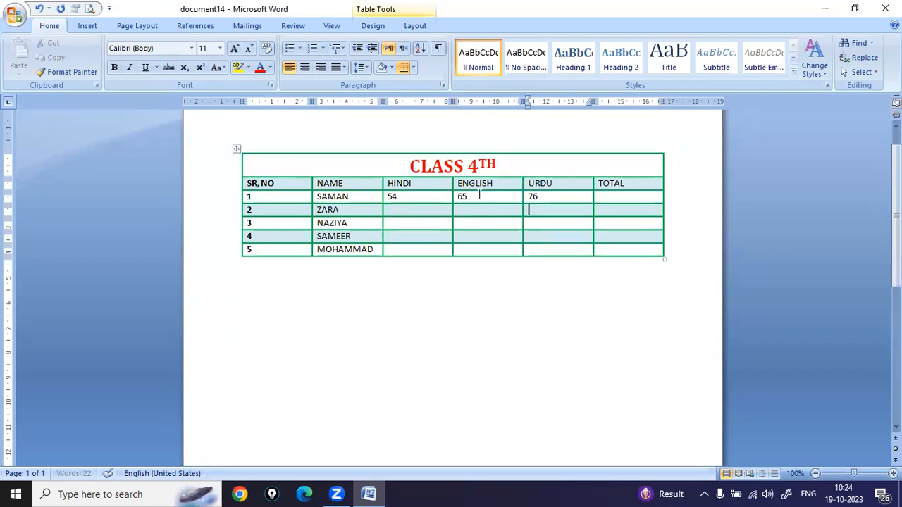
Step: Enter the second student's marks in row 2: 44 for URDU, 99 for ENGLISH and 98 for HINDI
key("Down")
type("44")
key("Left")
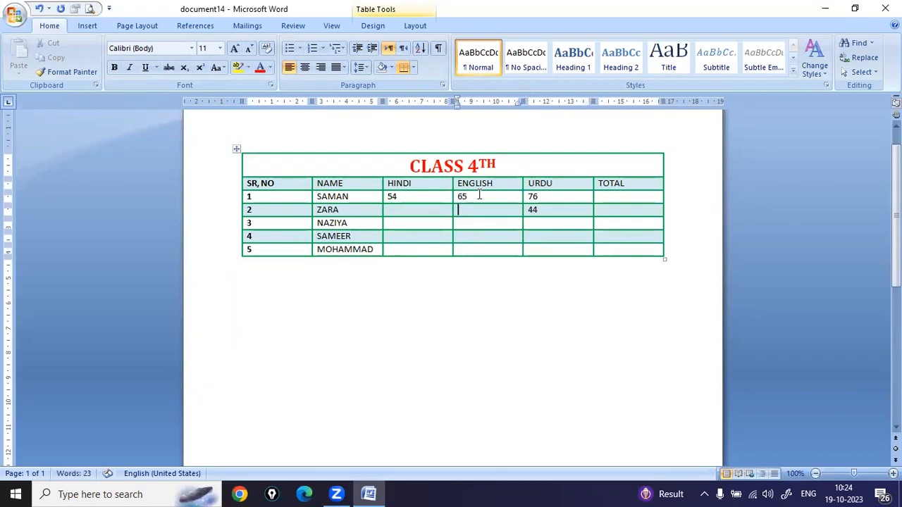
type("99")
key("Left")
key("Left")
key("Left")
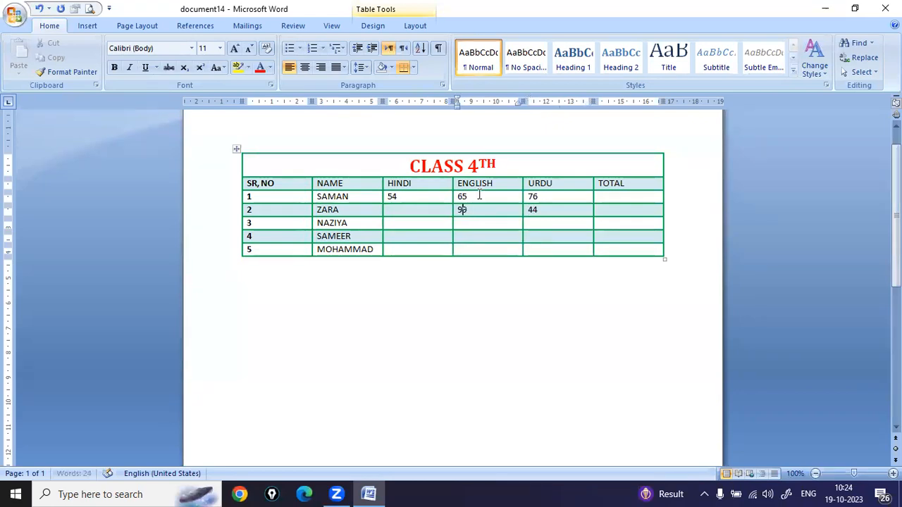
type("98")
Step: Enter the third student's marks in row 3: 58 for HINDI, 86 for ENGLISH and 78 for URDU
key("Down")
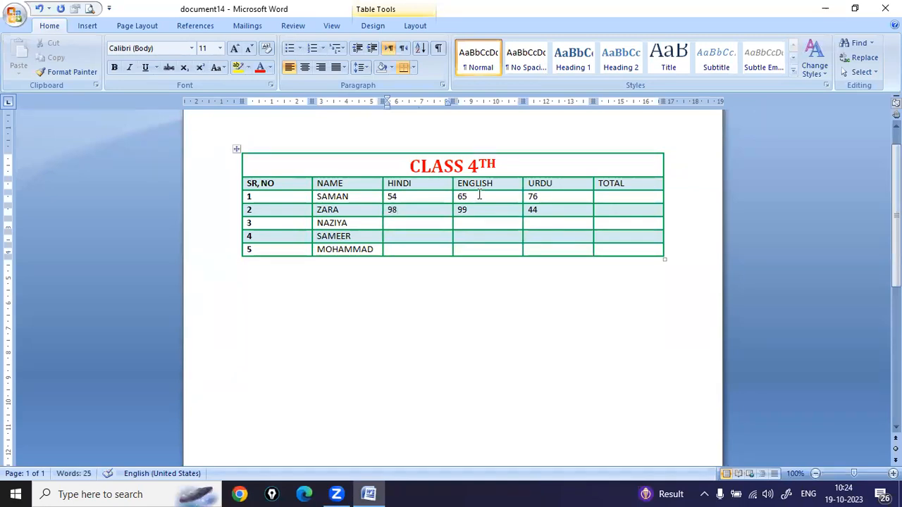
type("58")
key("Tab")
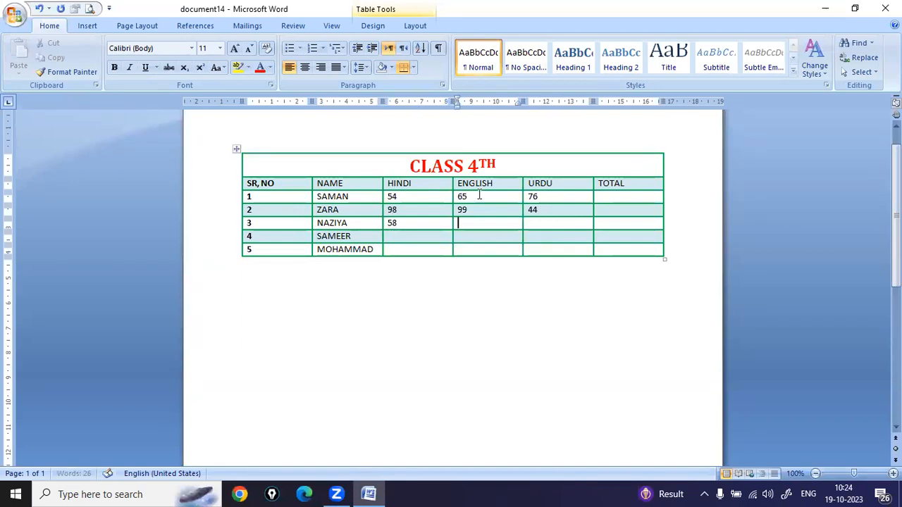
type("86")
key("Tab")
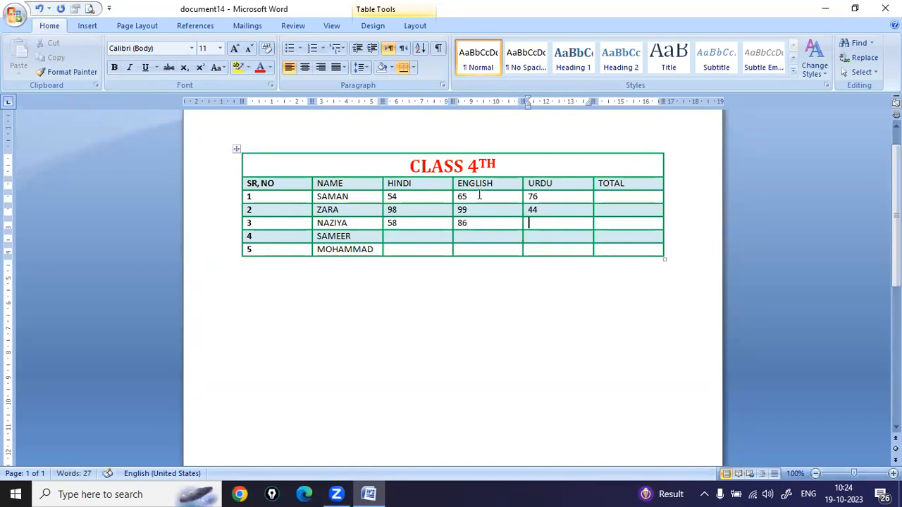
type("78")
Step: Enter the fourth student's marks in row 4: 99 for HINDI, 56 for ENGLISH and 46 for URDU
key("Down")
key("Left")
key("Left")
type("99")
key("Right")
type("56")
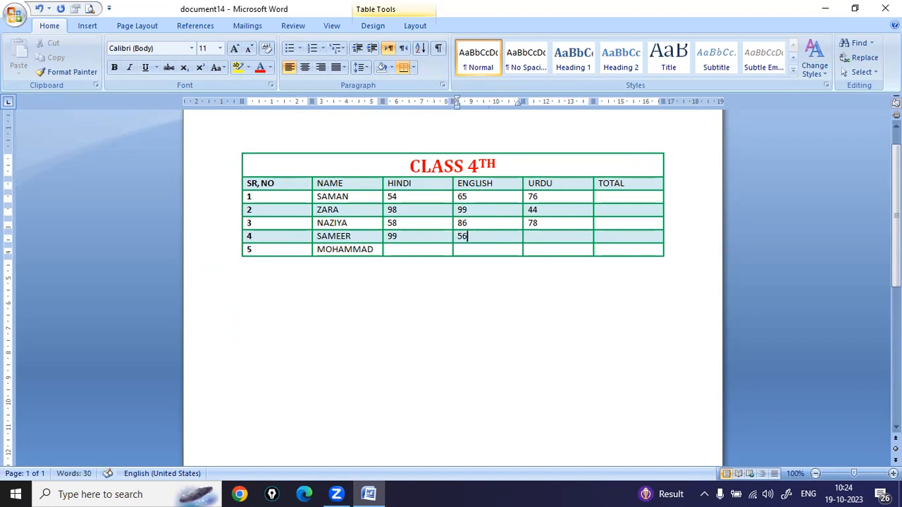
key("Right")
type("46")
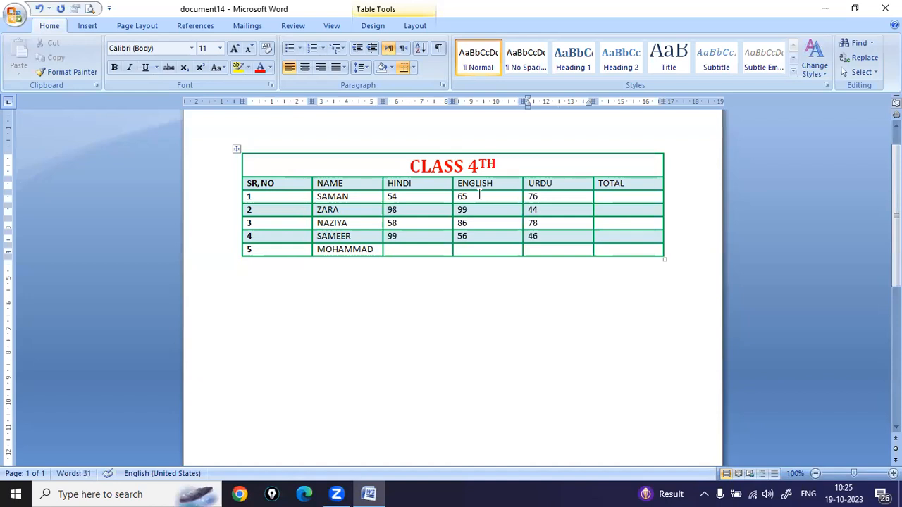
Step: Enter the fifth student's marks in row 5: 88 for URDU, 78 for ENGLISH and 88 for HINDI, and leave the table
type("88")
key("Left")
type("78")
key("Left")
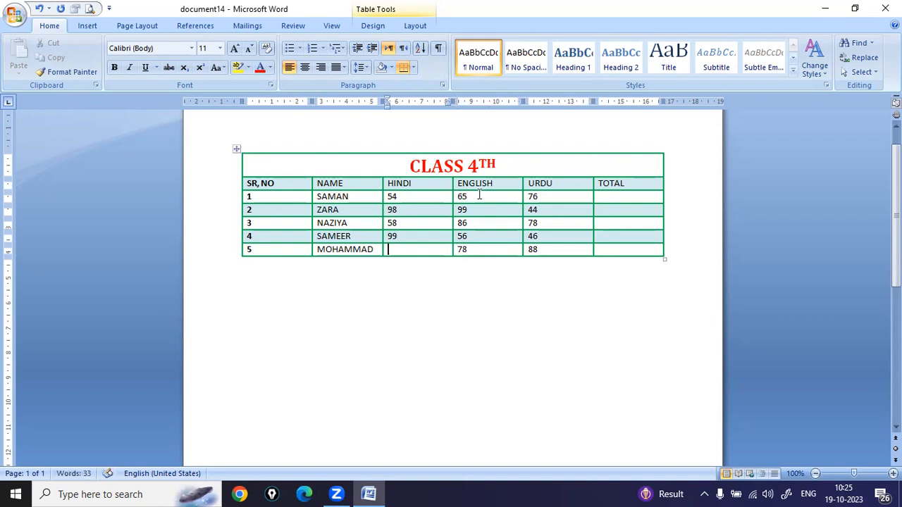
type("88")
left_click(538, 295)
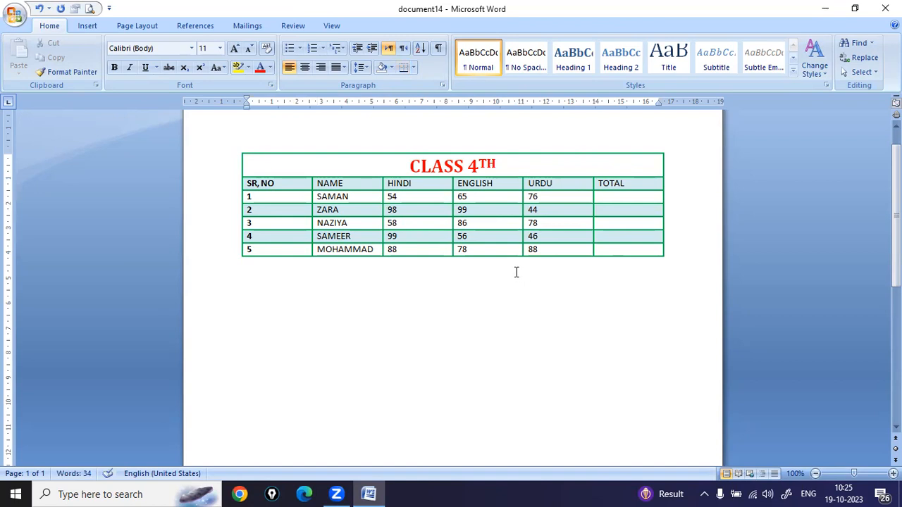
Step: Apply the built-in aqua table style with a solid header row and light banded rows to the class marks table
left_click(614, 195)
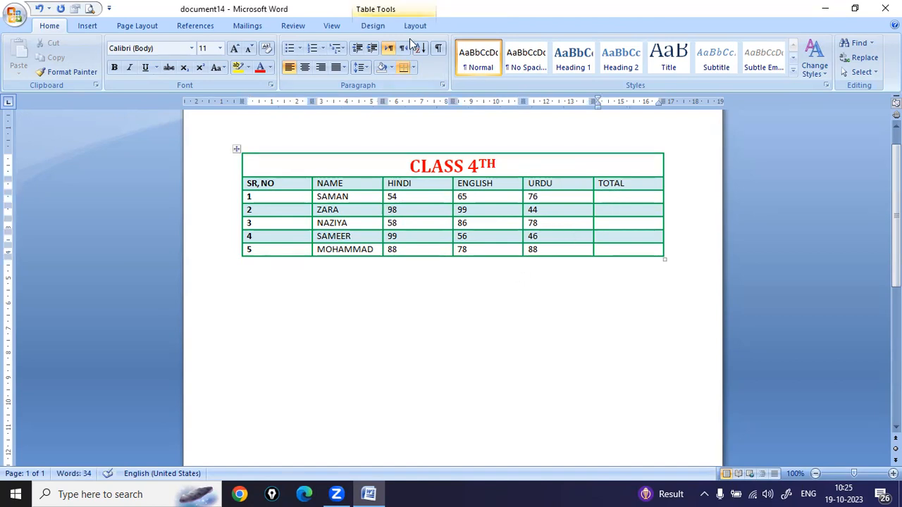
left_click(416, 8)
left_click(415, 26)
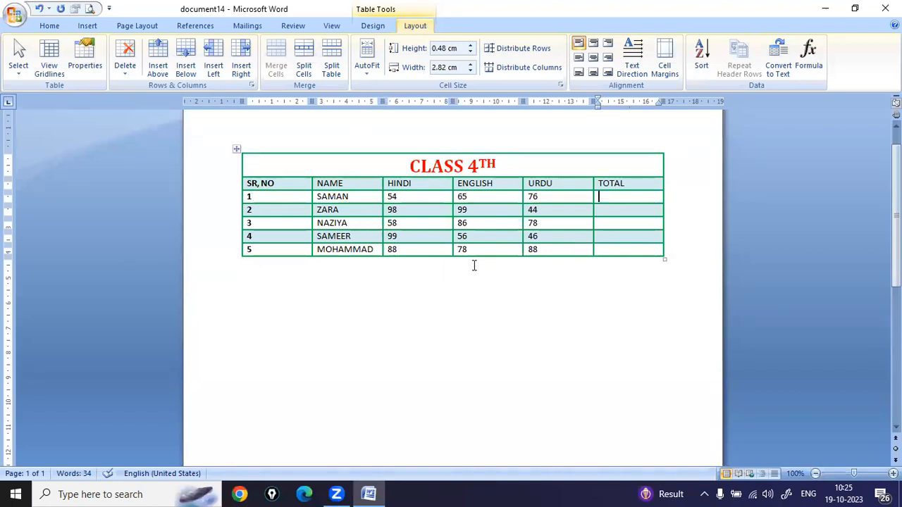
left_click(373, 26)
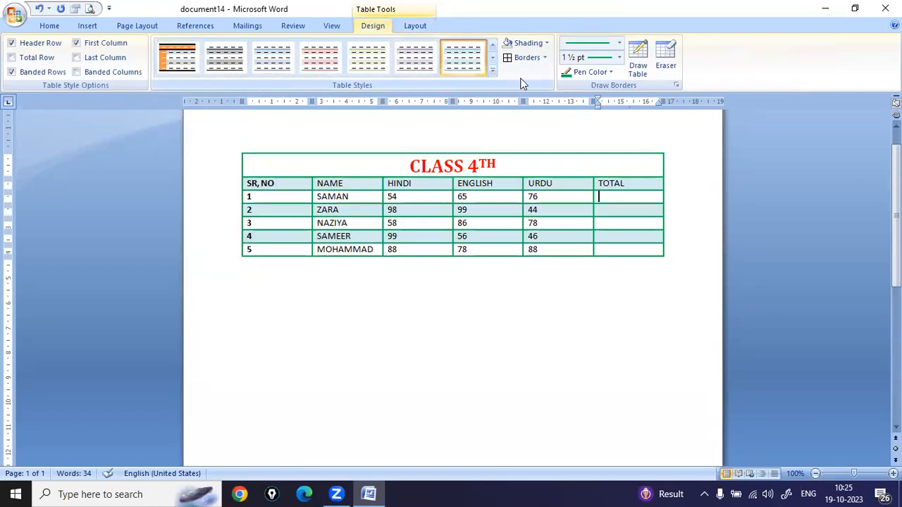
left_click(493, 71)
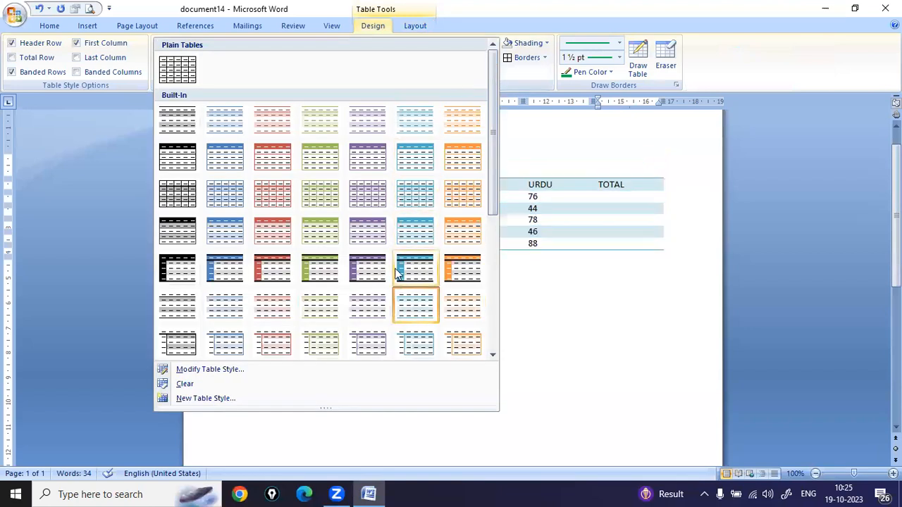
left_click(415, 235)
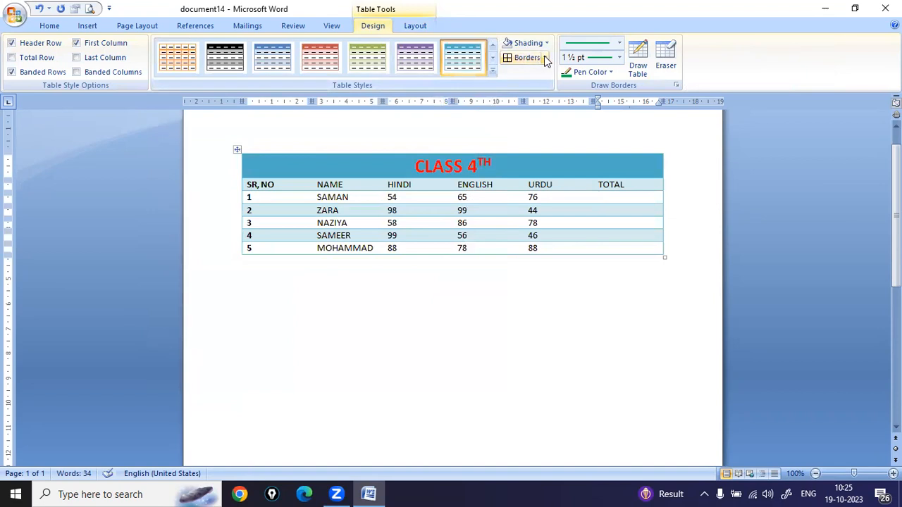
Step: Apply All Borders in the green 1 ½ pt line to the whole class marks table
left_click(546, 58)
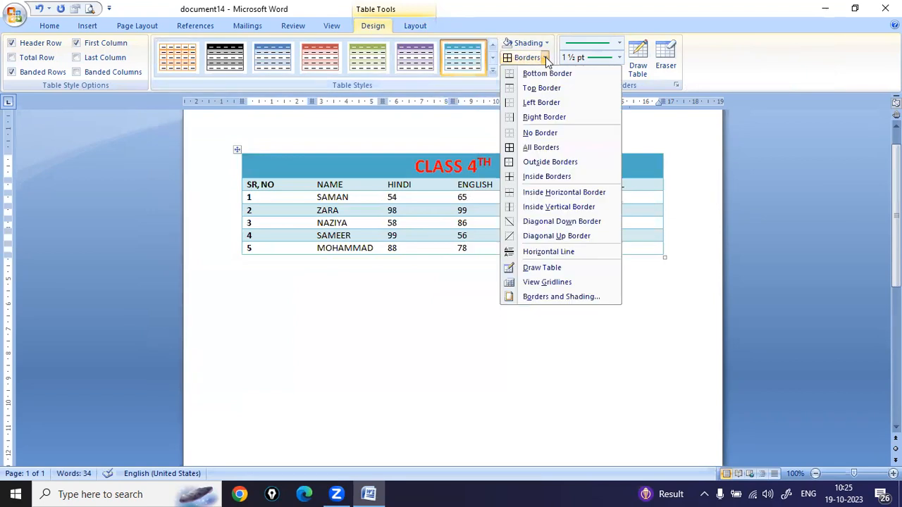
left_click(536, 148)
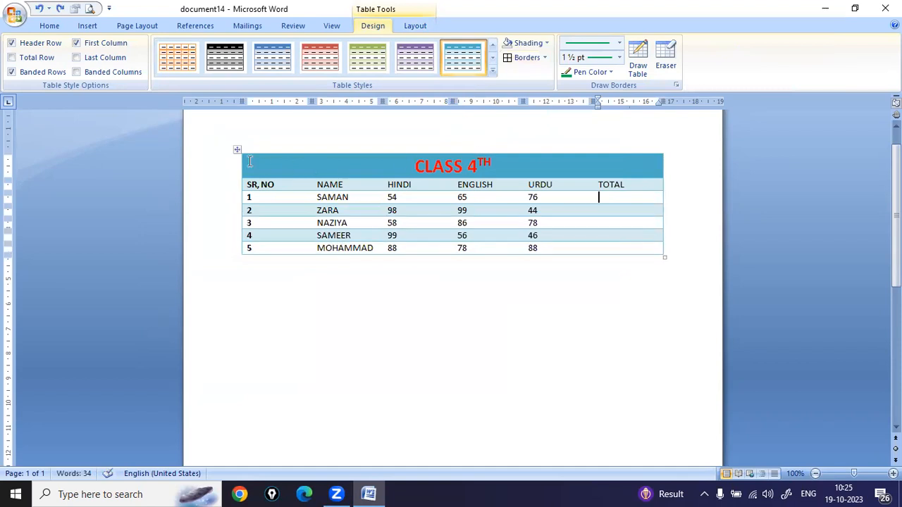
left_click(235, 149)
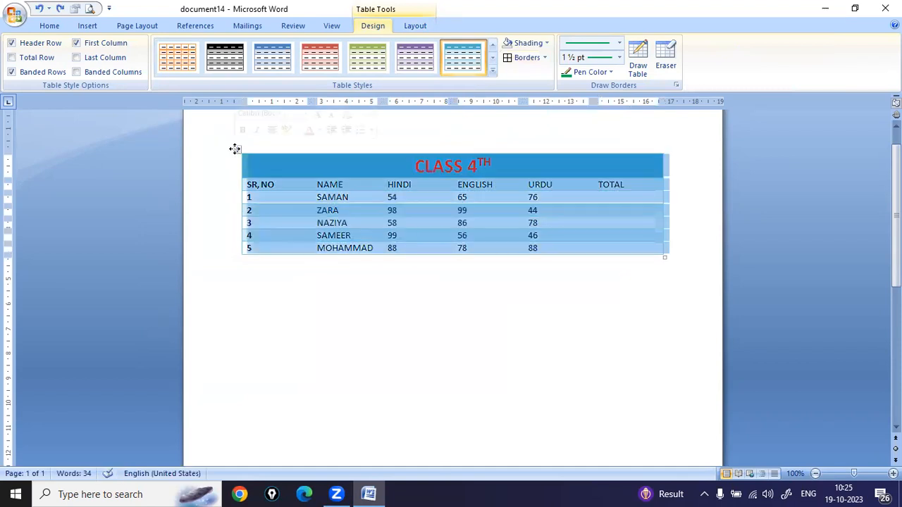
left_click(525, 61)
left_click(473, 332)
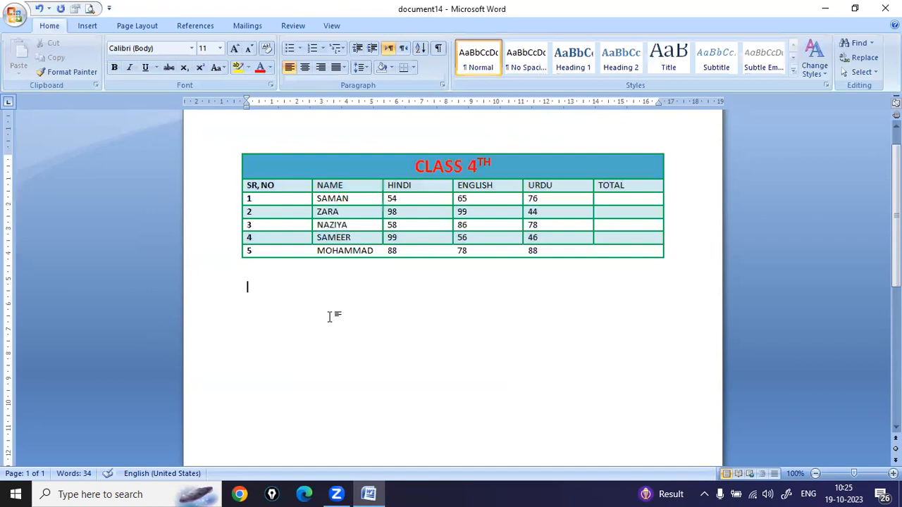
Step: Reapply All Borders to the entire table to add the missing vertical borders in the last row
left_click(363, 252)
left_click(264, 251)
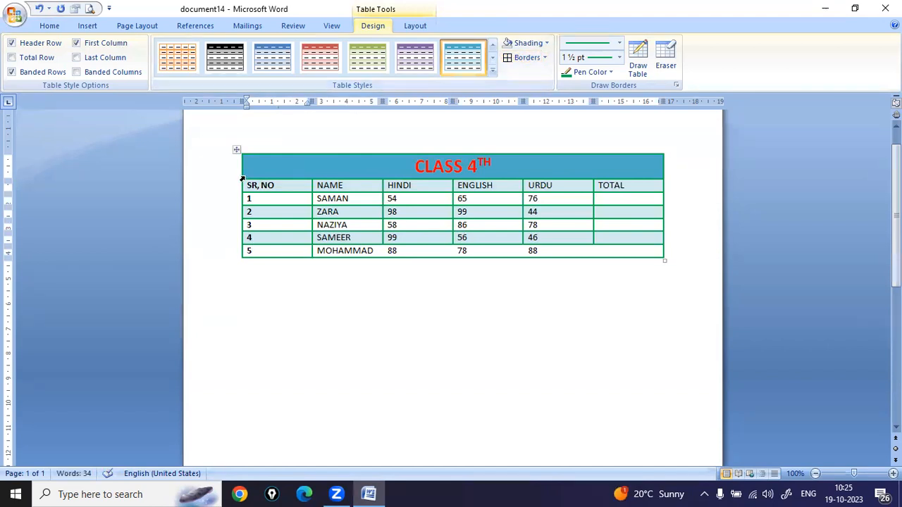
left_click(278, 264)
left_click(237, 149)
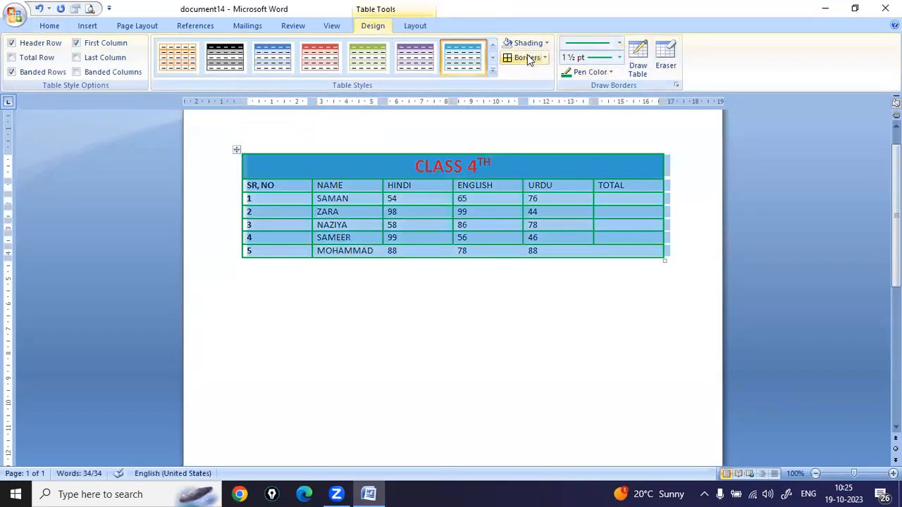
left_click(486, 288)
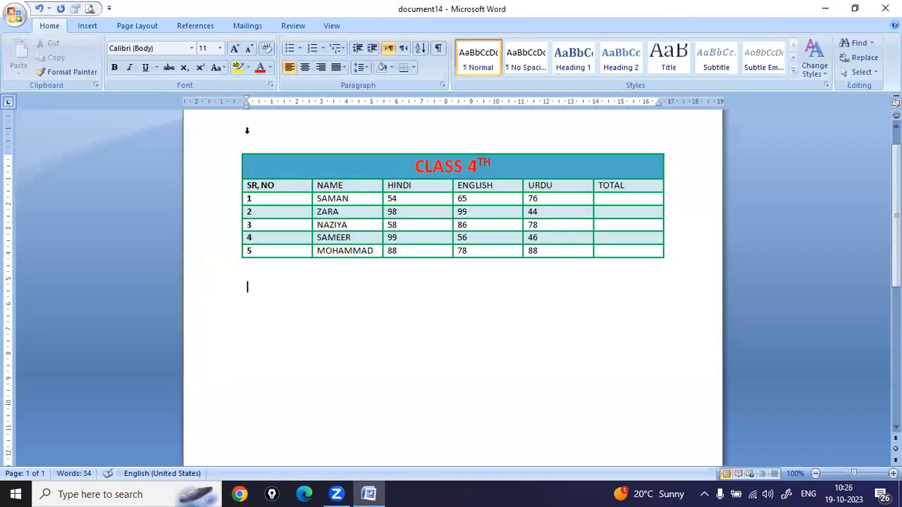
left_click(392, 250)
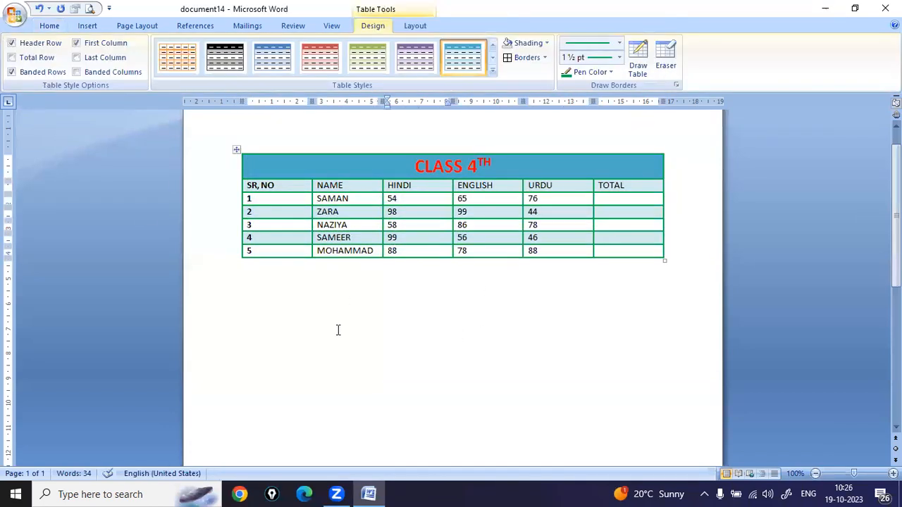
Step: Insert a table of 10 columns and 8 rows below the class marks table
scroll(338, 328, "down", 2)
left_click(261, 235)
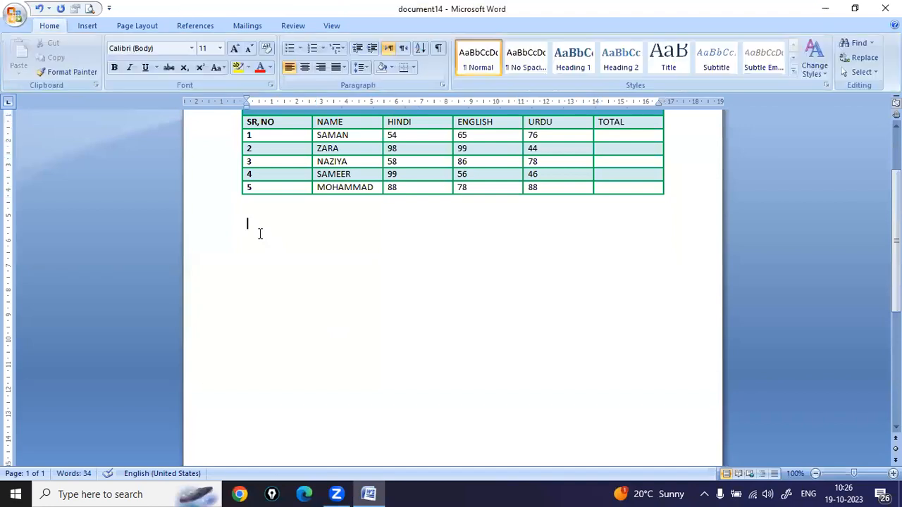
left_click(82, 26)
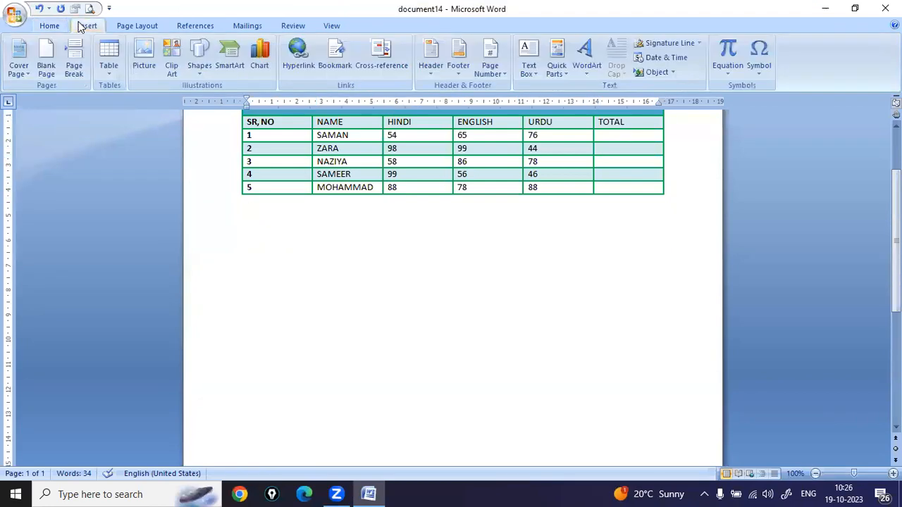
left_click(111, 51)
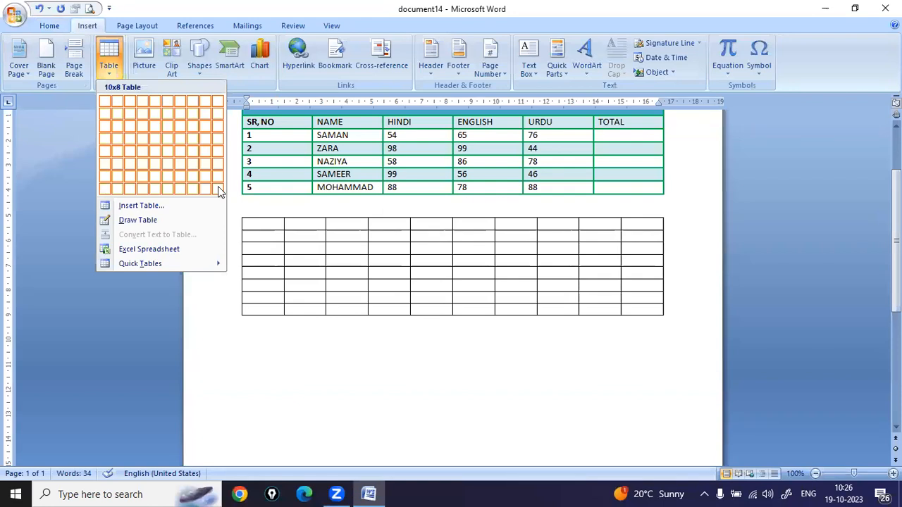
left_click(219, 190)
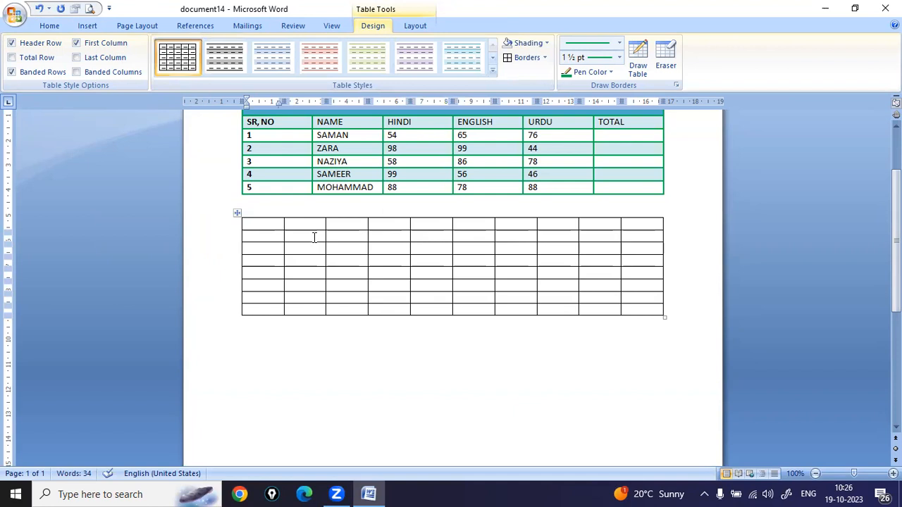
Step: Delete the empty 10x8 table below the class marks table
left_click(236, 213)
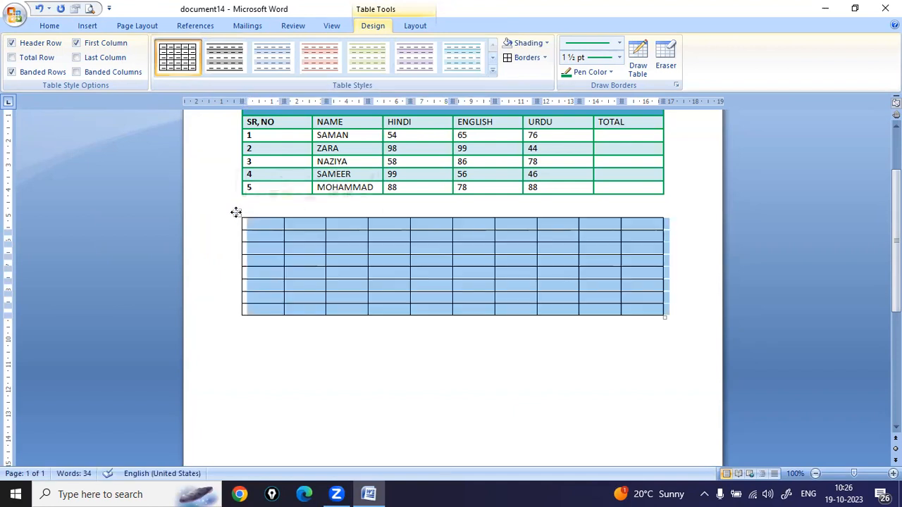
left_click(236, 213)
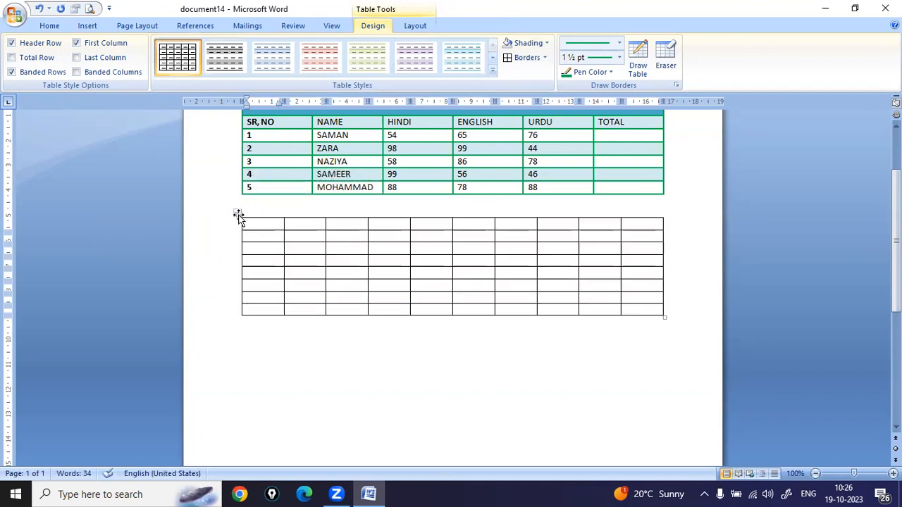
left_click(237, 213)
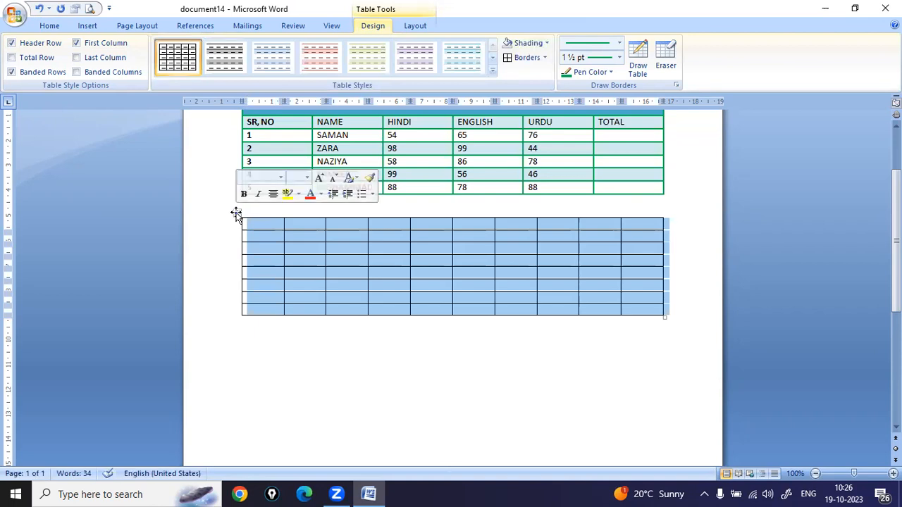
key("BackSpace")
left_click(97, 26)
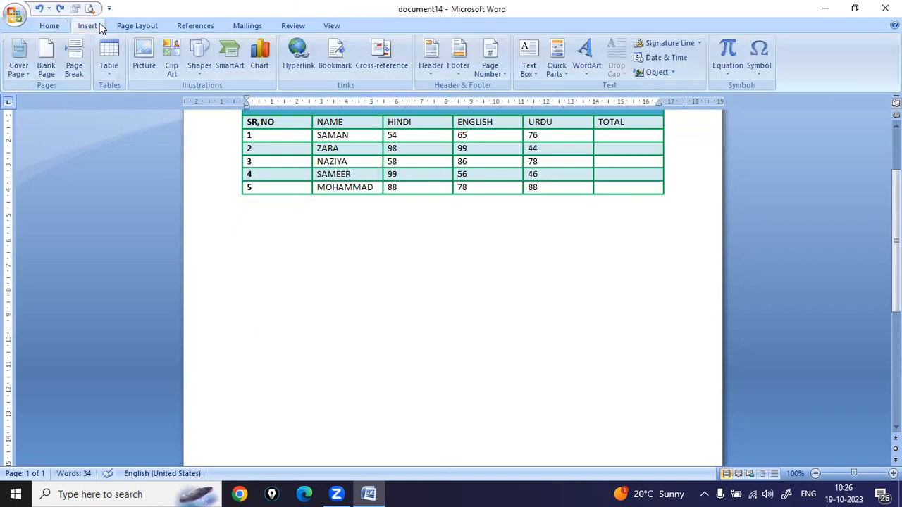
left_click(119, 66)
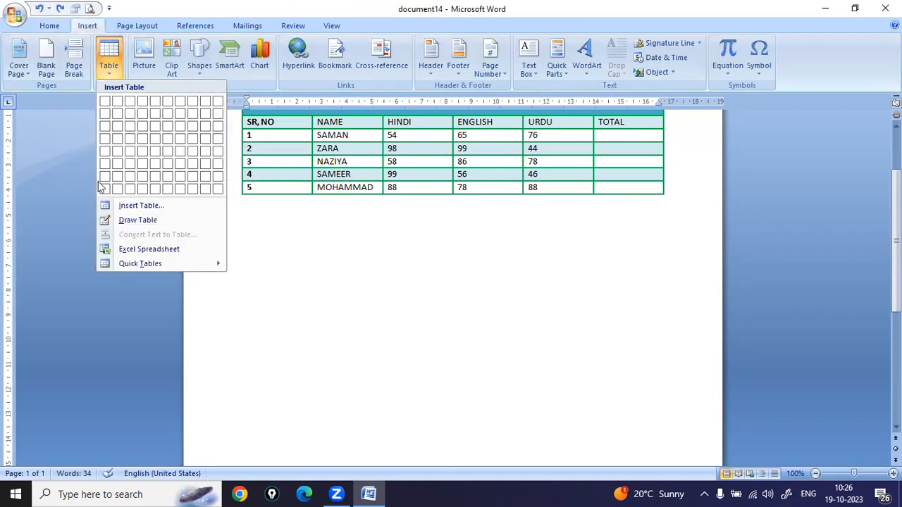
left_click(124, 221)
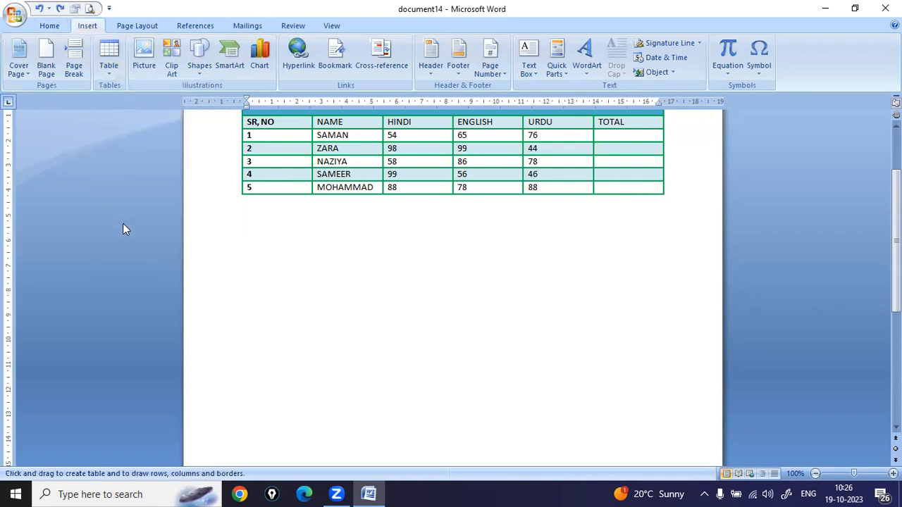
left_click(113, 79)
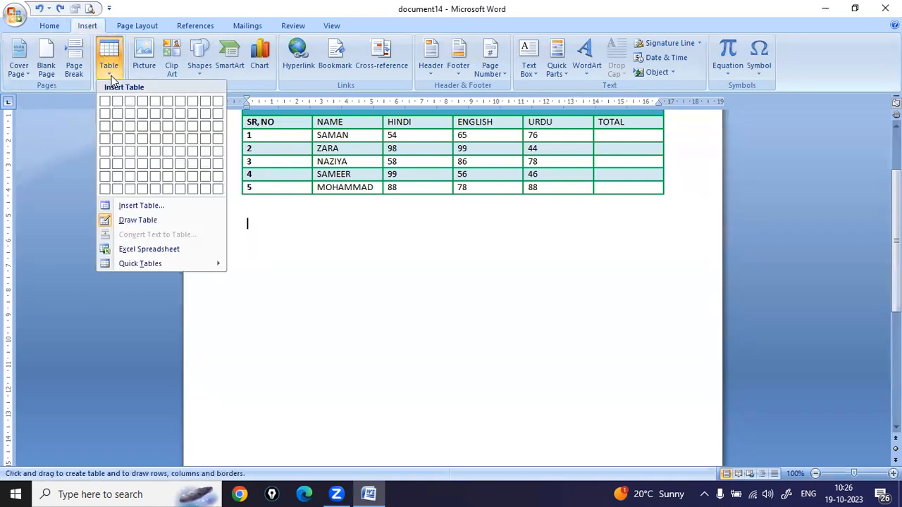
left_click(134, 221)
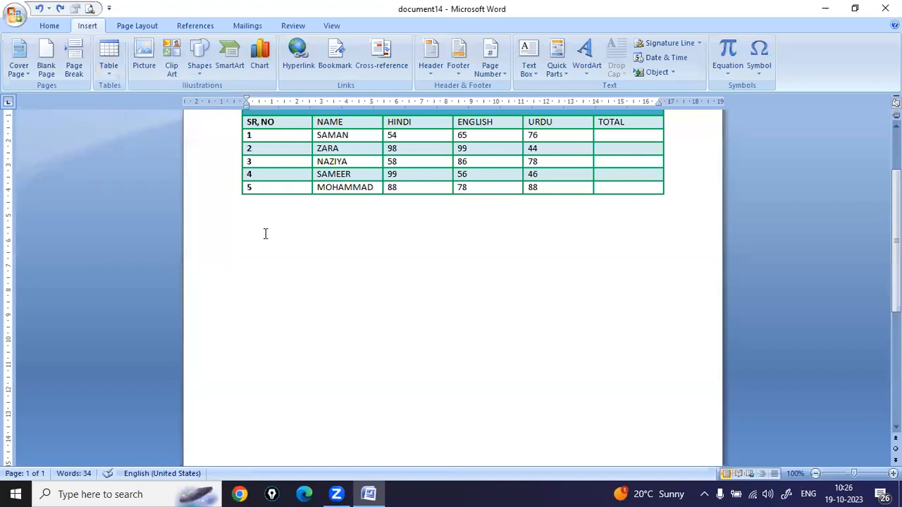
Step: Insert a table of 11 columns and 5 rows on the empty line below the class marks table
scroll(265, 234, "up", 3)
left_click(277, 367)
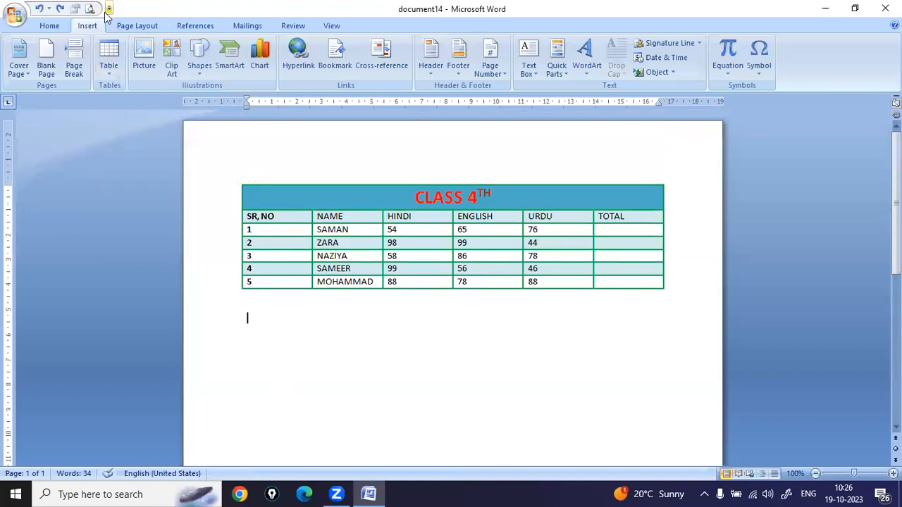
left_click(108, 57)
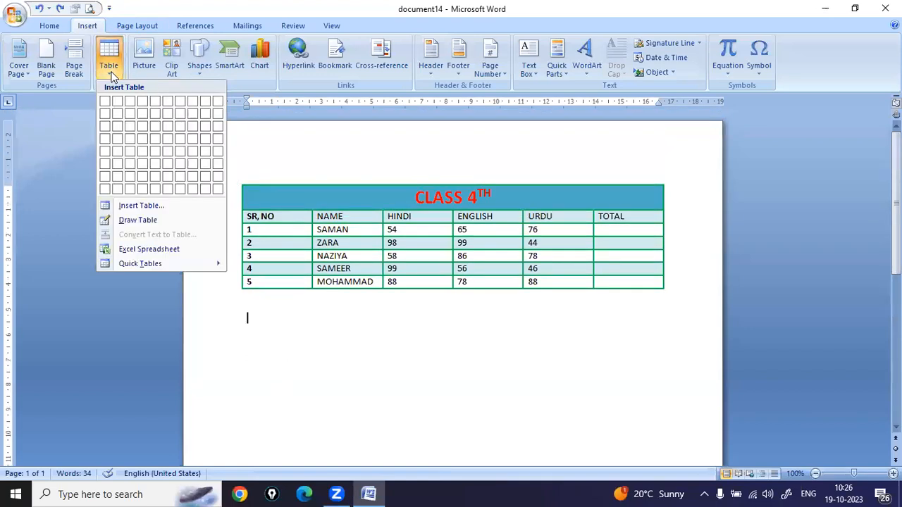
left_click(134, 205)
left_click_drag(452, 141, 447, 115)
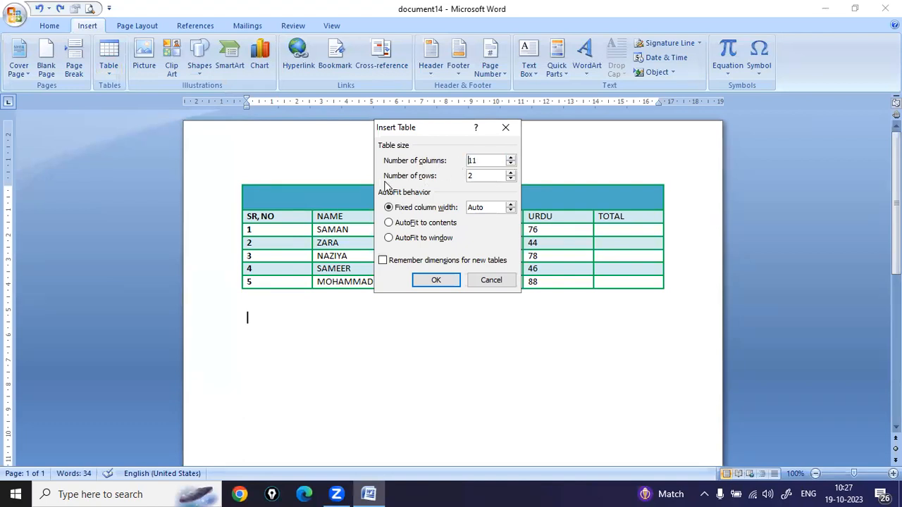
left_click(510, 172)
left_click(438, 281)
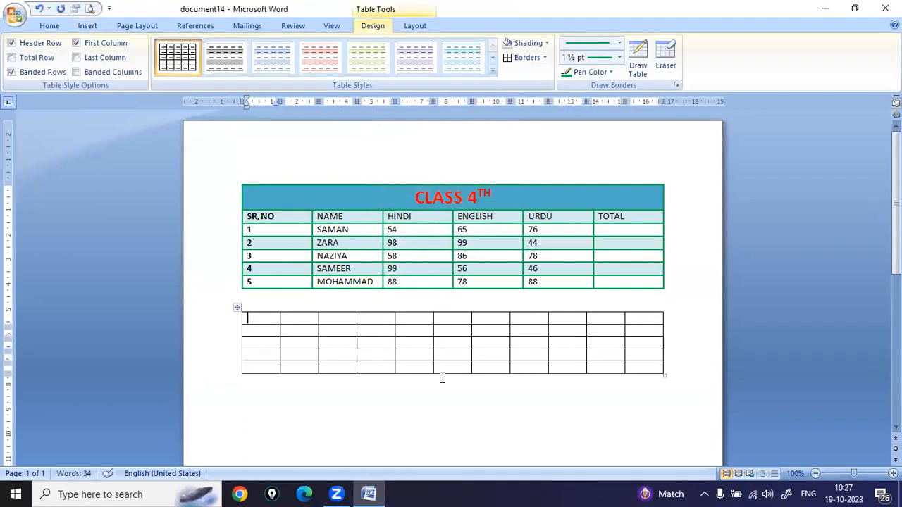
Step: Apply the purple banded table style to the new table and put green 1 ½ pt borders around all its cells
scroll(448, 360, "down", 2)
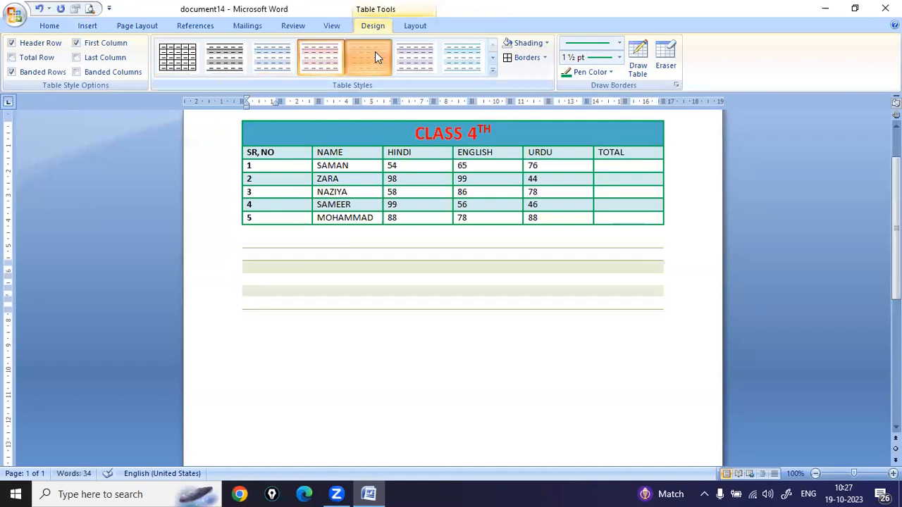
left_click(419, 58)
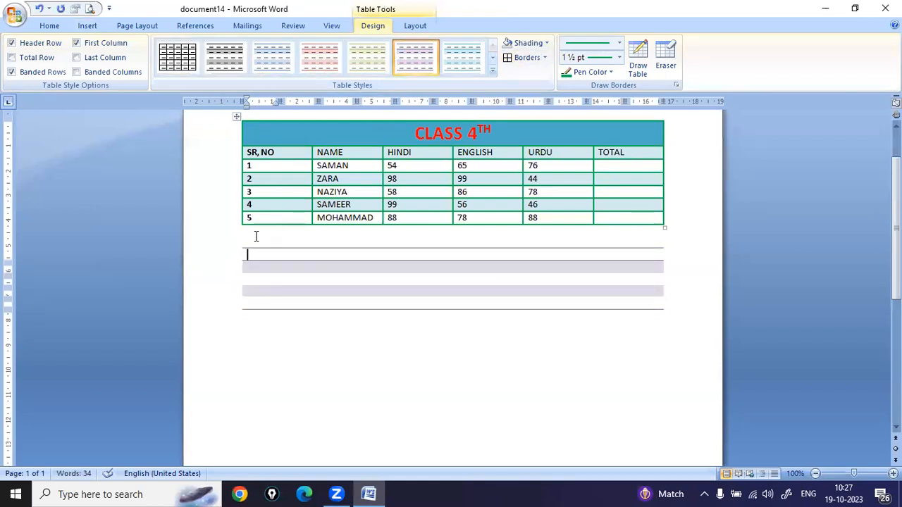
left_click(233, 243)
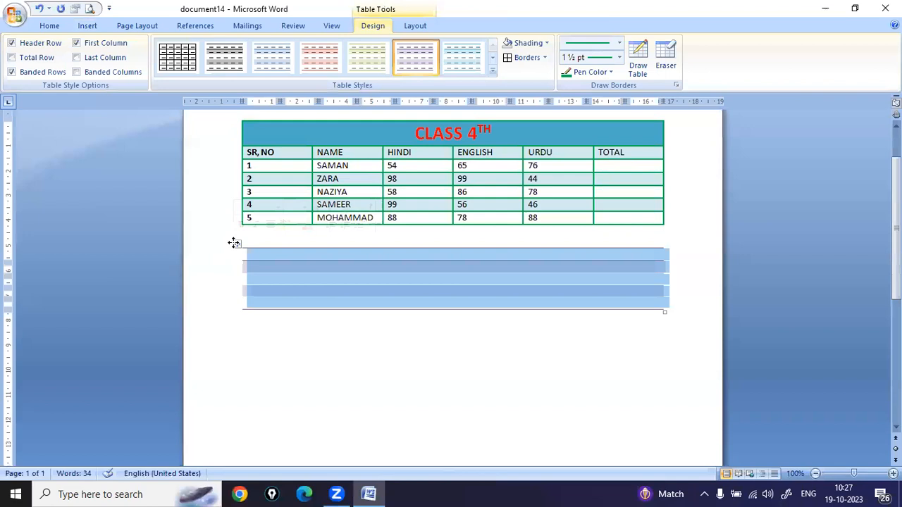
left_click(514, 59)
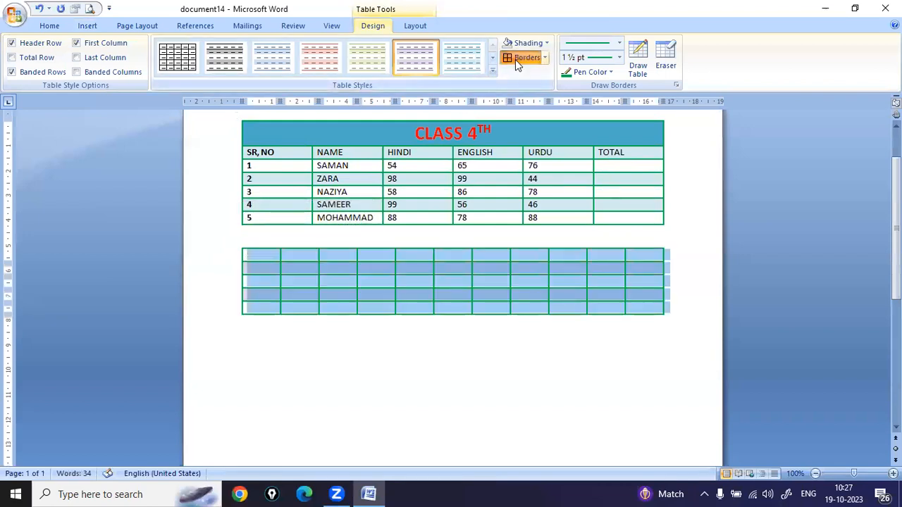
Step: Examine the shading colours and the select, gridline and delete options available for the new table
left_click(546, 44)
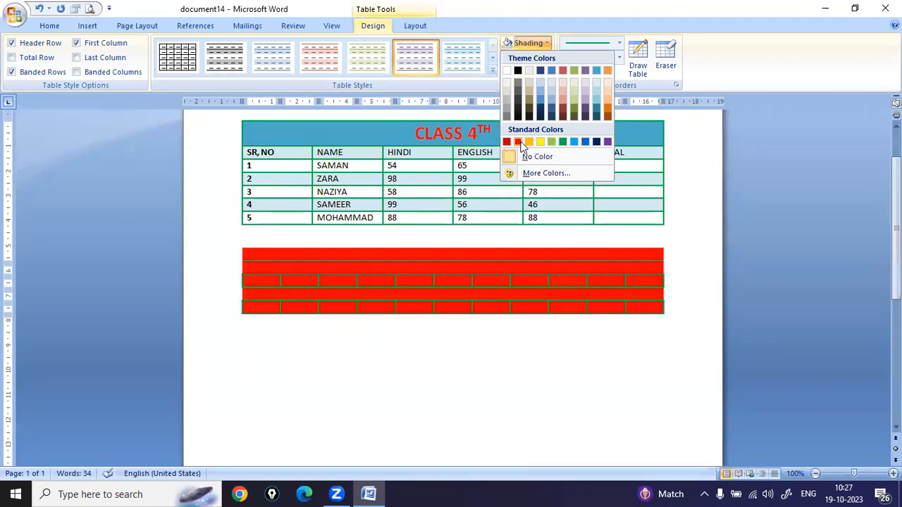
key("Escape")
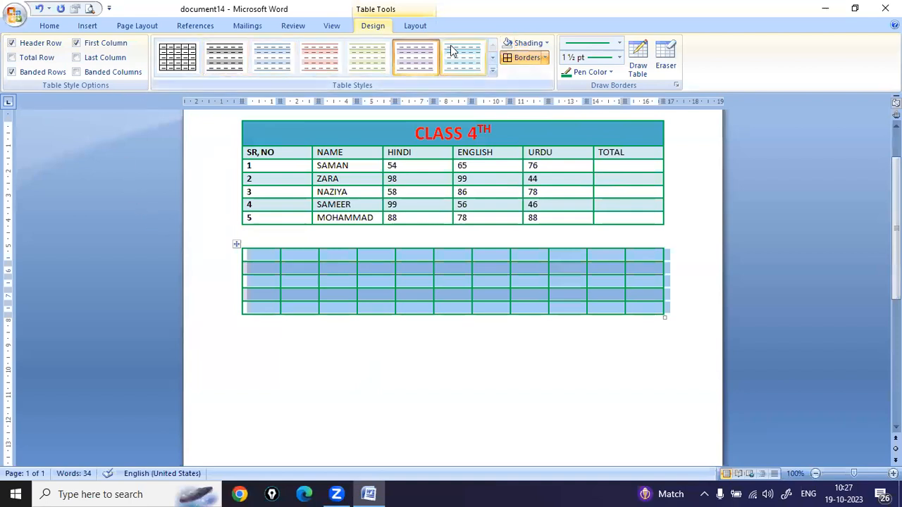
left_click(417, 27)
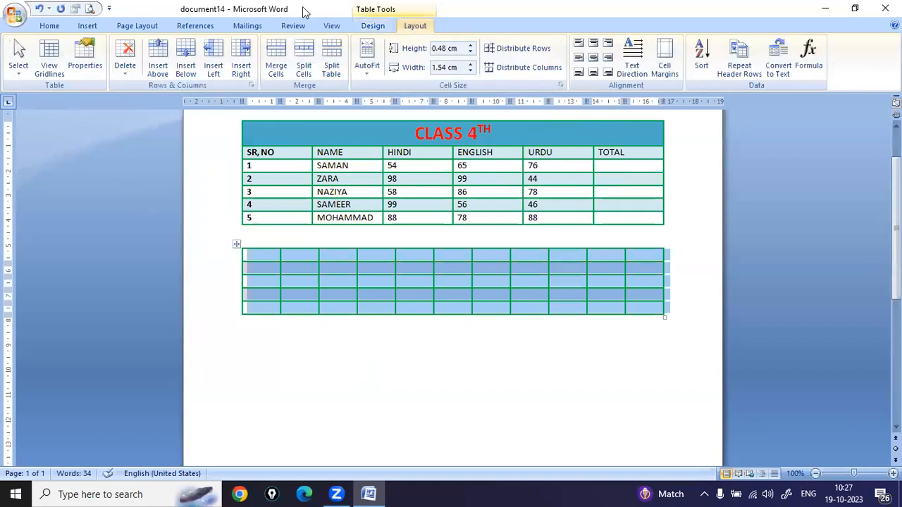
left_click(16, 68)
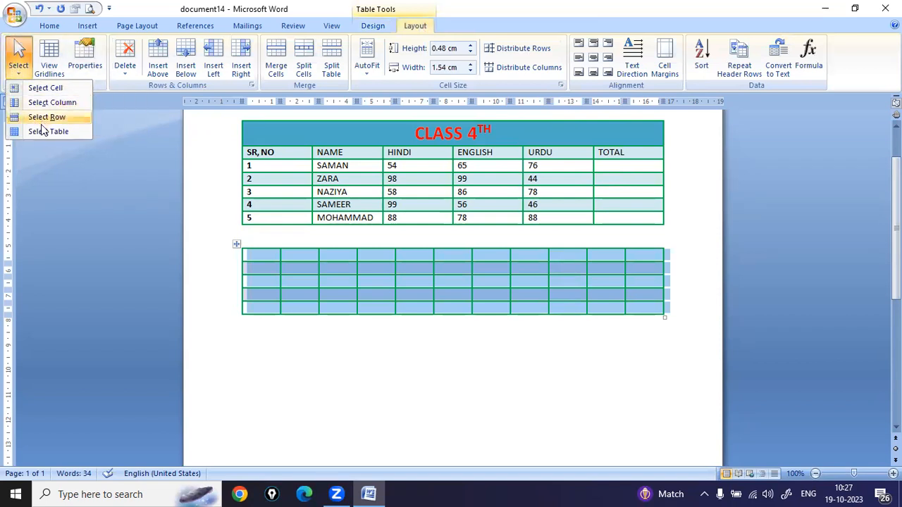
left_click(48, 68)
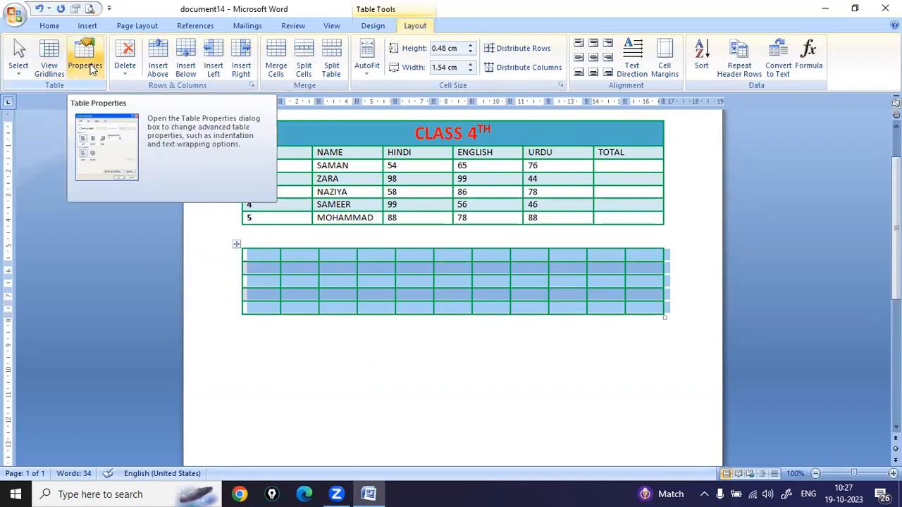
left_click(129, 69)
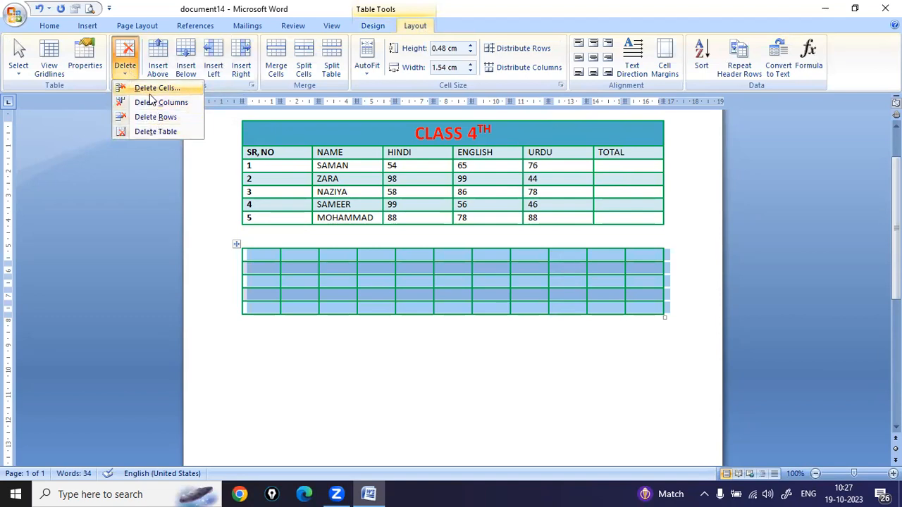
left_click(184, 184)
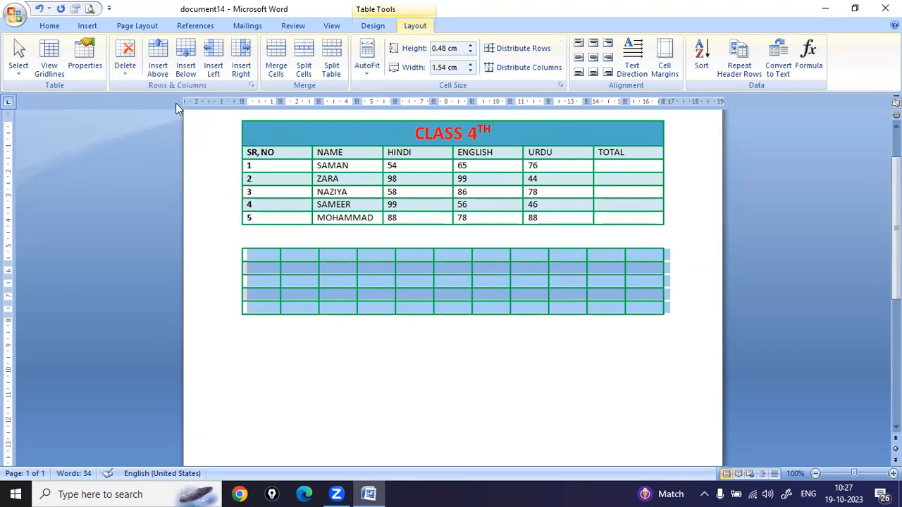
left_click(272, 313)
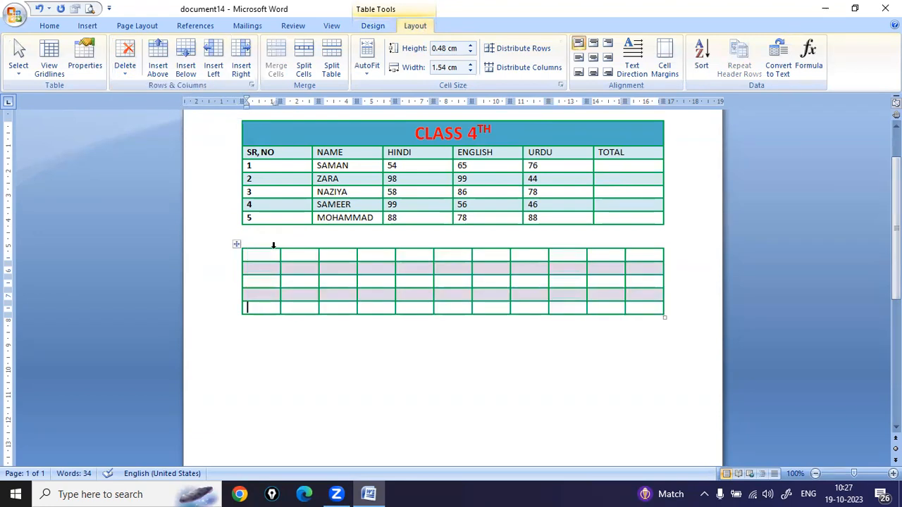
Step: Insert an empty row above the row numbered 3 in the class marks table and delete that row again
left_click(356, 194)
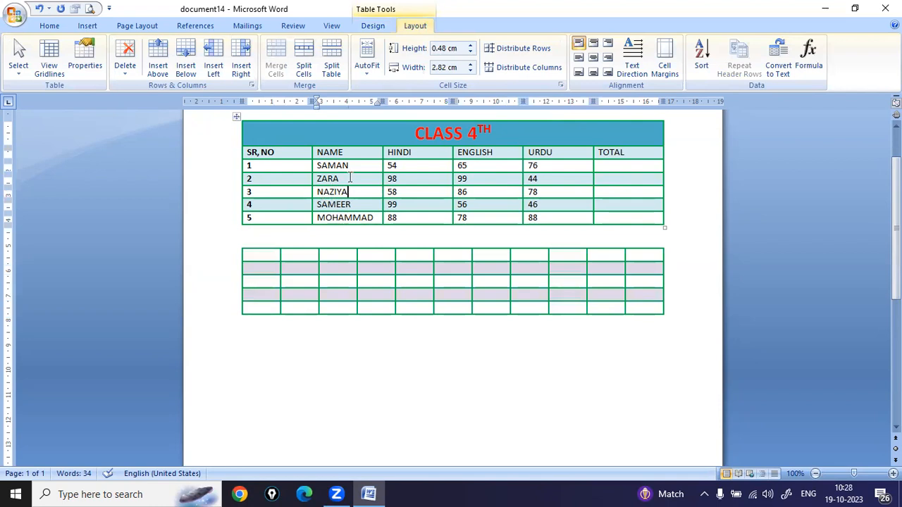
left_click(158, 70)
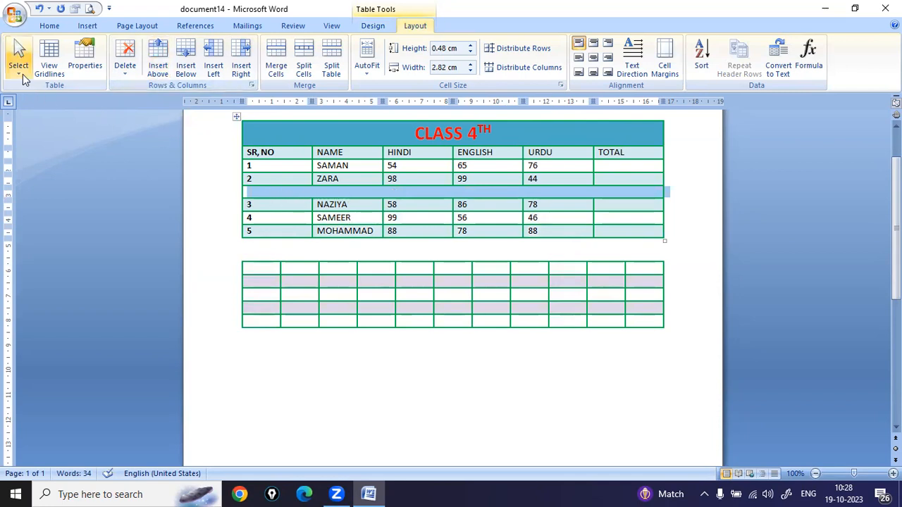
left_click(120, 77)
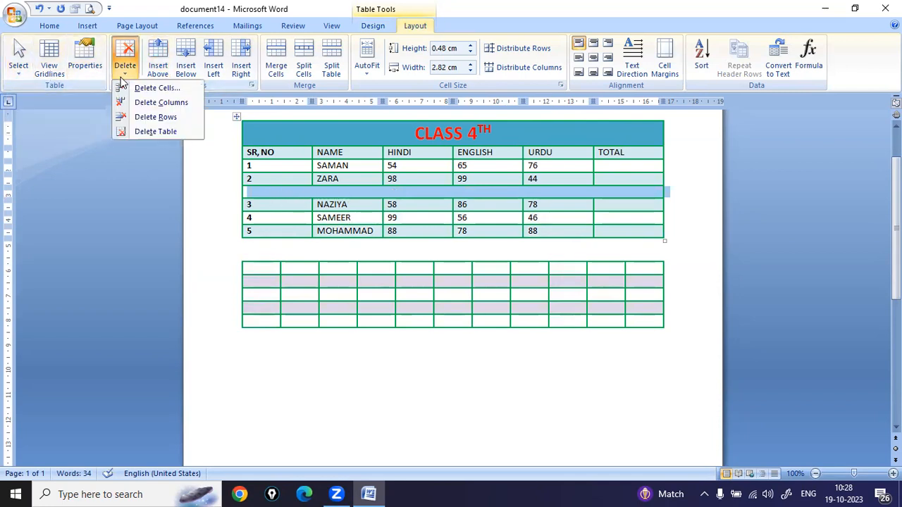
left_click(144, 117)
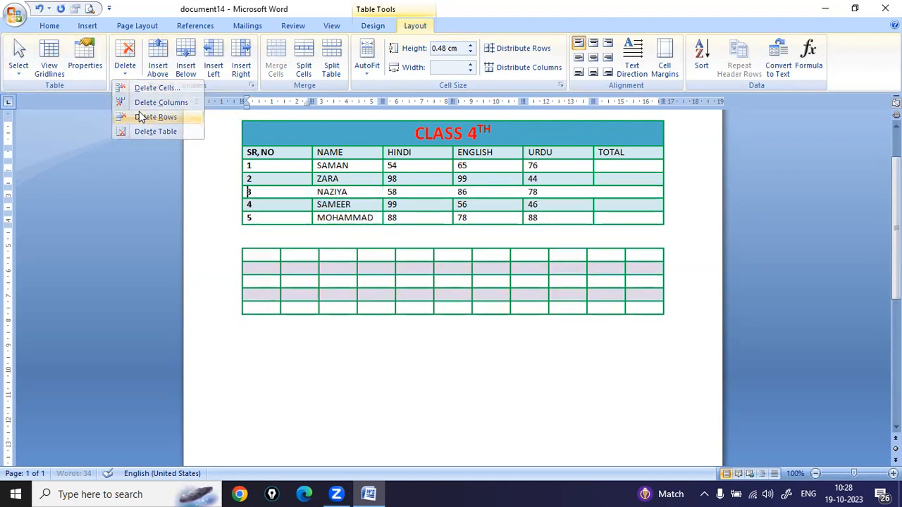
Step: Insert an empty row below the row numbered 3 in the class marks table and delete the inserted row
left_click(337, 191)
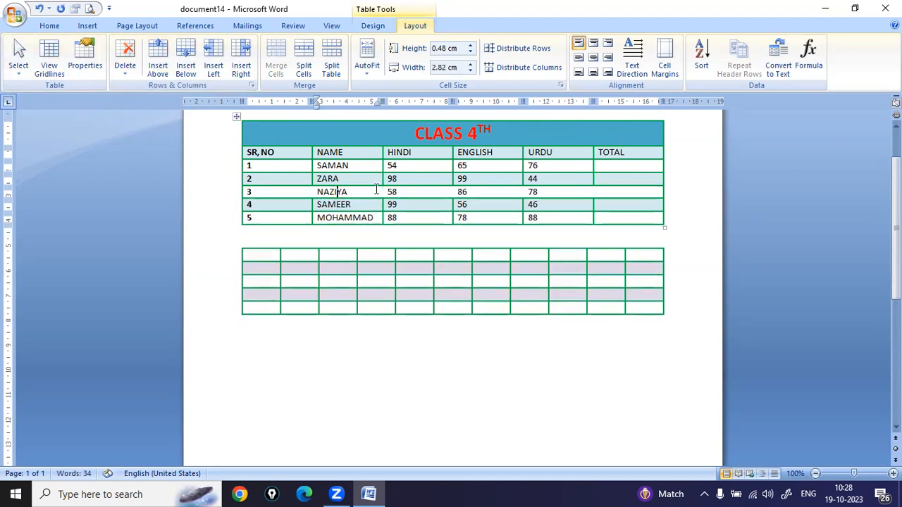
left_click(189, 71)
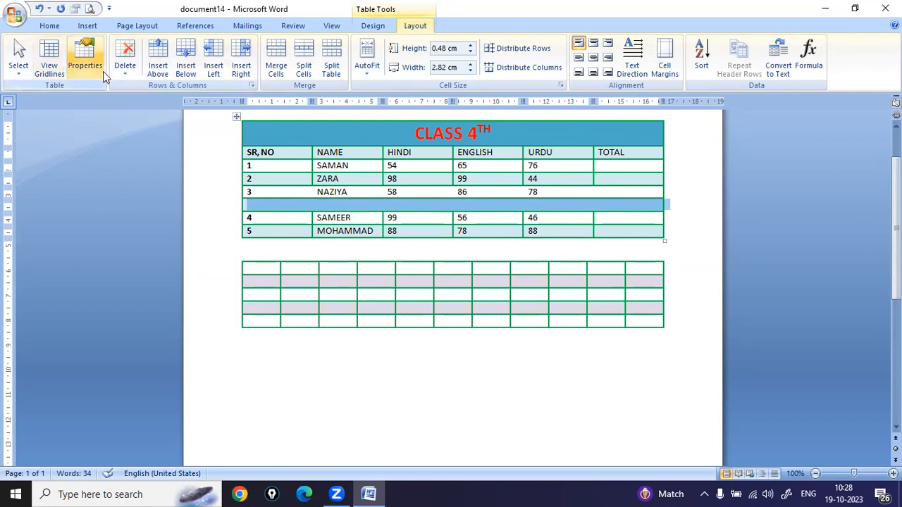
left_click(125, 70)
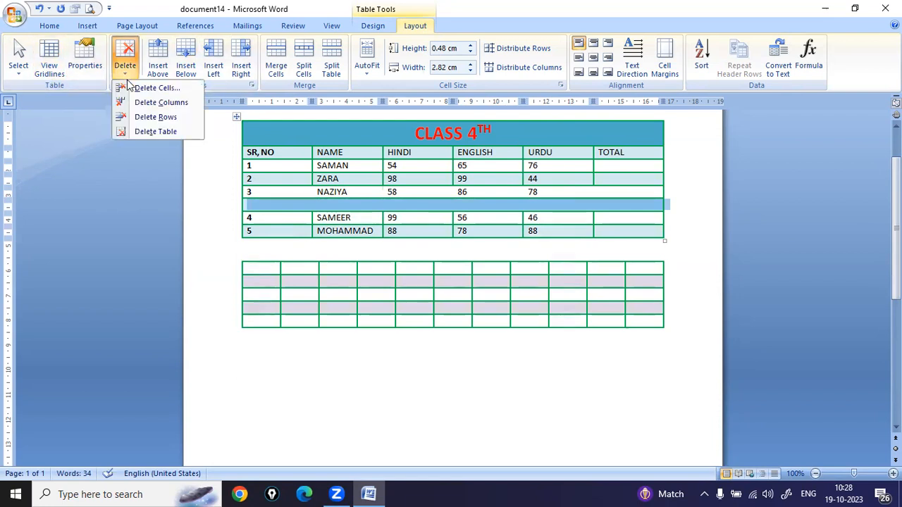
left_click(151, 118)
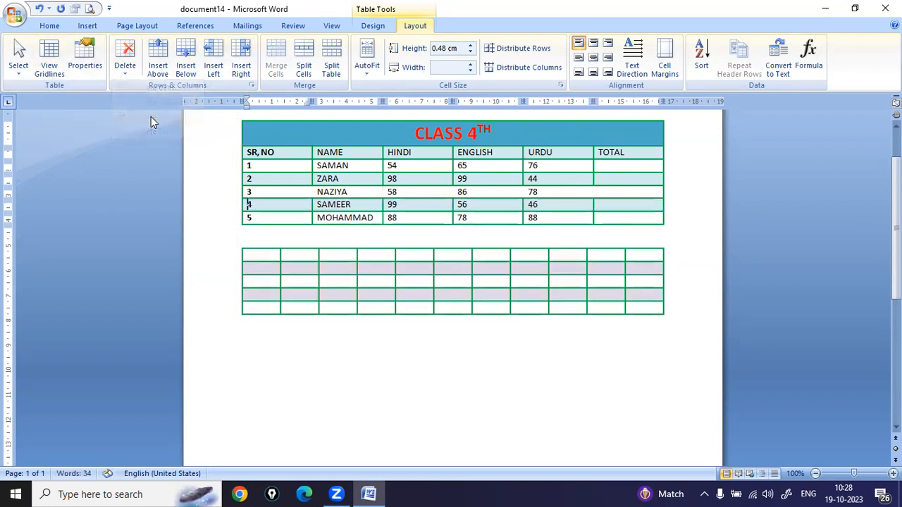
Step: Try inserting a column to the left of the HINDI column in the class marks table and undo the insertion
left_click(398, 204)
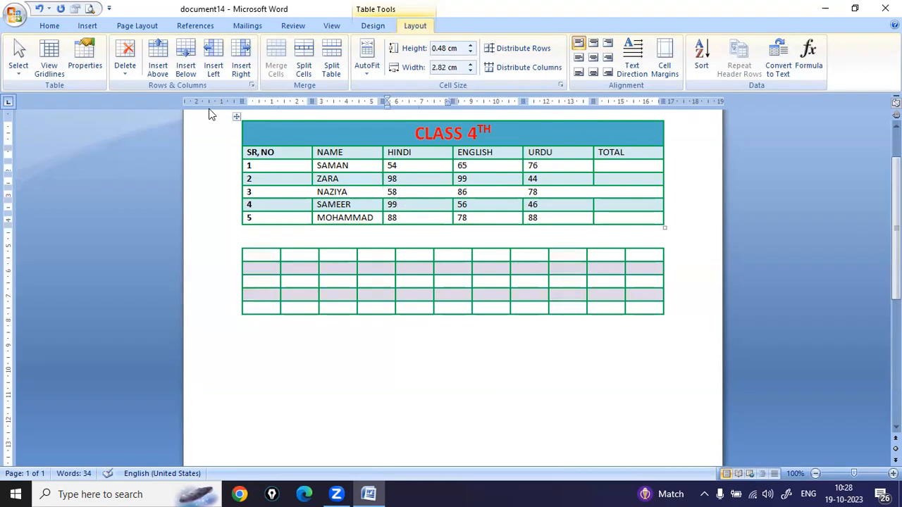
left_click(213, 72)
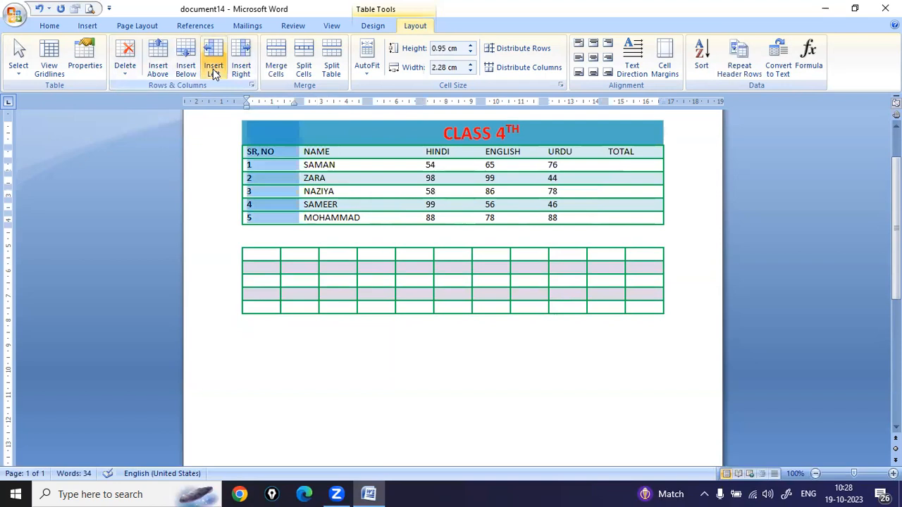
key("ctrl+z")
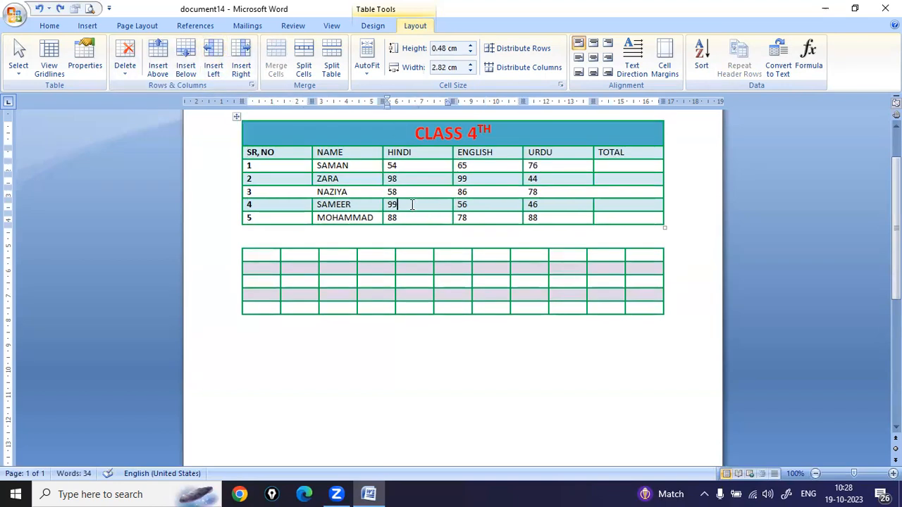
Step: Insert an empty column to the left of the HINDI column and reapply borders to all cells of the class marks table
left_click(412, 179)
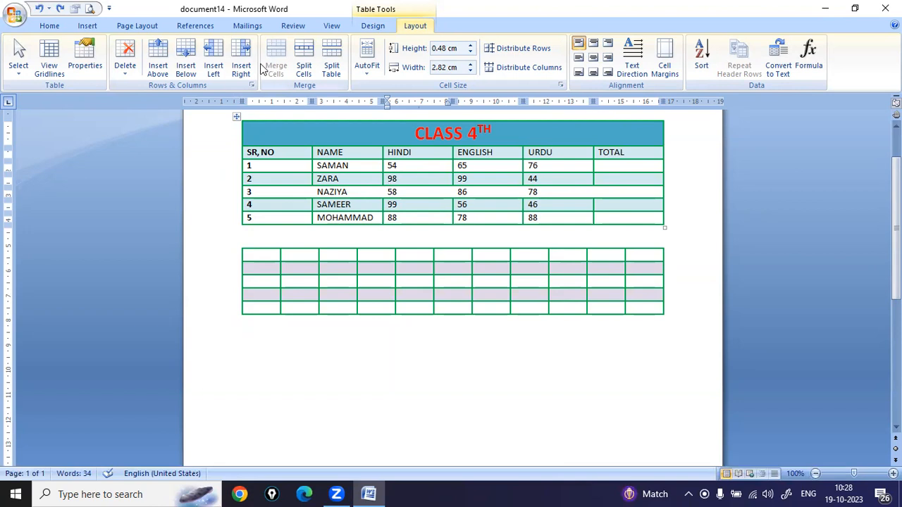
left_click(212, 69)
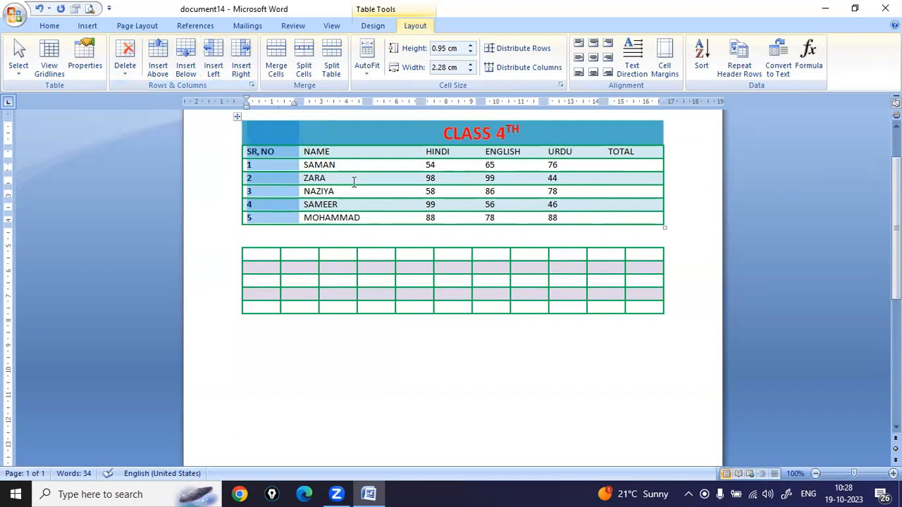
left_click(401, 166)
left_click_drag(258, 137, 614, 220)
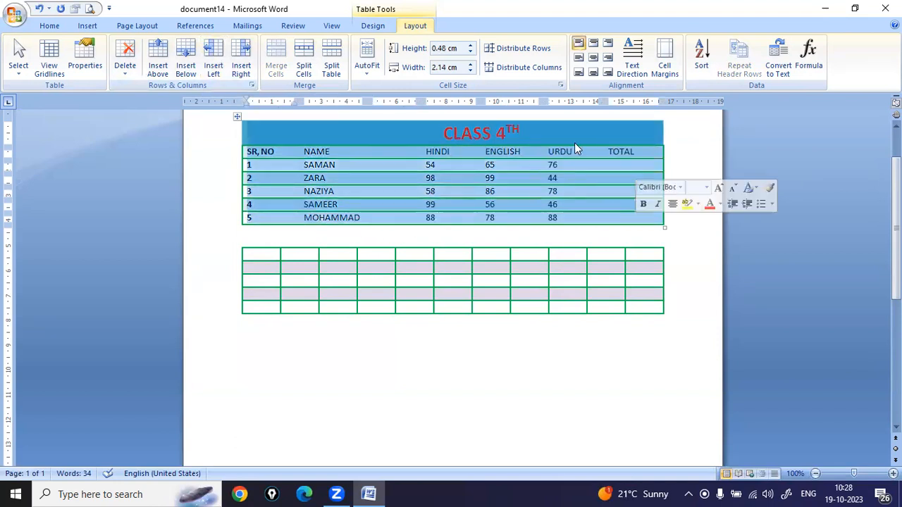
left_click(372, 25)
left_click(525, 57)
left_click(458, 240)
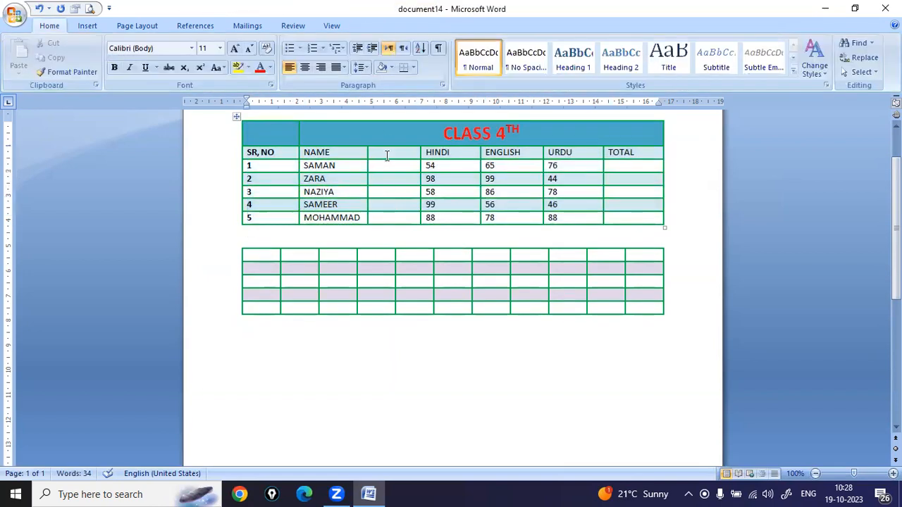
left_click(397, 167)
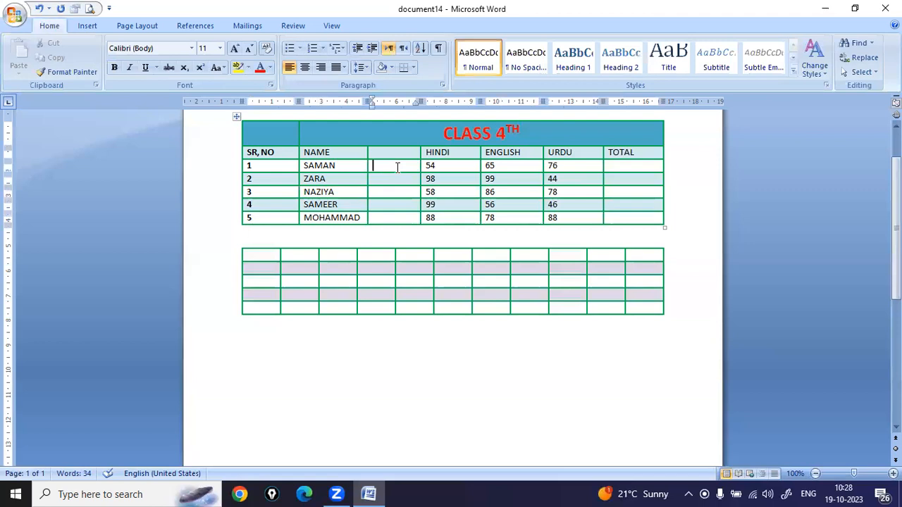
Step: Insert an empty column to the right of the HINDI column and reapply borders to all cells of the class marks table
left_click(474, 178)
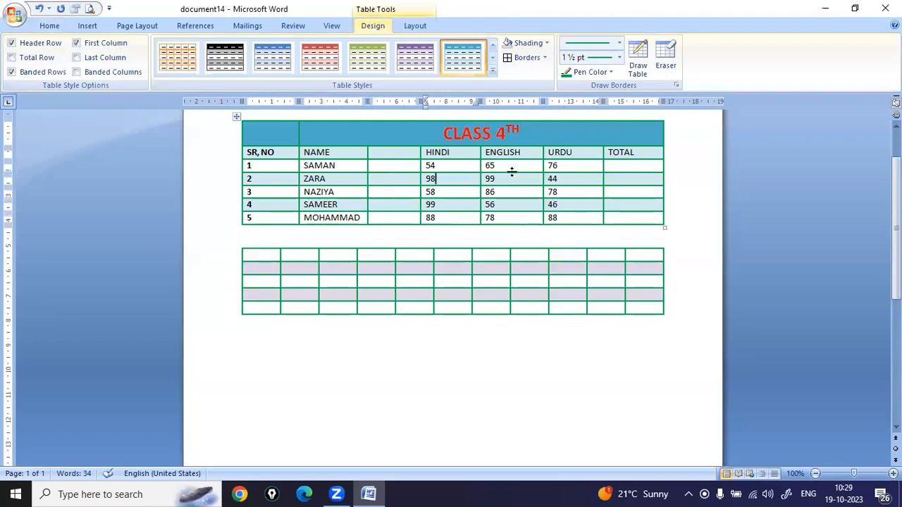
left_click(403, 26)
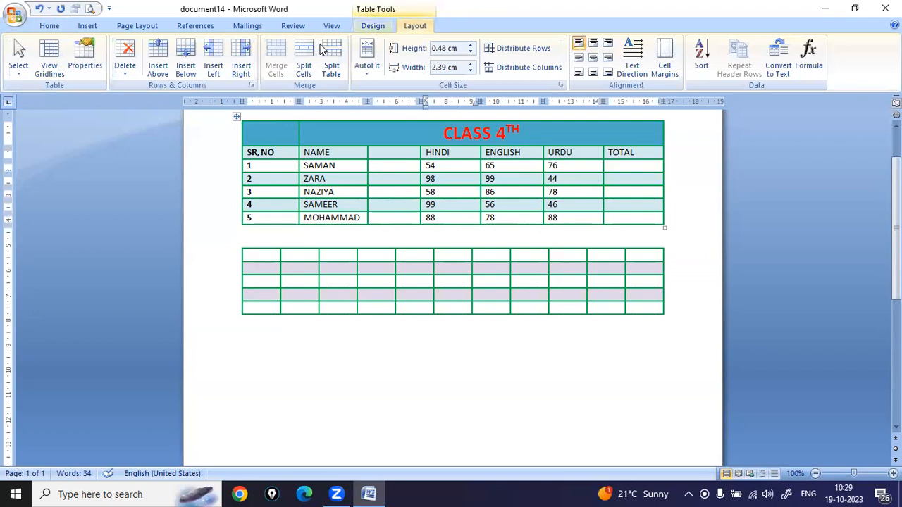
left_click(244, 69)
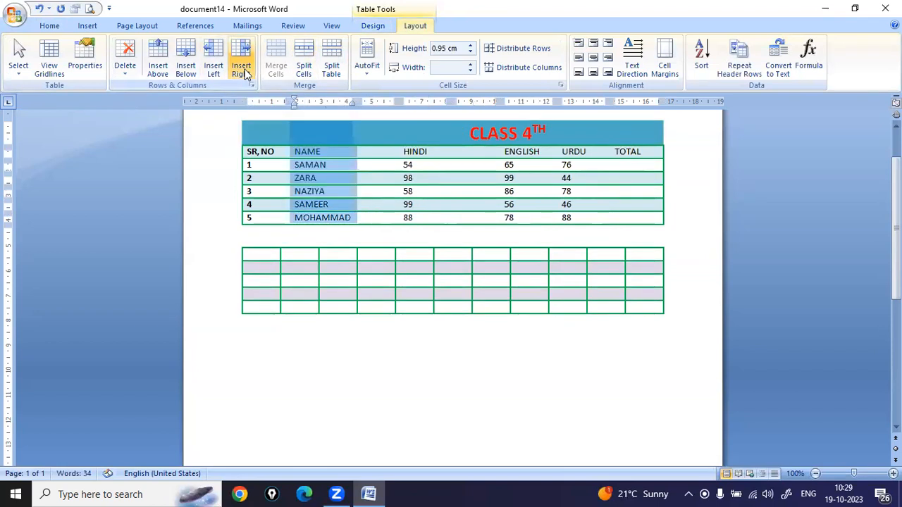
left_click(373, 26)
left_click(525, 57)
left_click(457, 193)
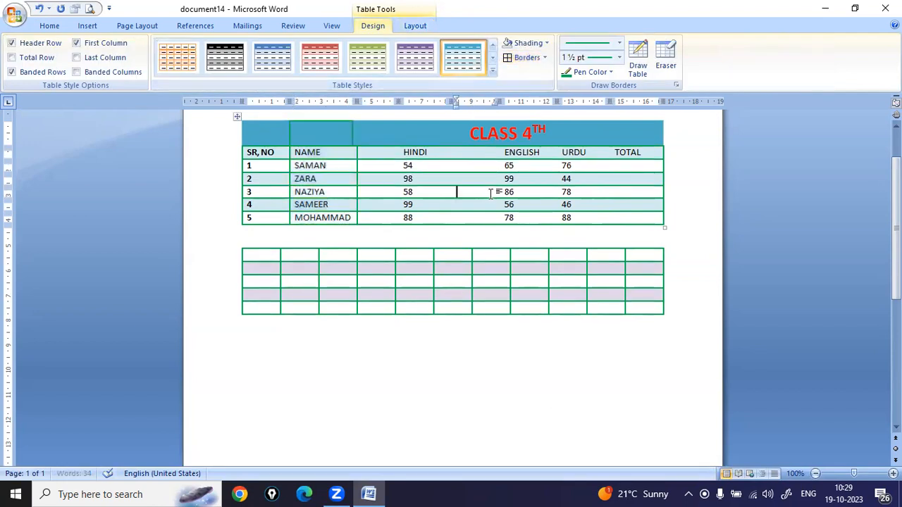
left_click(239, 117)
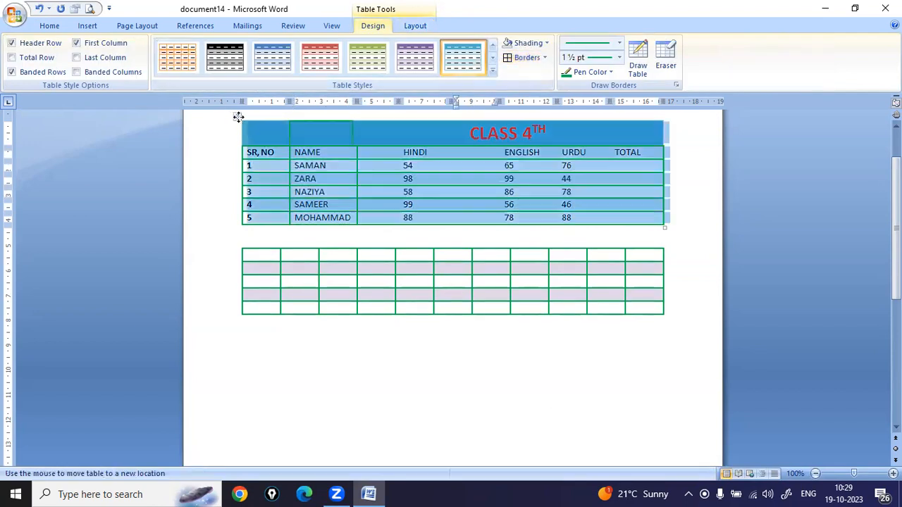
left_click(514, 59)
left_click(507, 225)
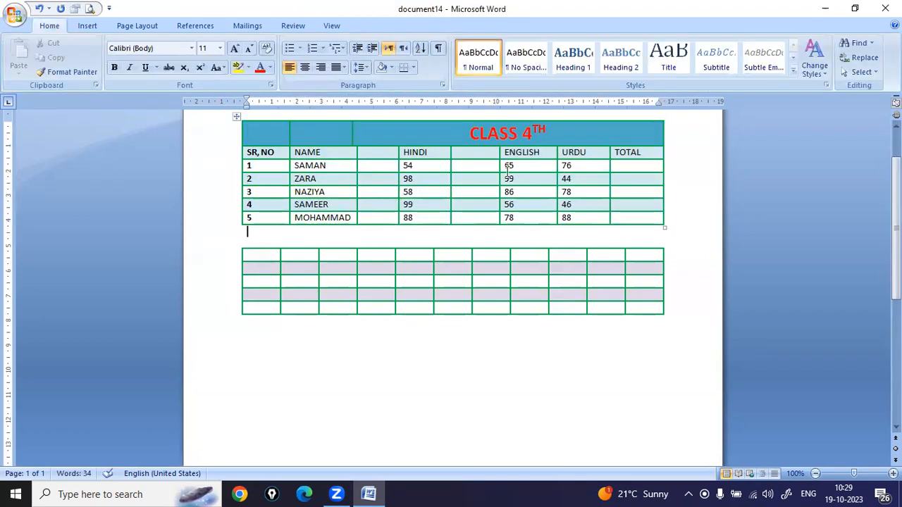
Step: Undo both column insertions with their borders, continuing back through the earlier border and style changes on the lower table
key("ctrl+z")
key("ctrl+z")
key("ctrl+z")
key("ctrl+z")
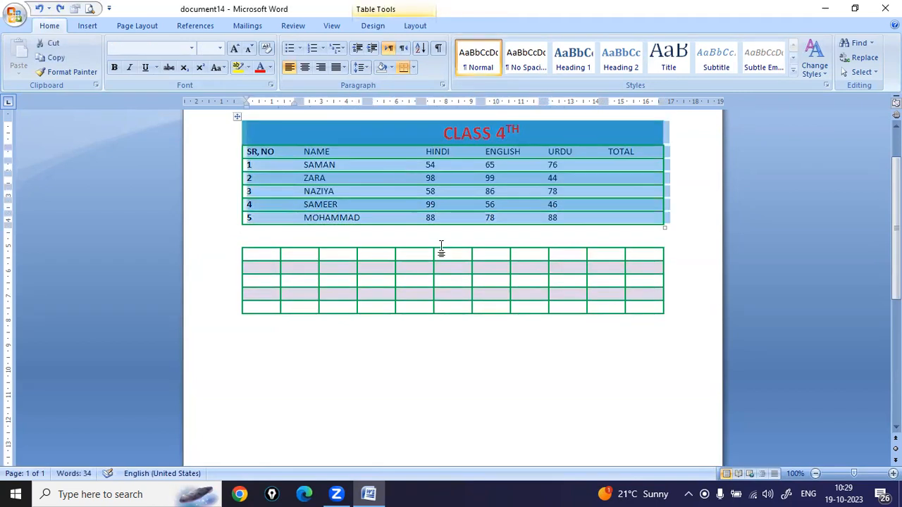
key("ctrl+z")
key("ctrl+z")
key("ctrl+z")
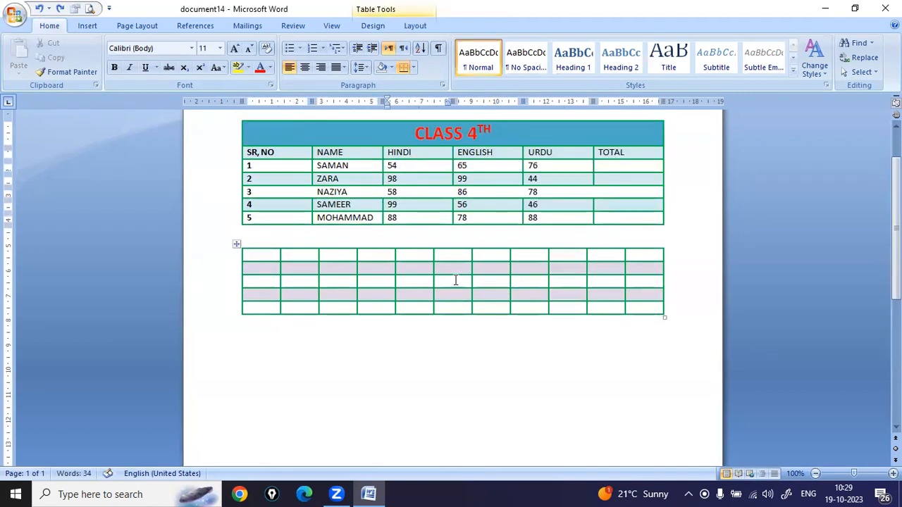
key("ctrl+z")
key("ctrl+z")
key("ctrl+z")
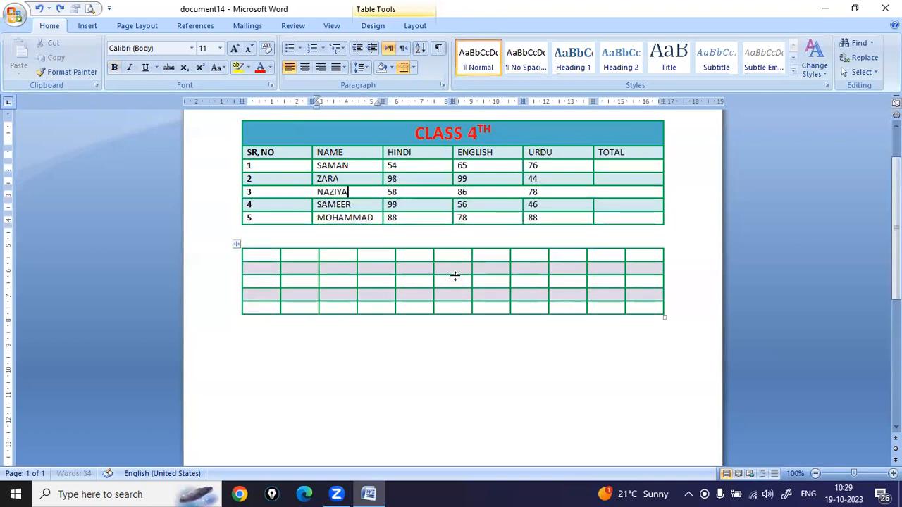
key("ctrl+z")
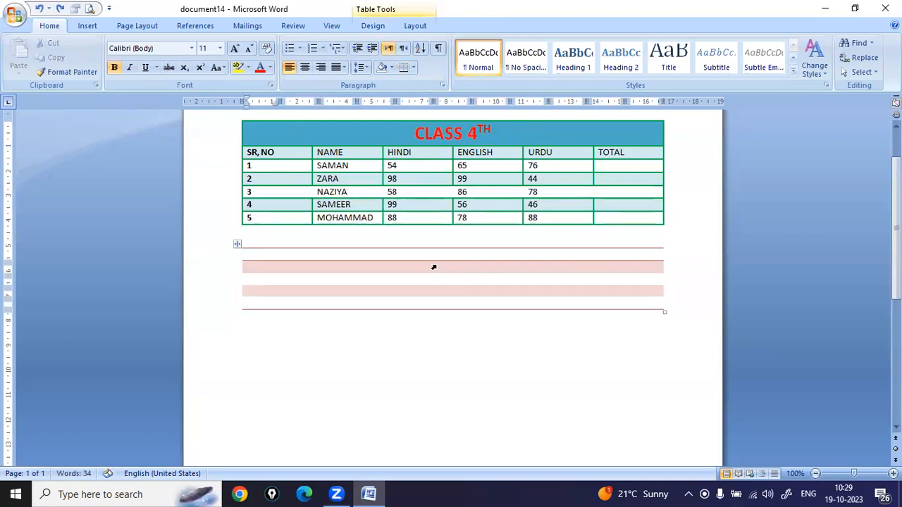
left_click(419, 359)
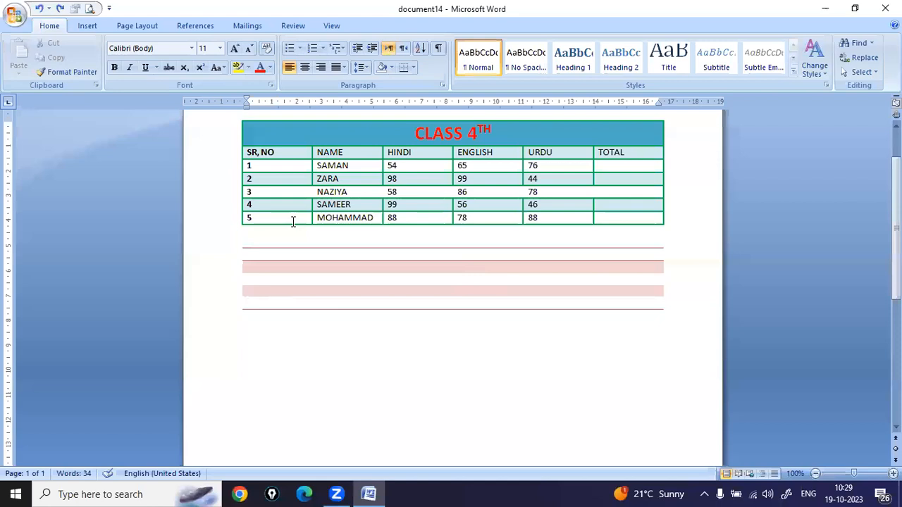
Step: Select the whole HINDI column of the class marks table and split its cells into 2 columns
left_click(409, 179)
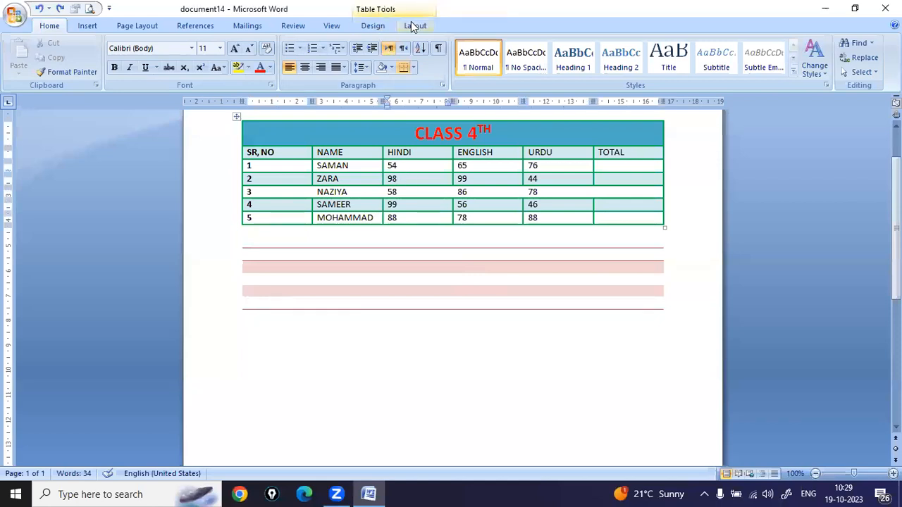
left_click(416, 26)
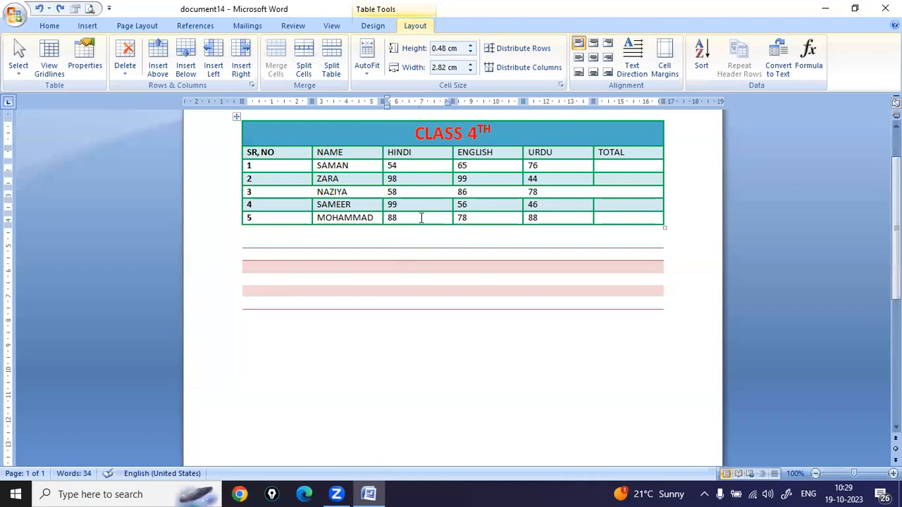
left_click(19, 69)
left_click(40, 105)
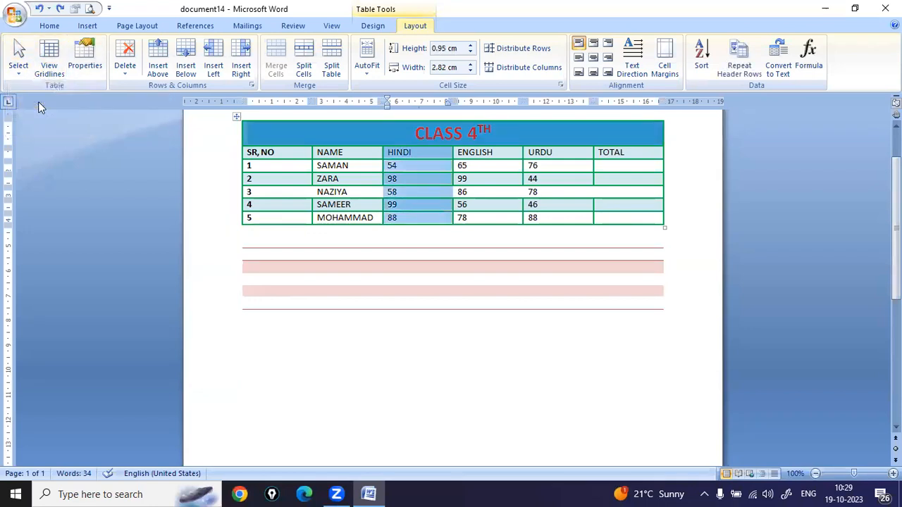
left_click(304, 75)
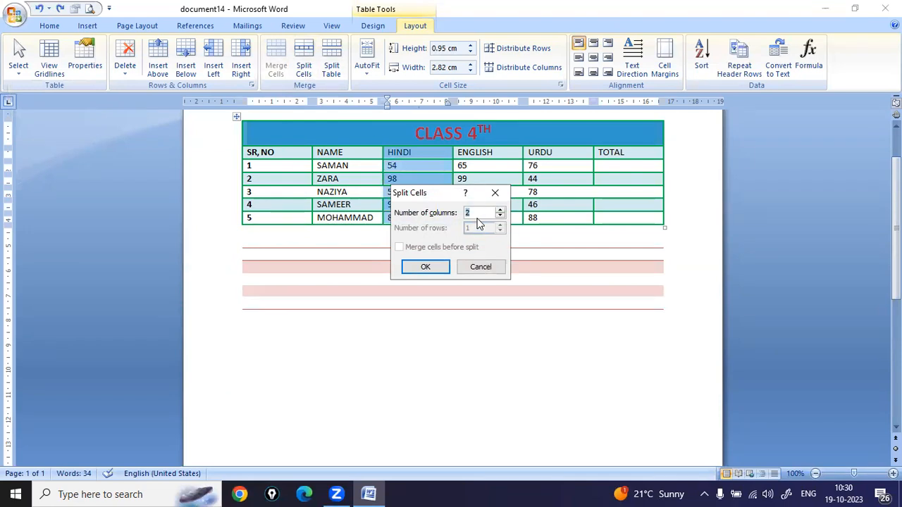
left_click(426, 267)
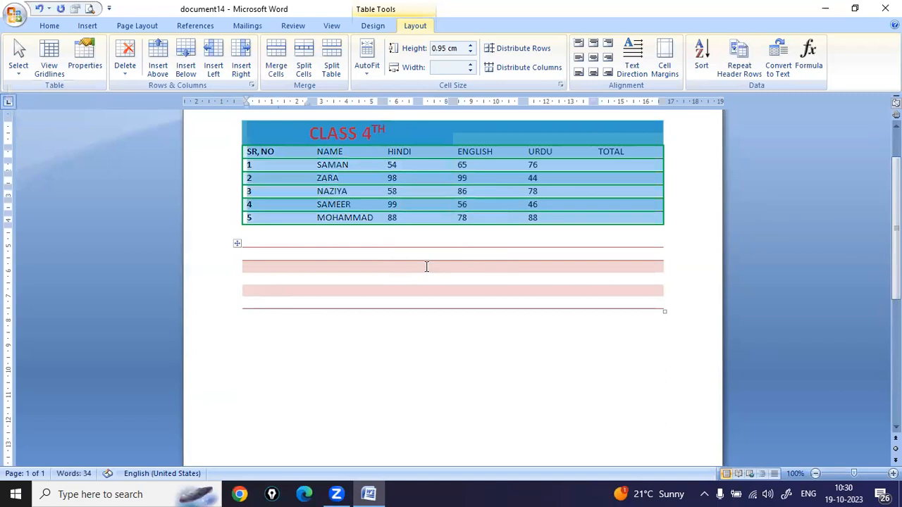
left_click(425, 267)
left_click(420, 155)
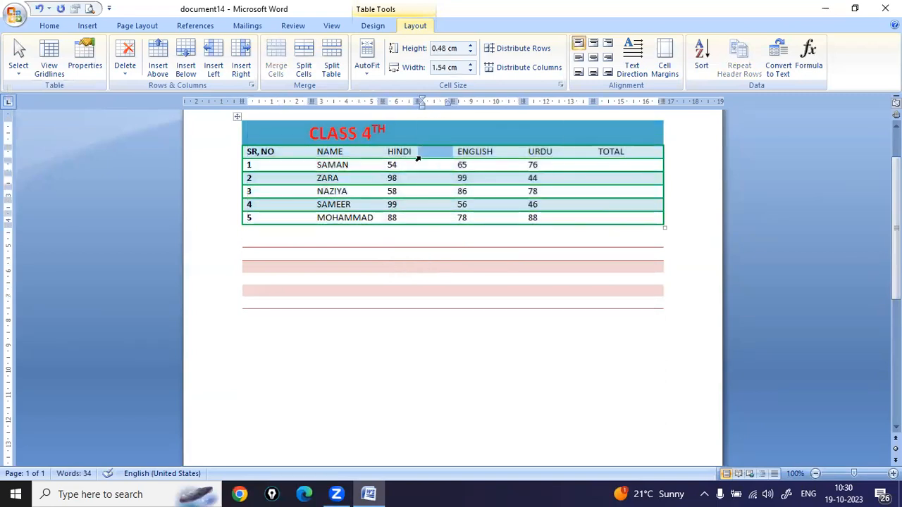
Step: Reapply borders to all cells of the class marks table, including the split HINDI column and title row
left_click_drag(258, 138, 654, 230)
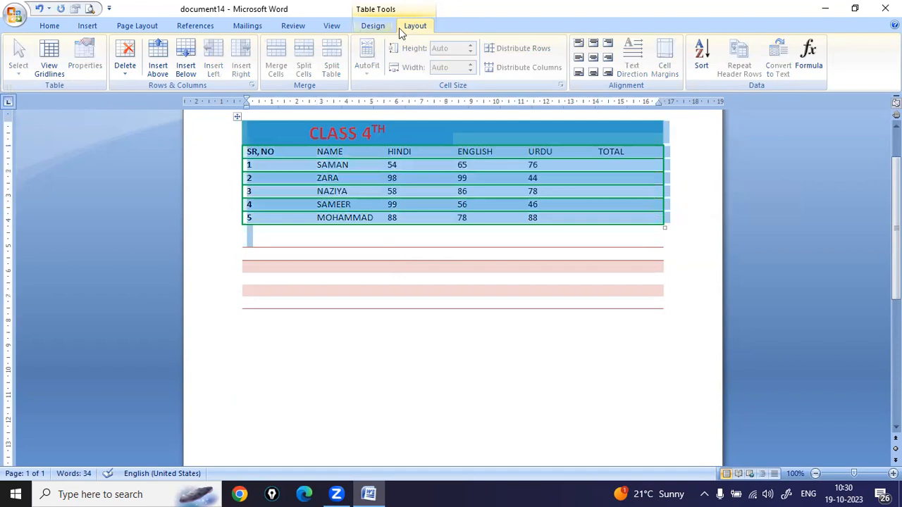
left_click(374, 26)
left_click(523, 57)
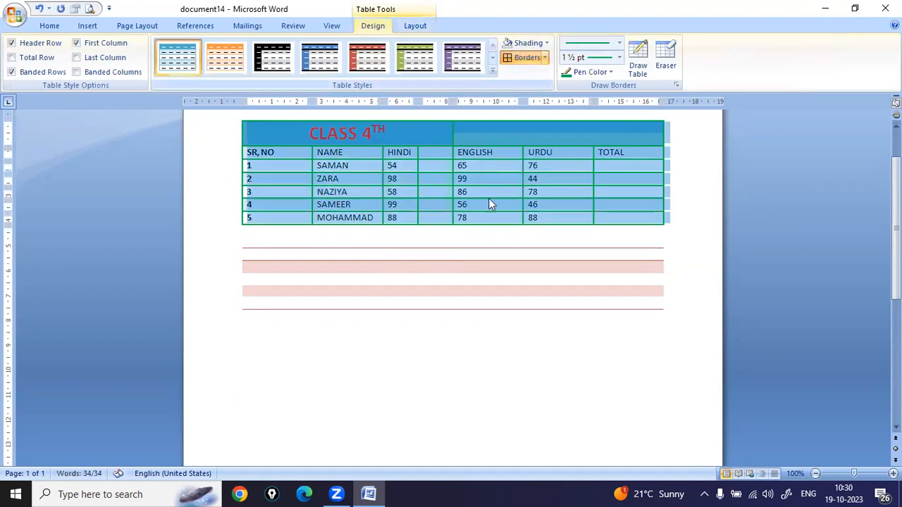
left_click(438, 254)
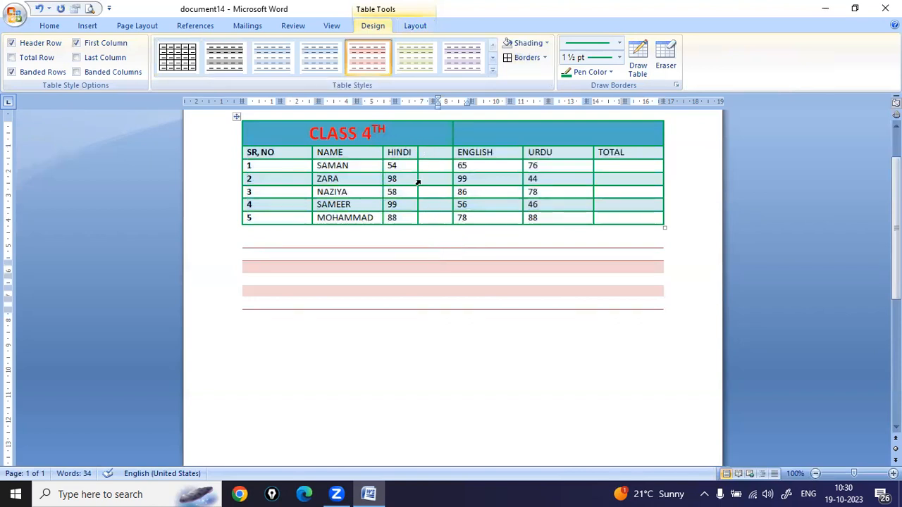
Step: Split the class marks table into two tables so that the second starts at the row numbered 2
left_click(425, 153)
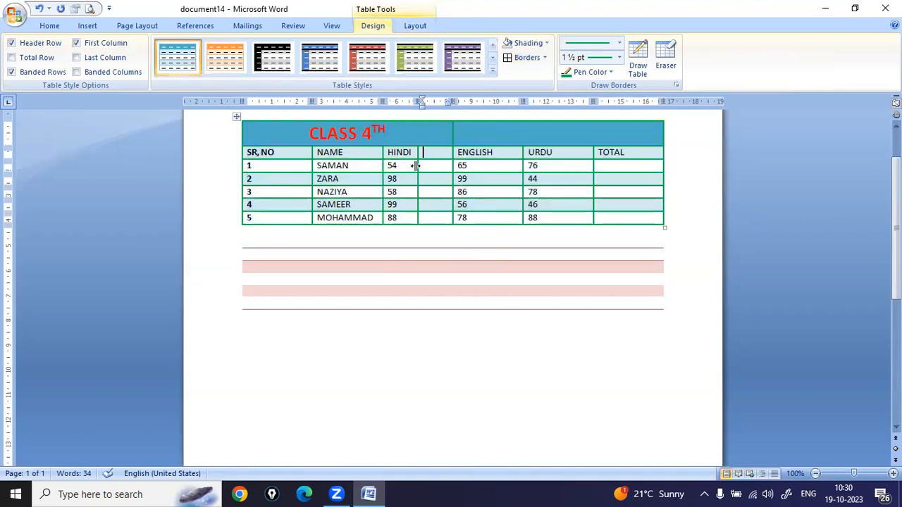
left_click(413, 27)
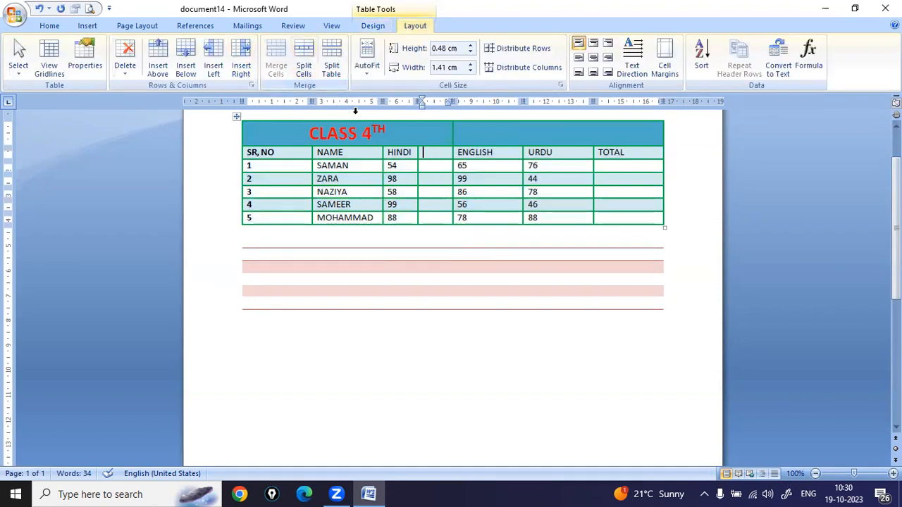
left_click(361, 179)
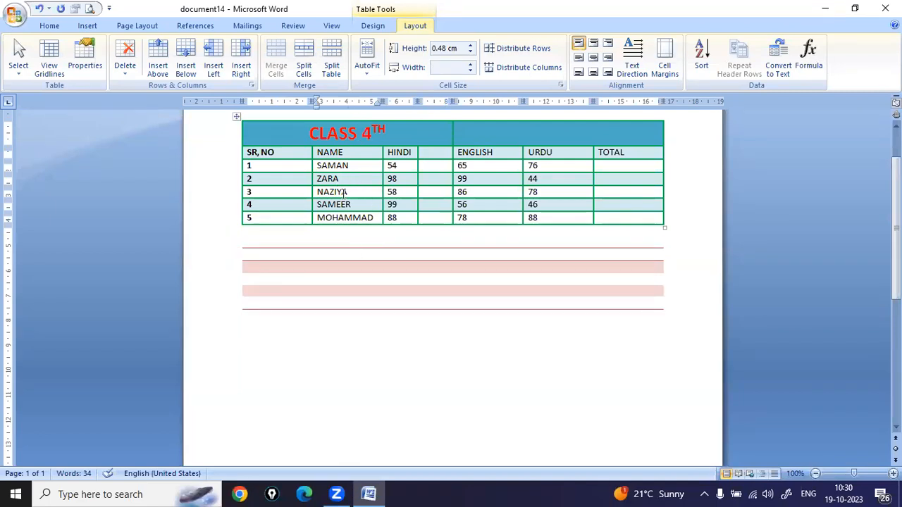
left_click(331, 60)
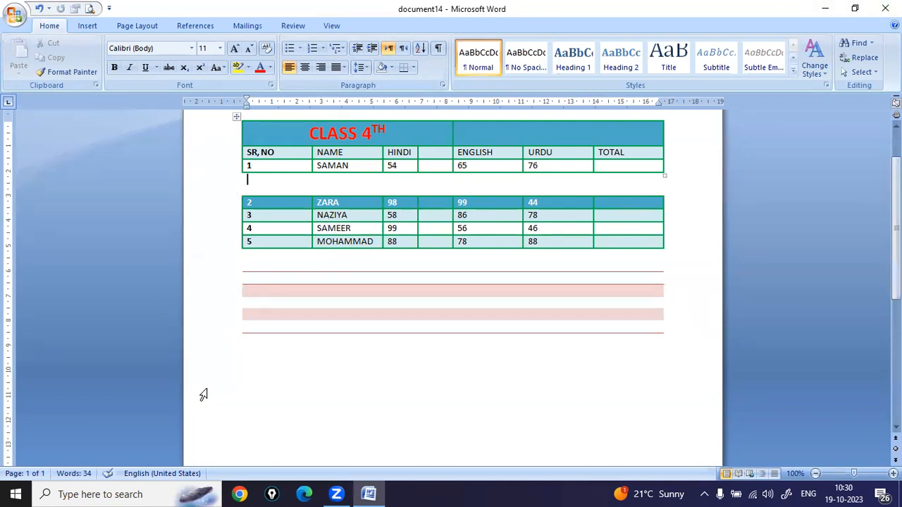
left_click(334, 493)
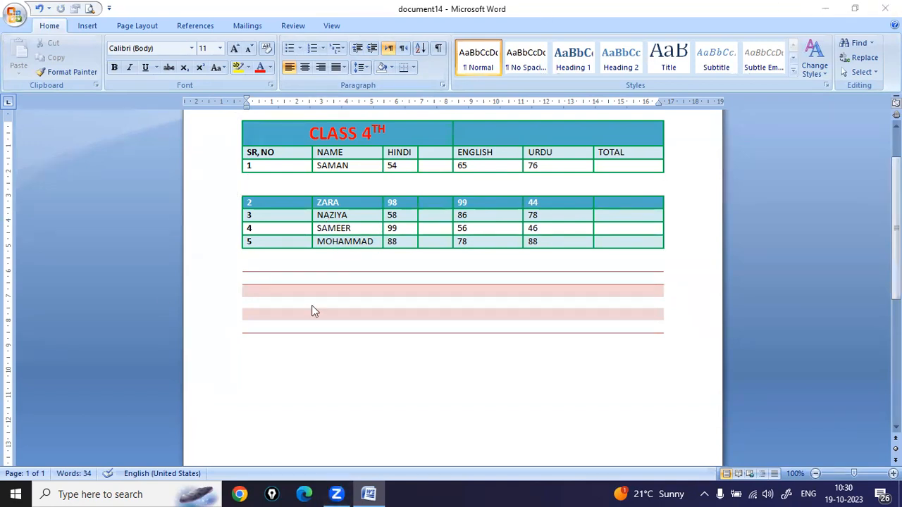